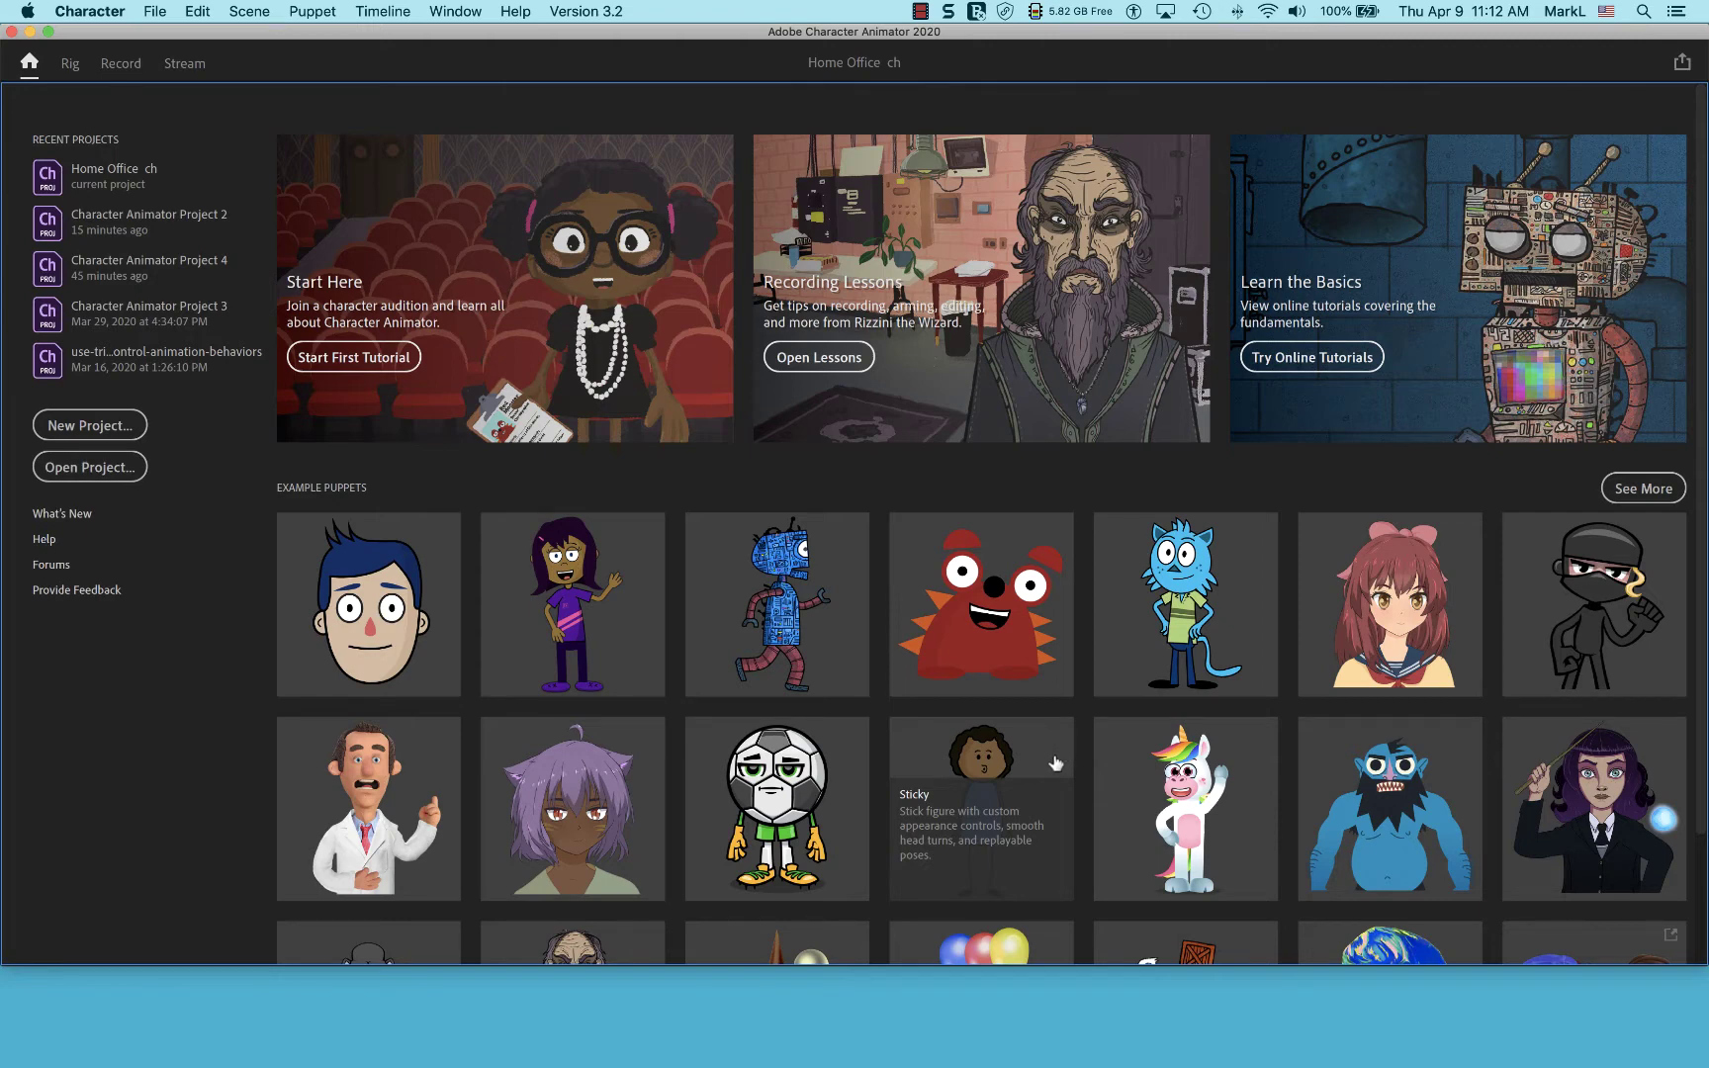
Open the Chad (Photoshop) example puppet and focus the Camera & Microphone panel.
left_click(377, 653)
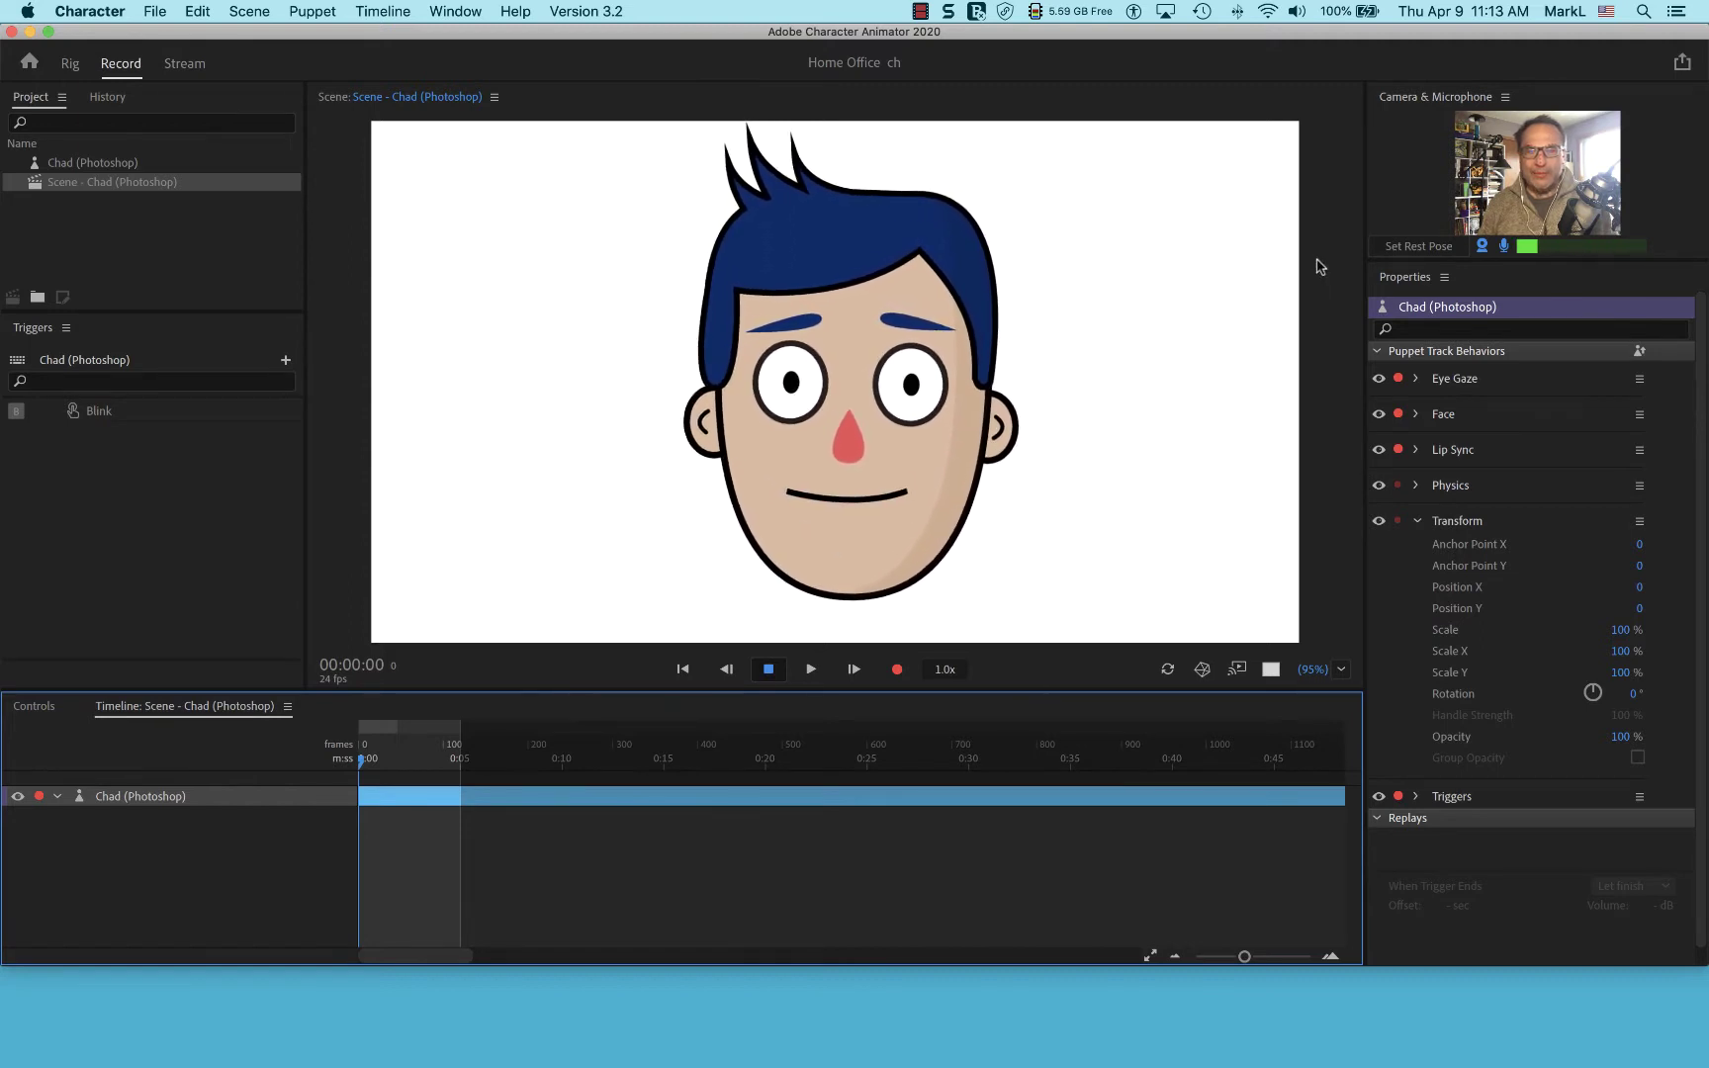
left_click(1482, 248)
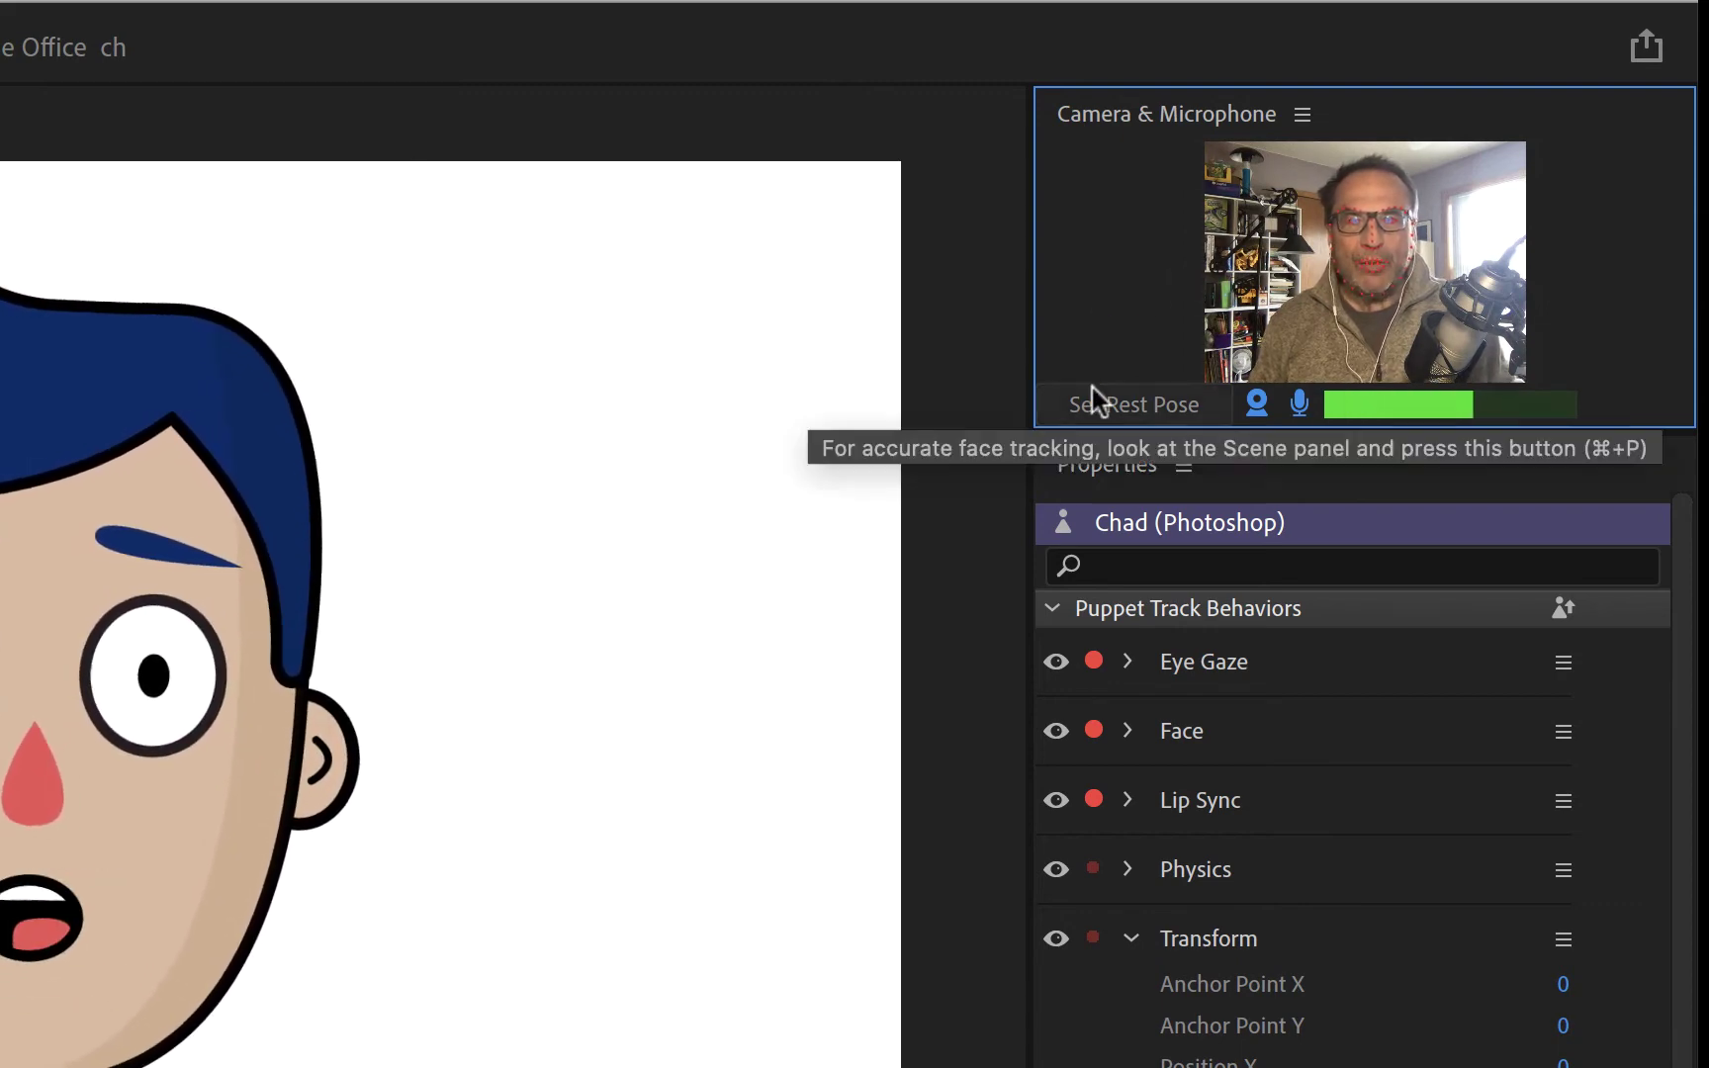
Set Chad's rest pose so the puppet sits centred and level.
left_click(1112, 407)
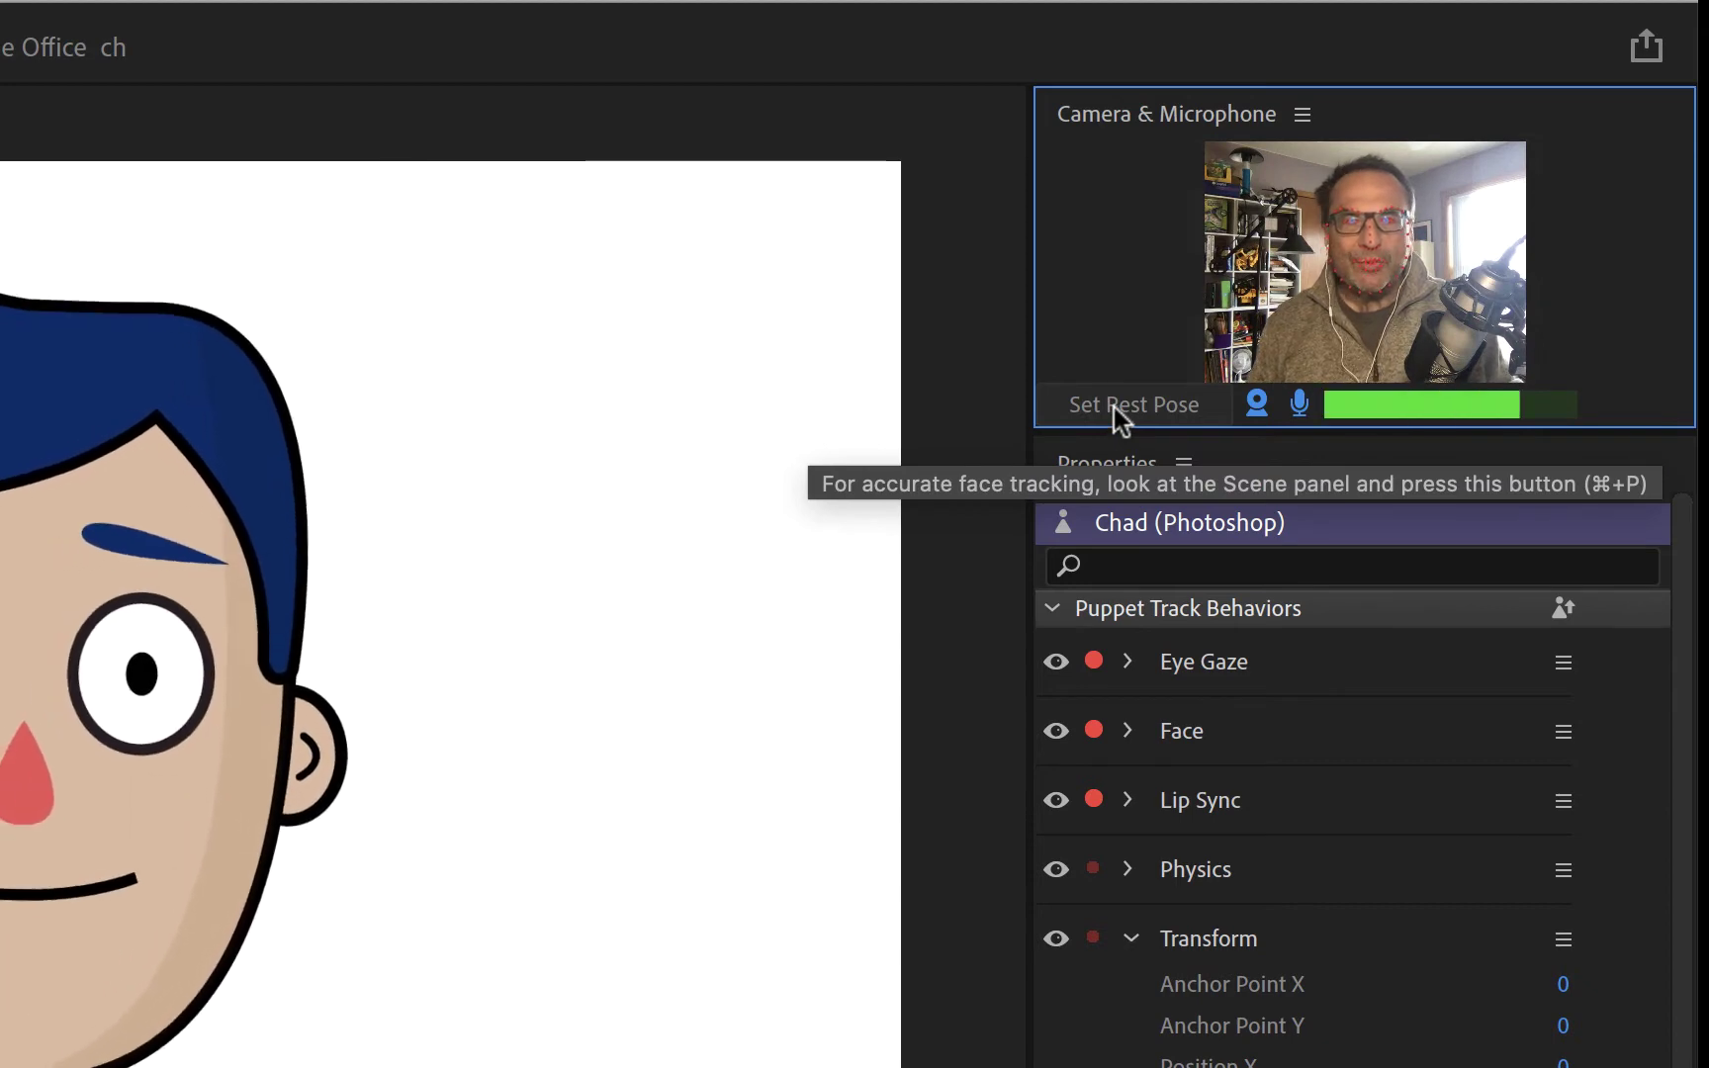
left_click(1114, 408)
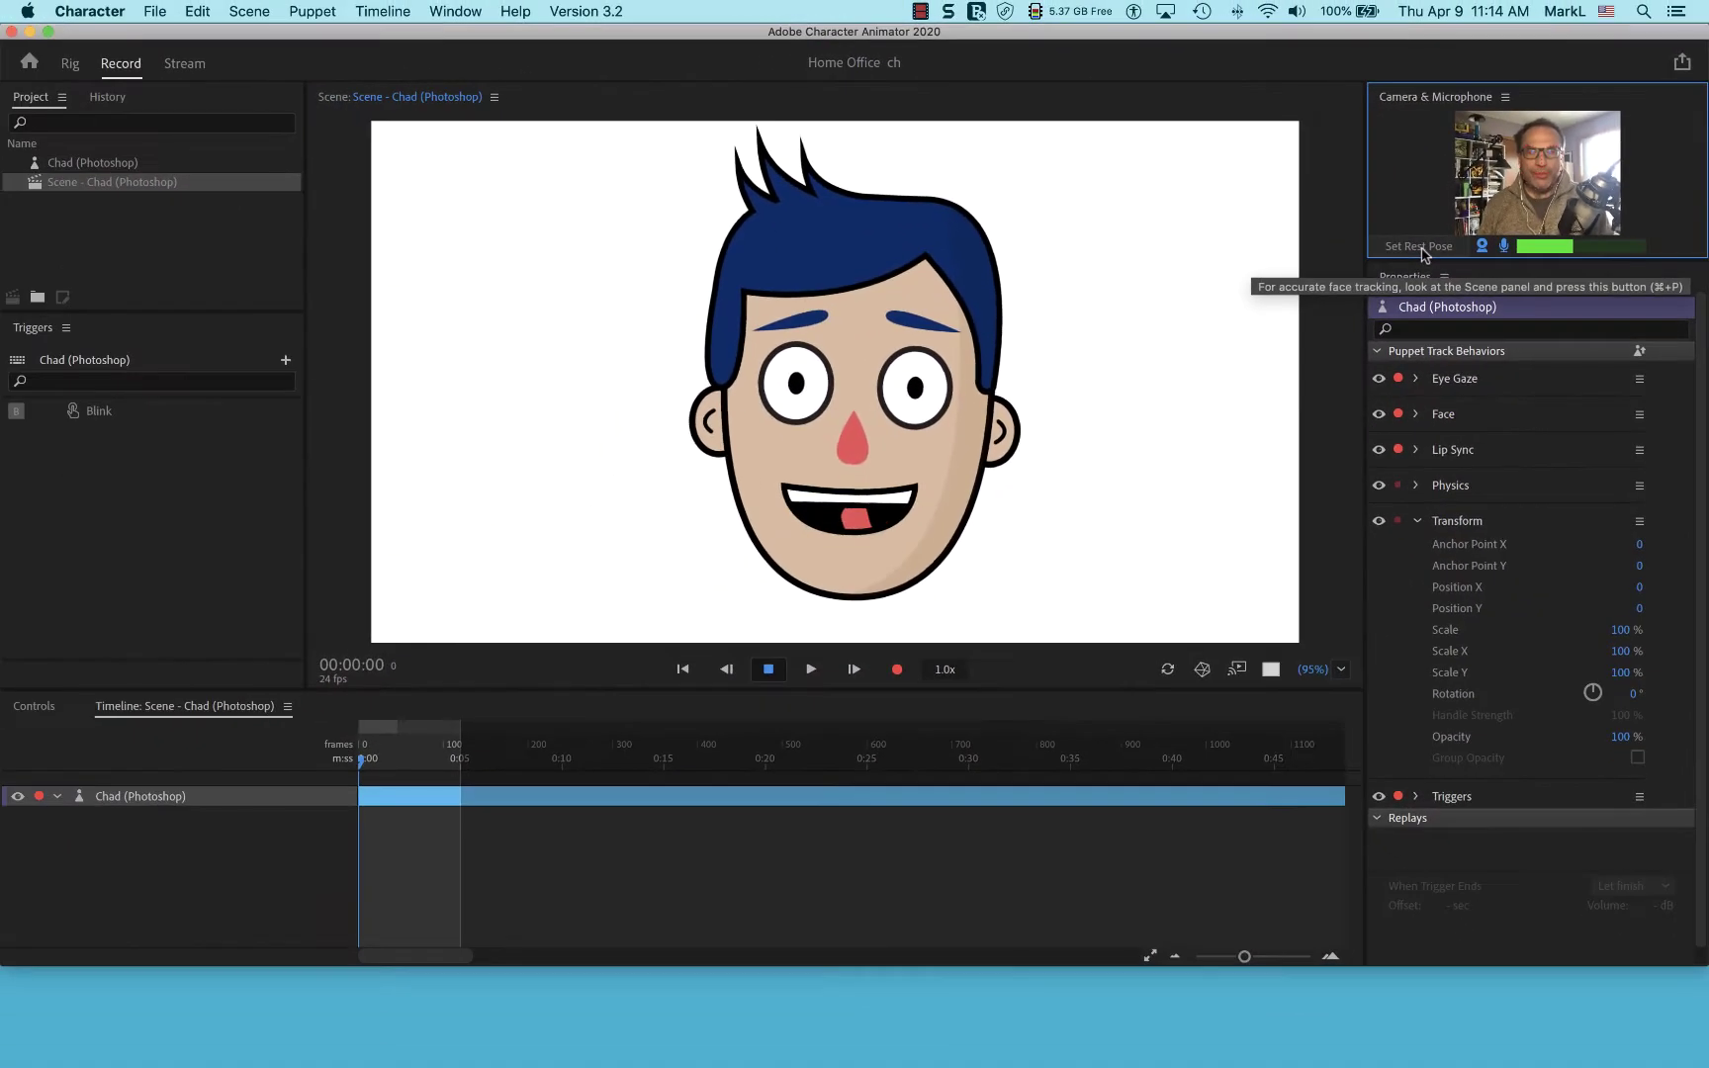
left_click(1422, 247)
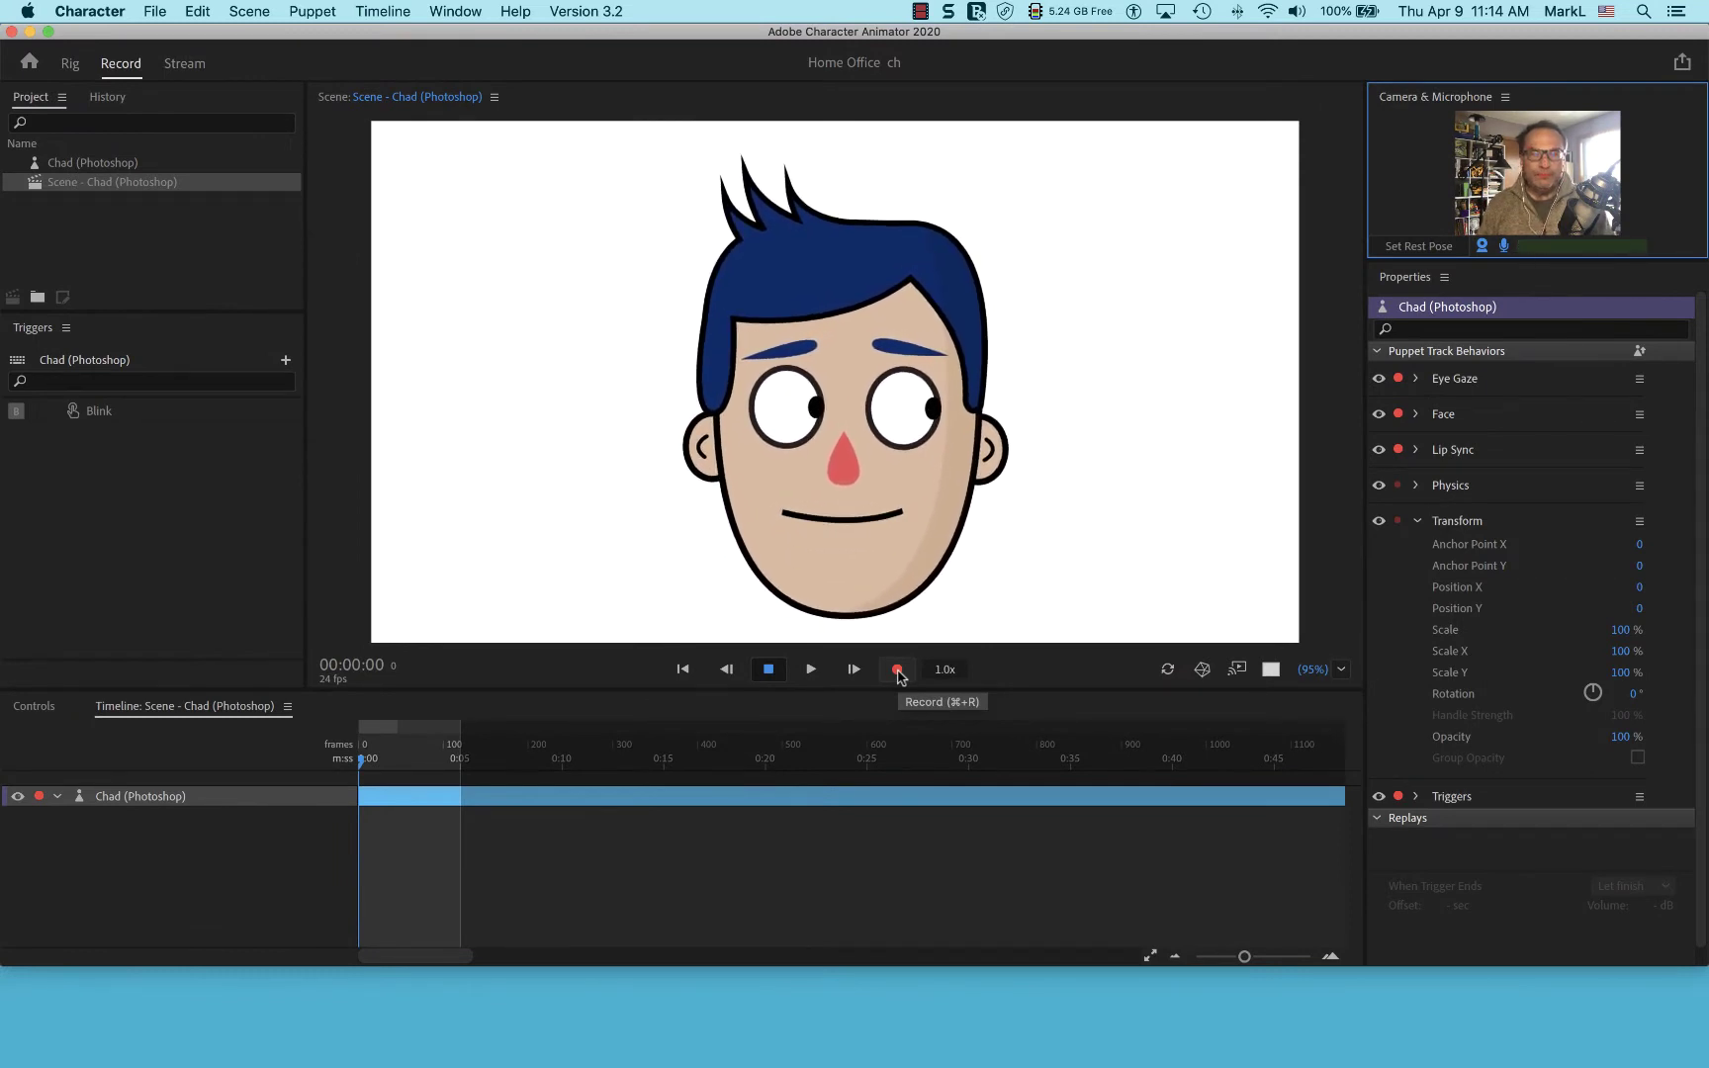
Record an eight-second take of Chad's performance, then play it back.
left_click(898, 671)
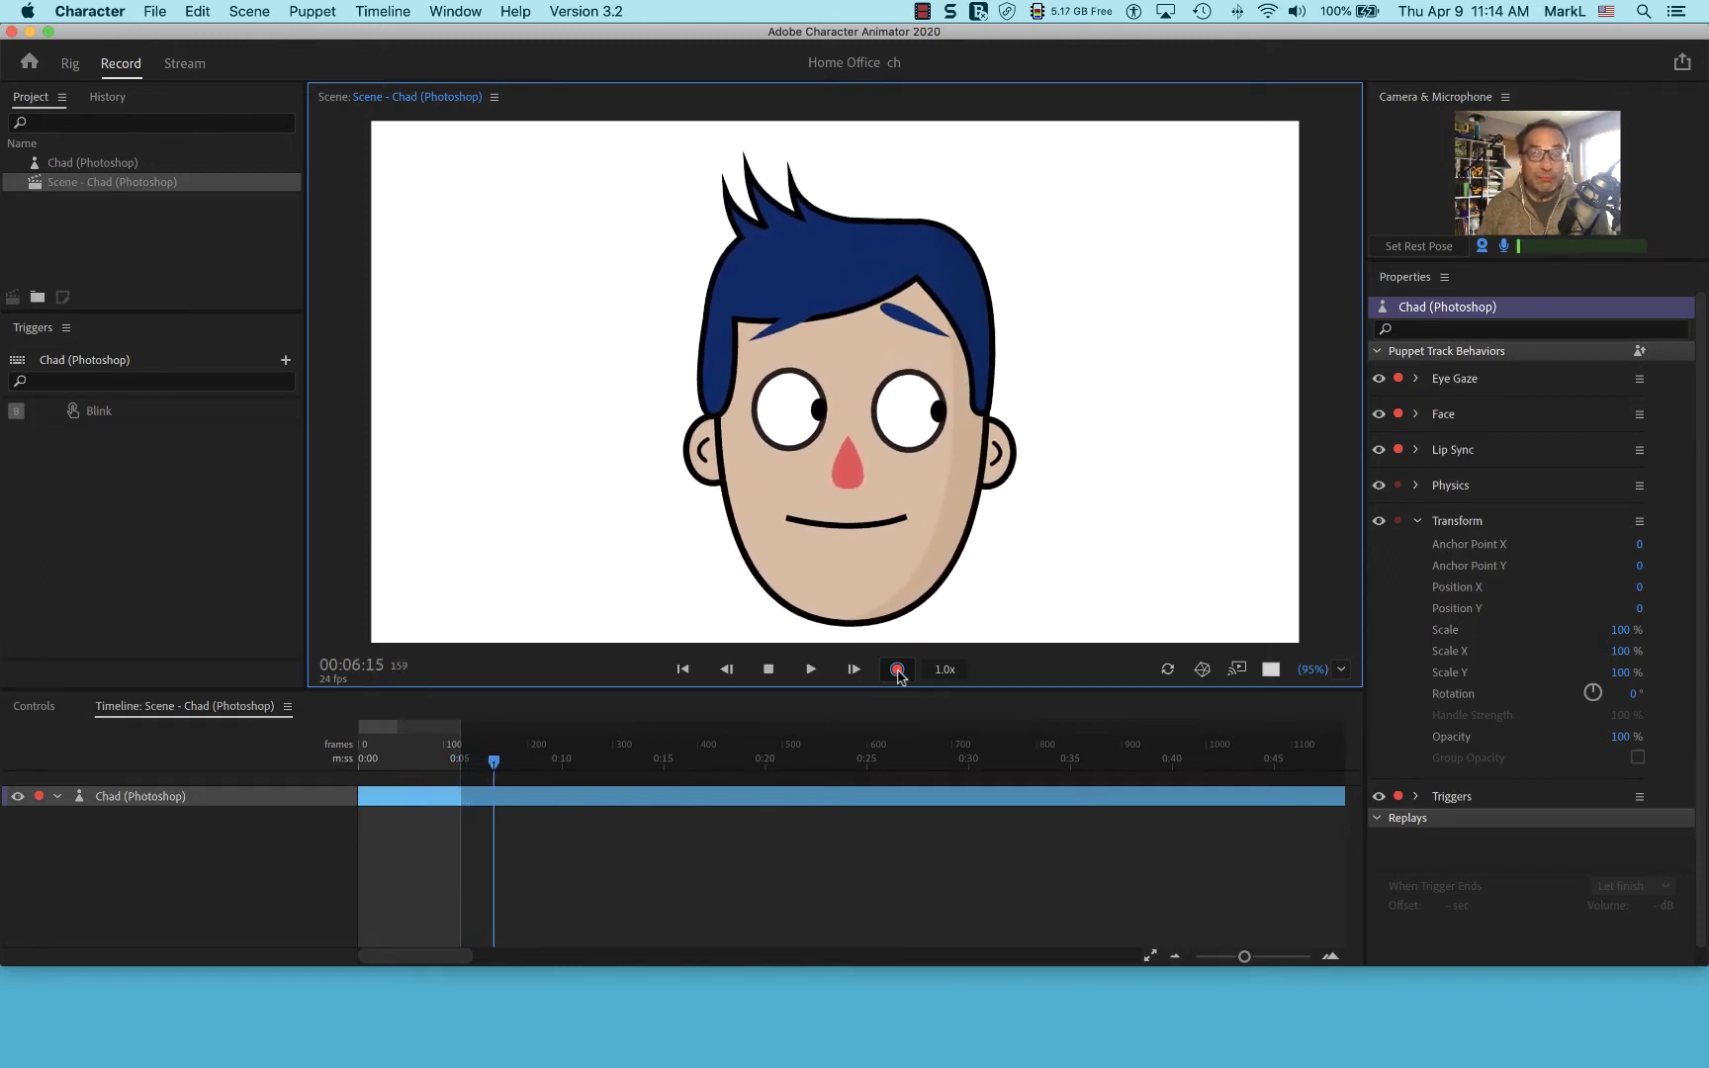
left_click(768, 670)
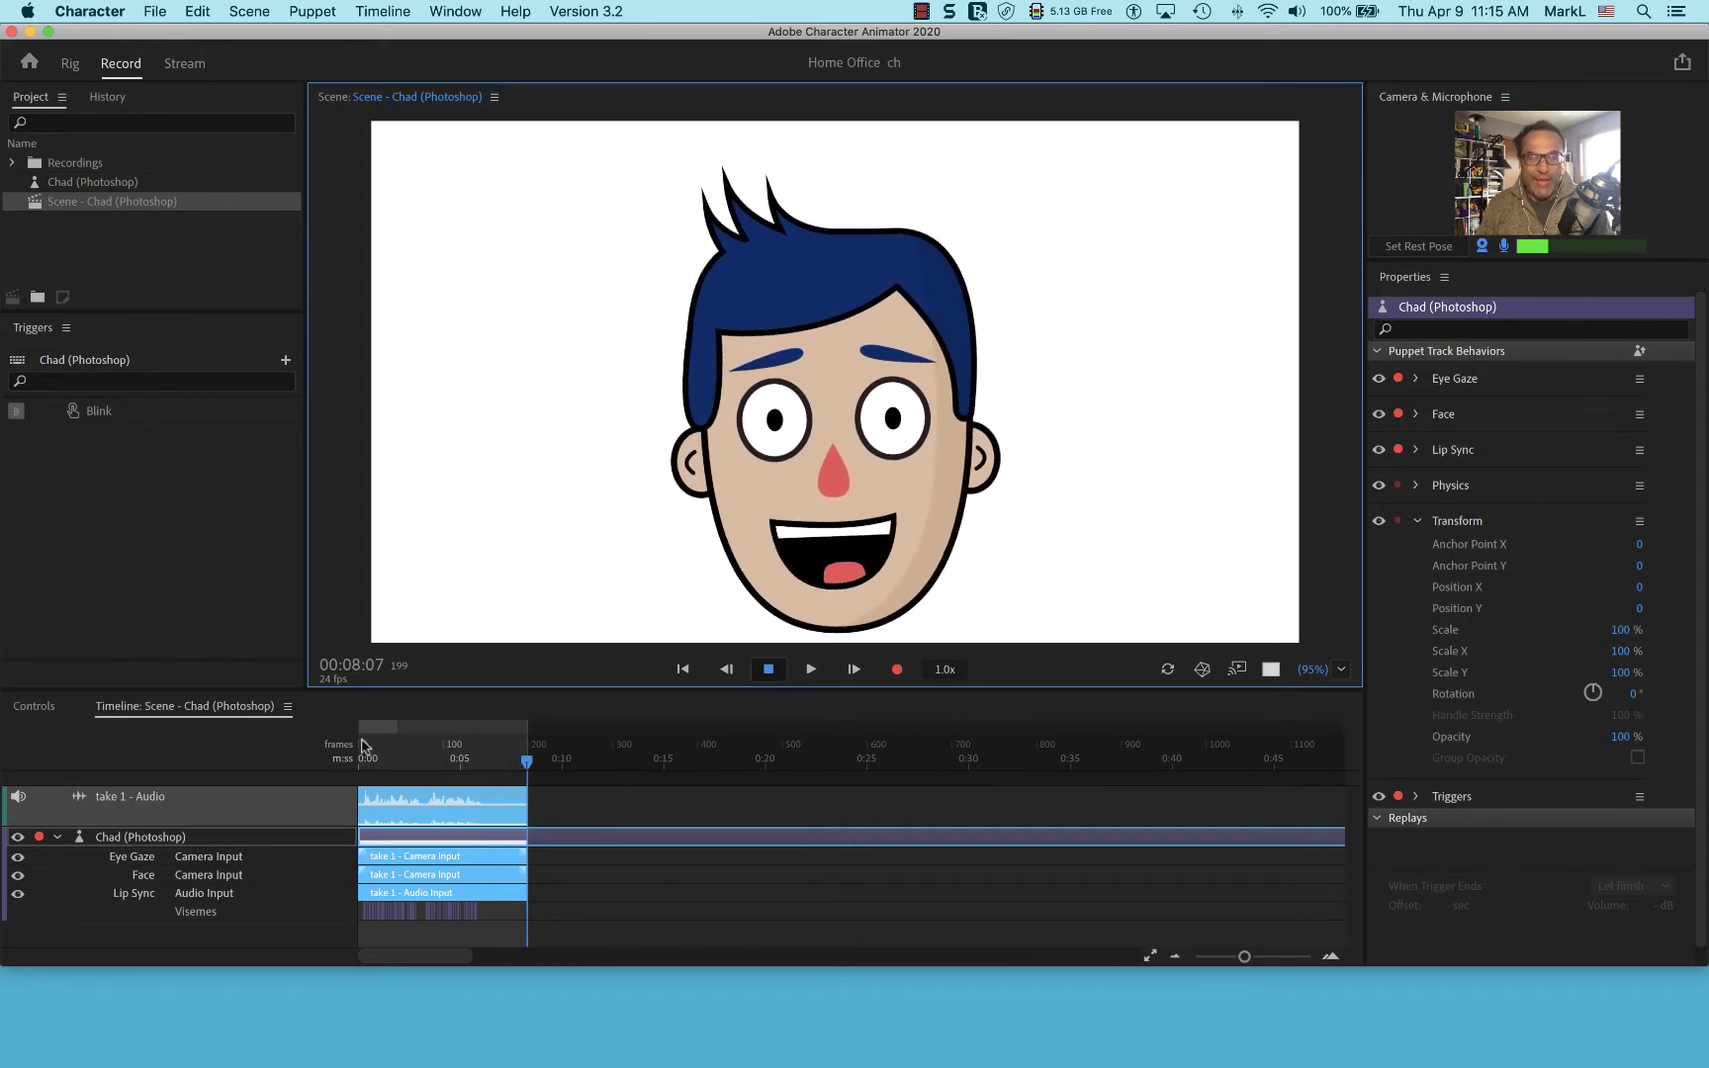
left_click(811, 672)
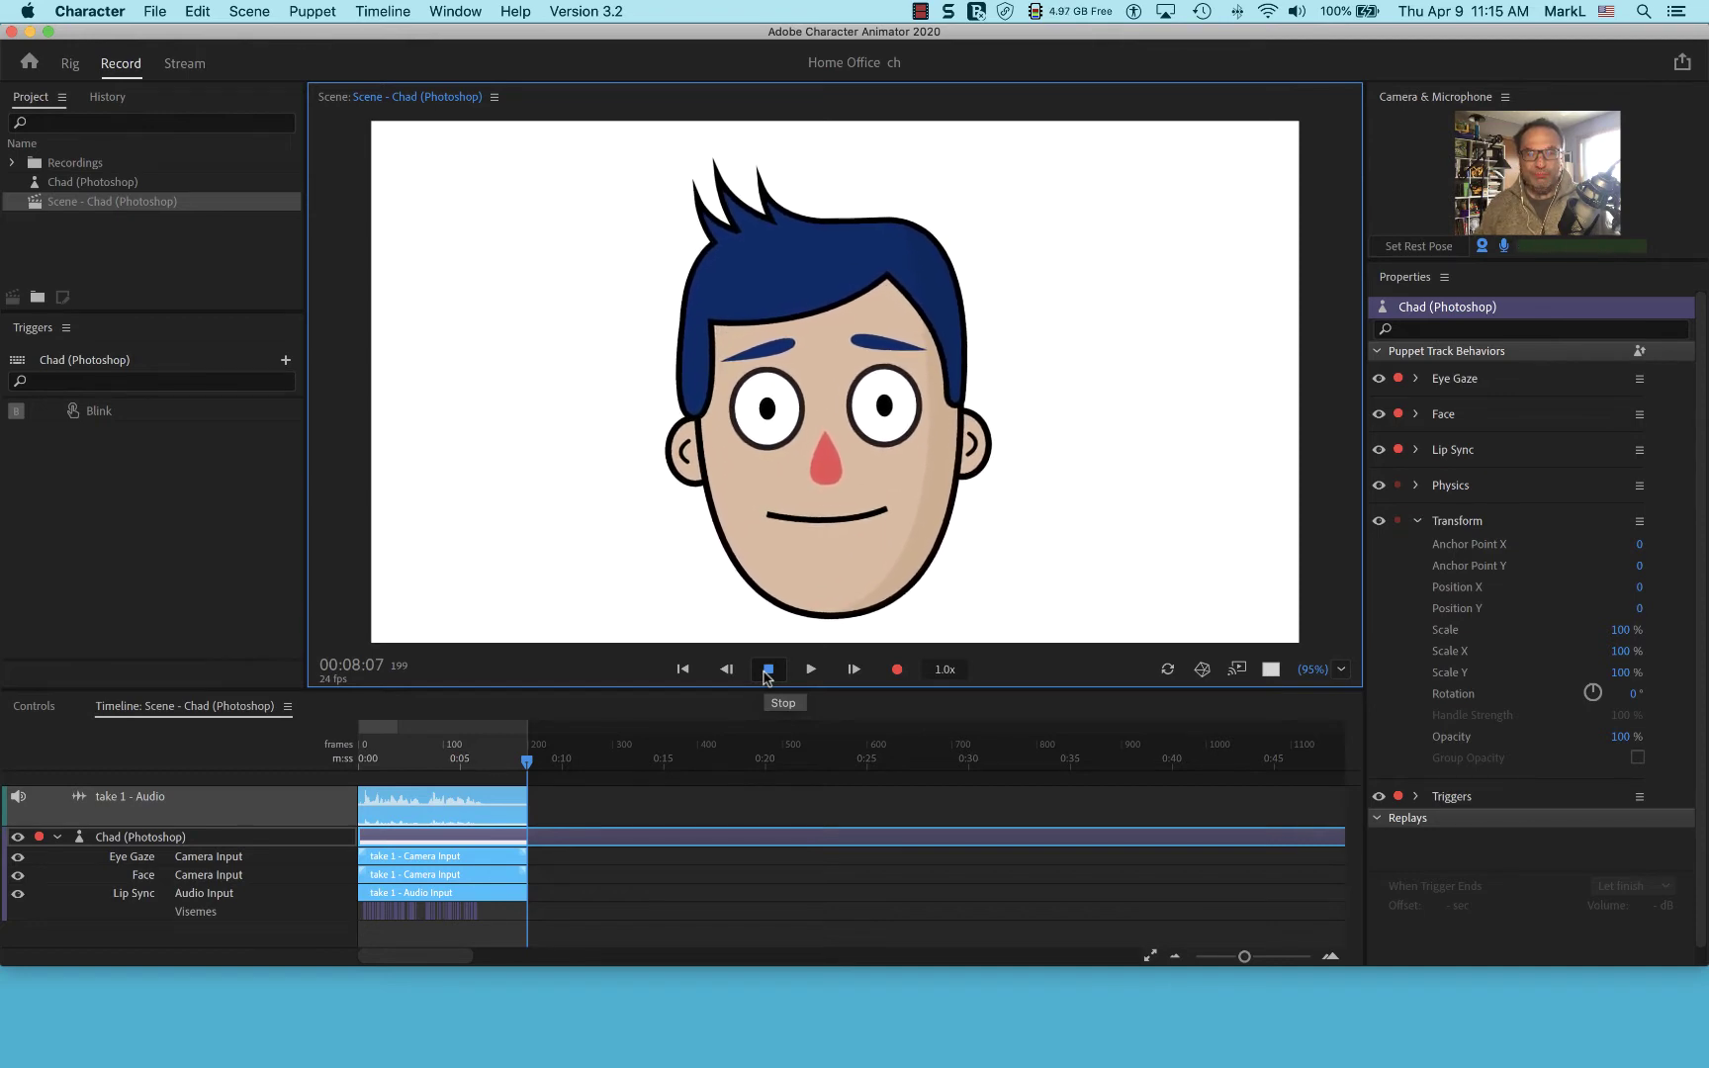
Export the scene via Adobe Media Encoder, saving into WIP LOCAL > Home office.
left_click(155, 11)
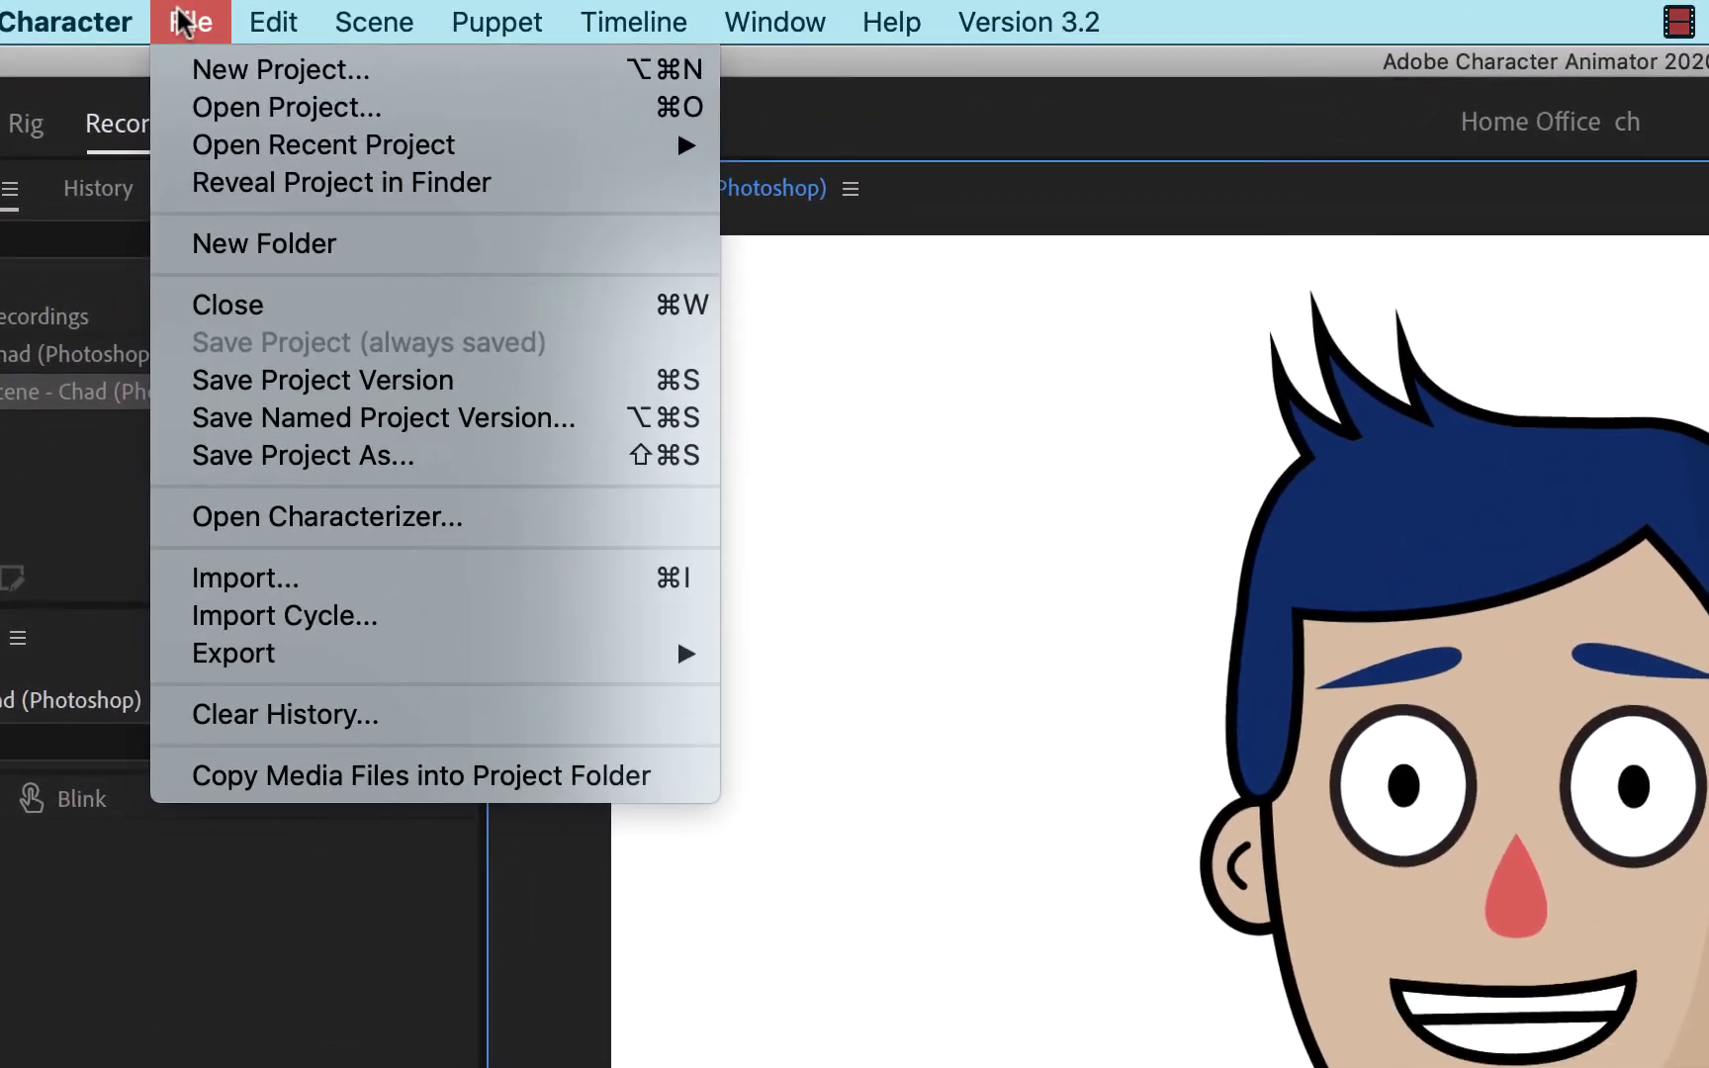
mouse_move(526, 643)
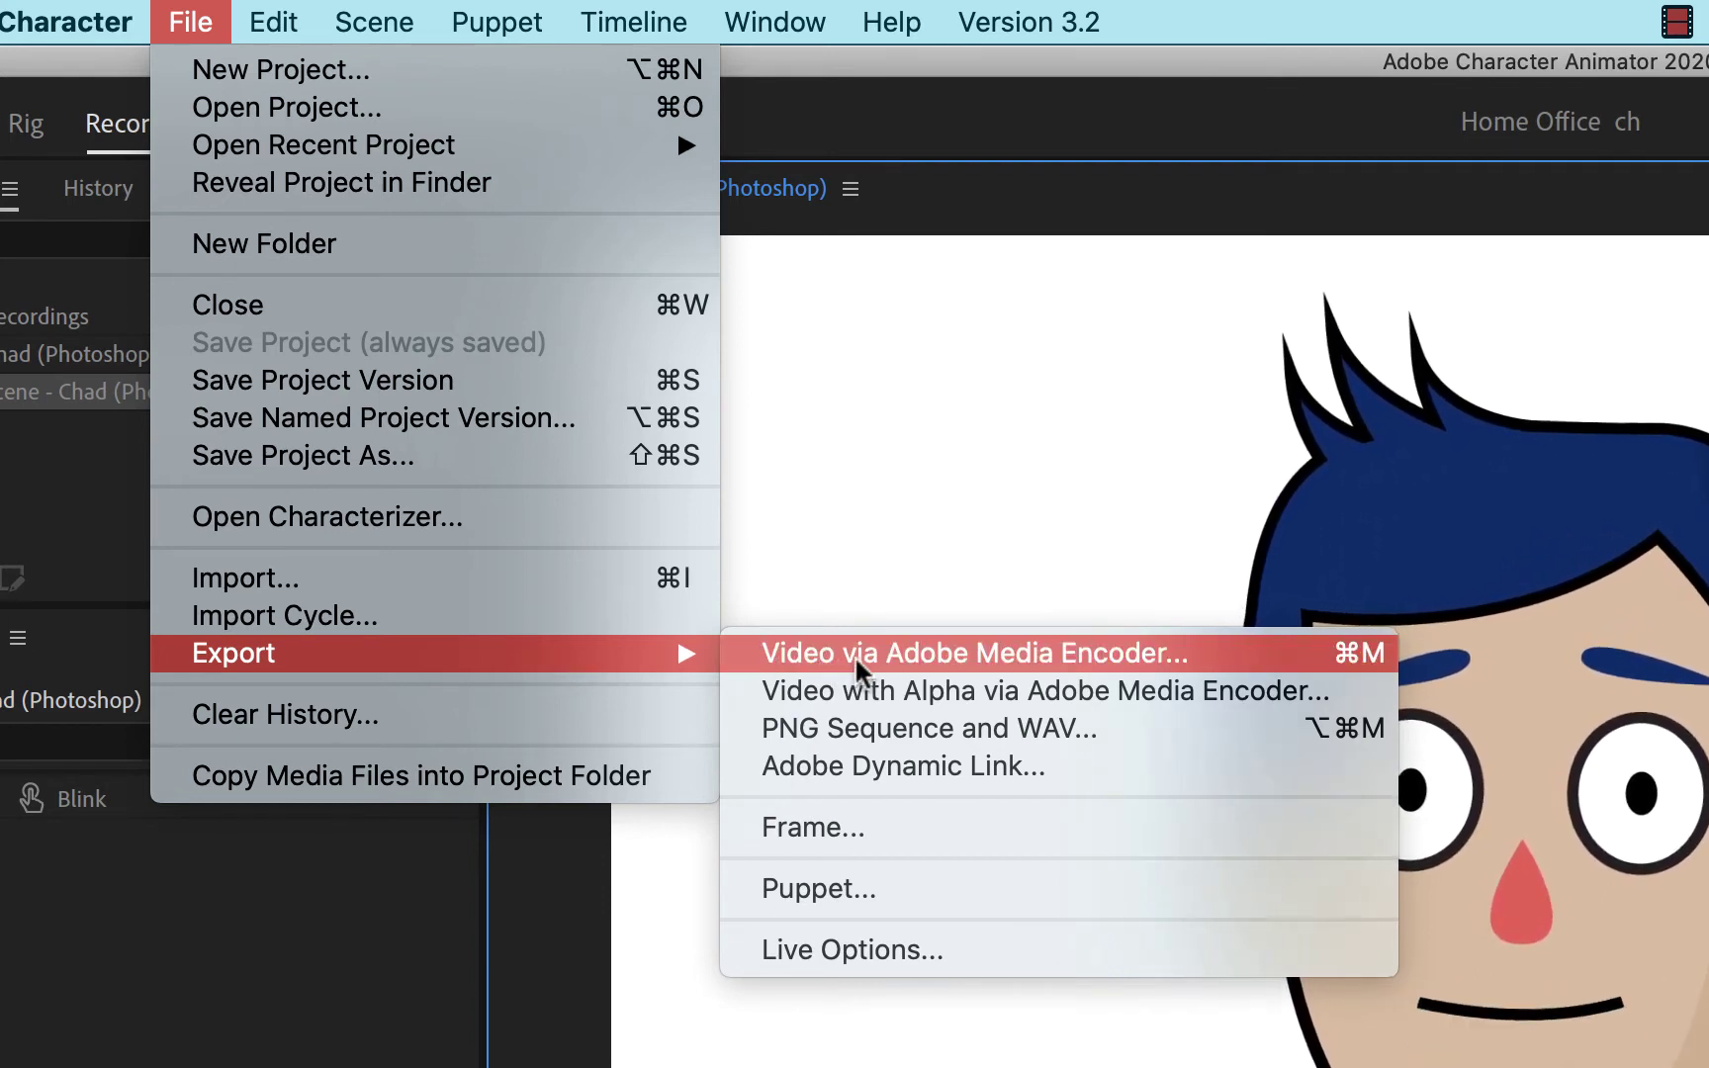
left_click(935, 646)
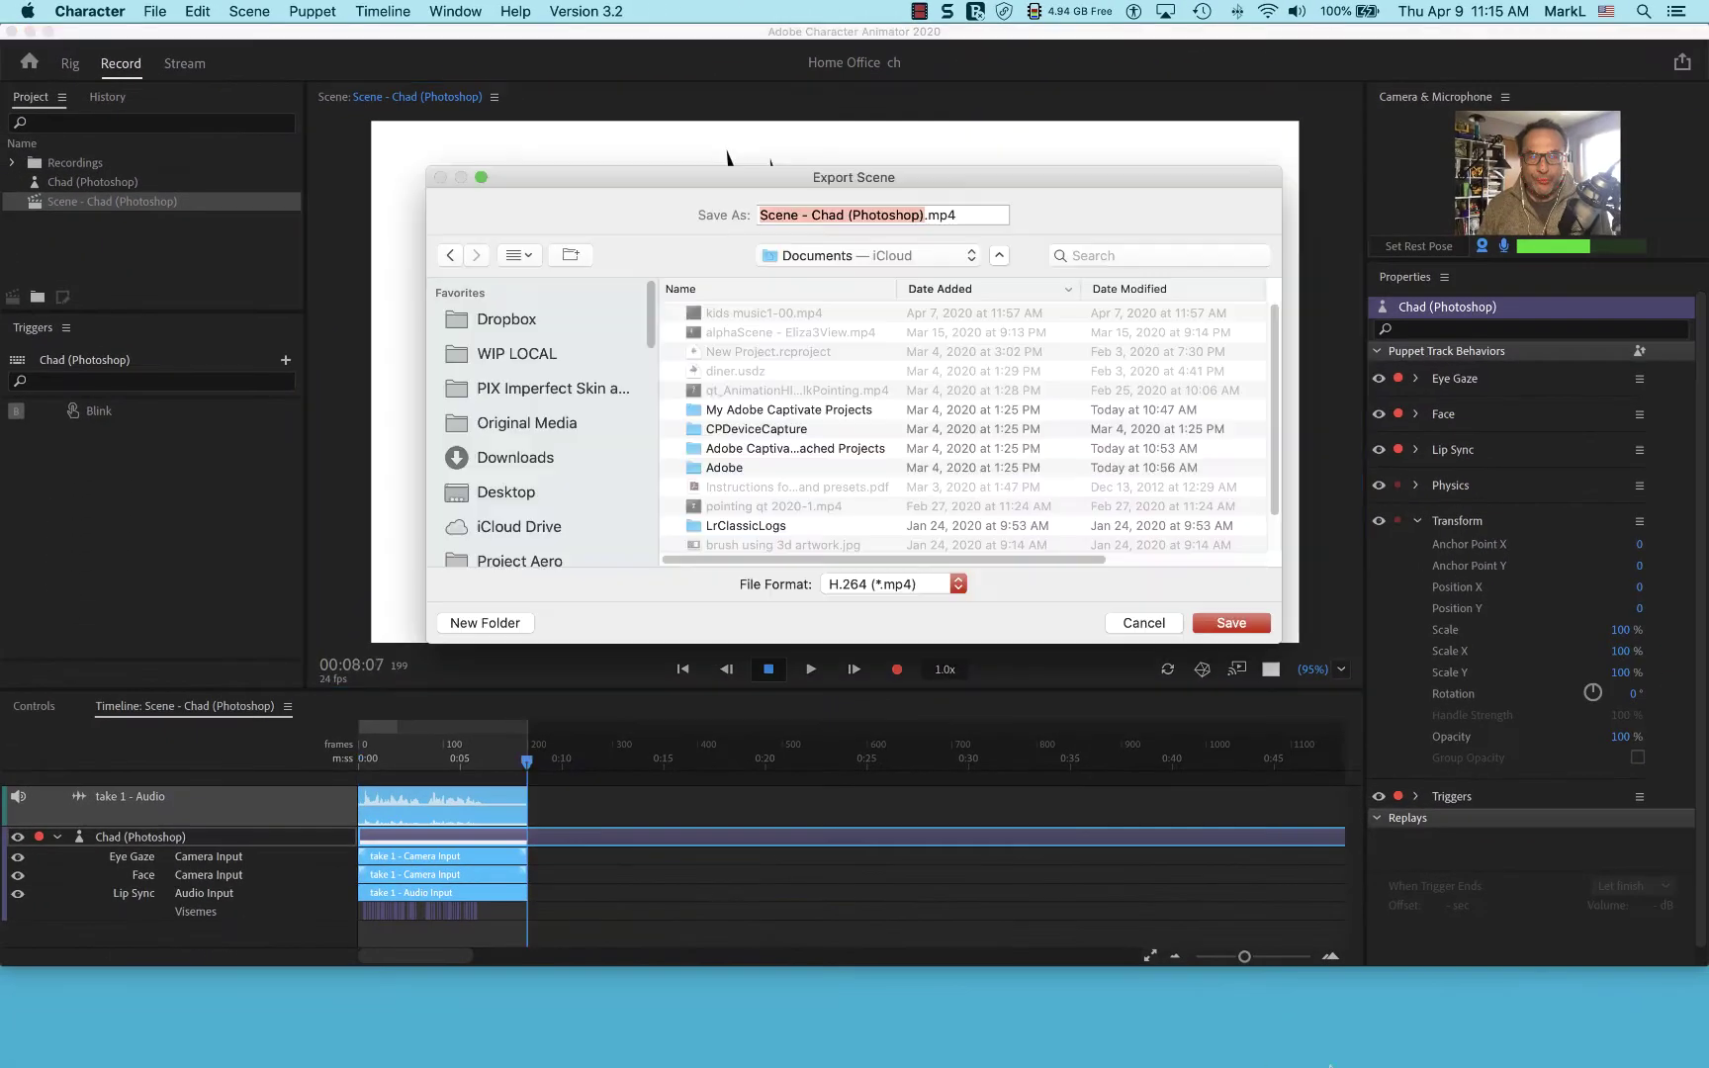
key("super+a")
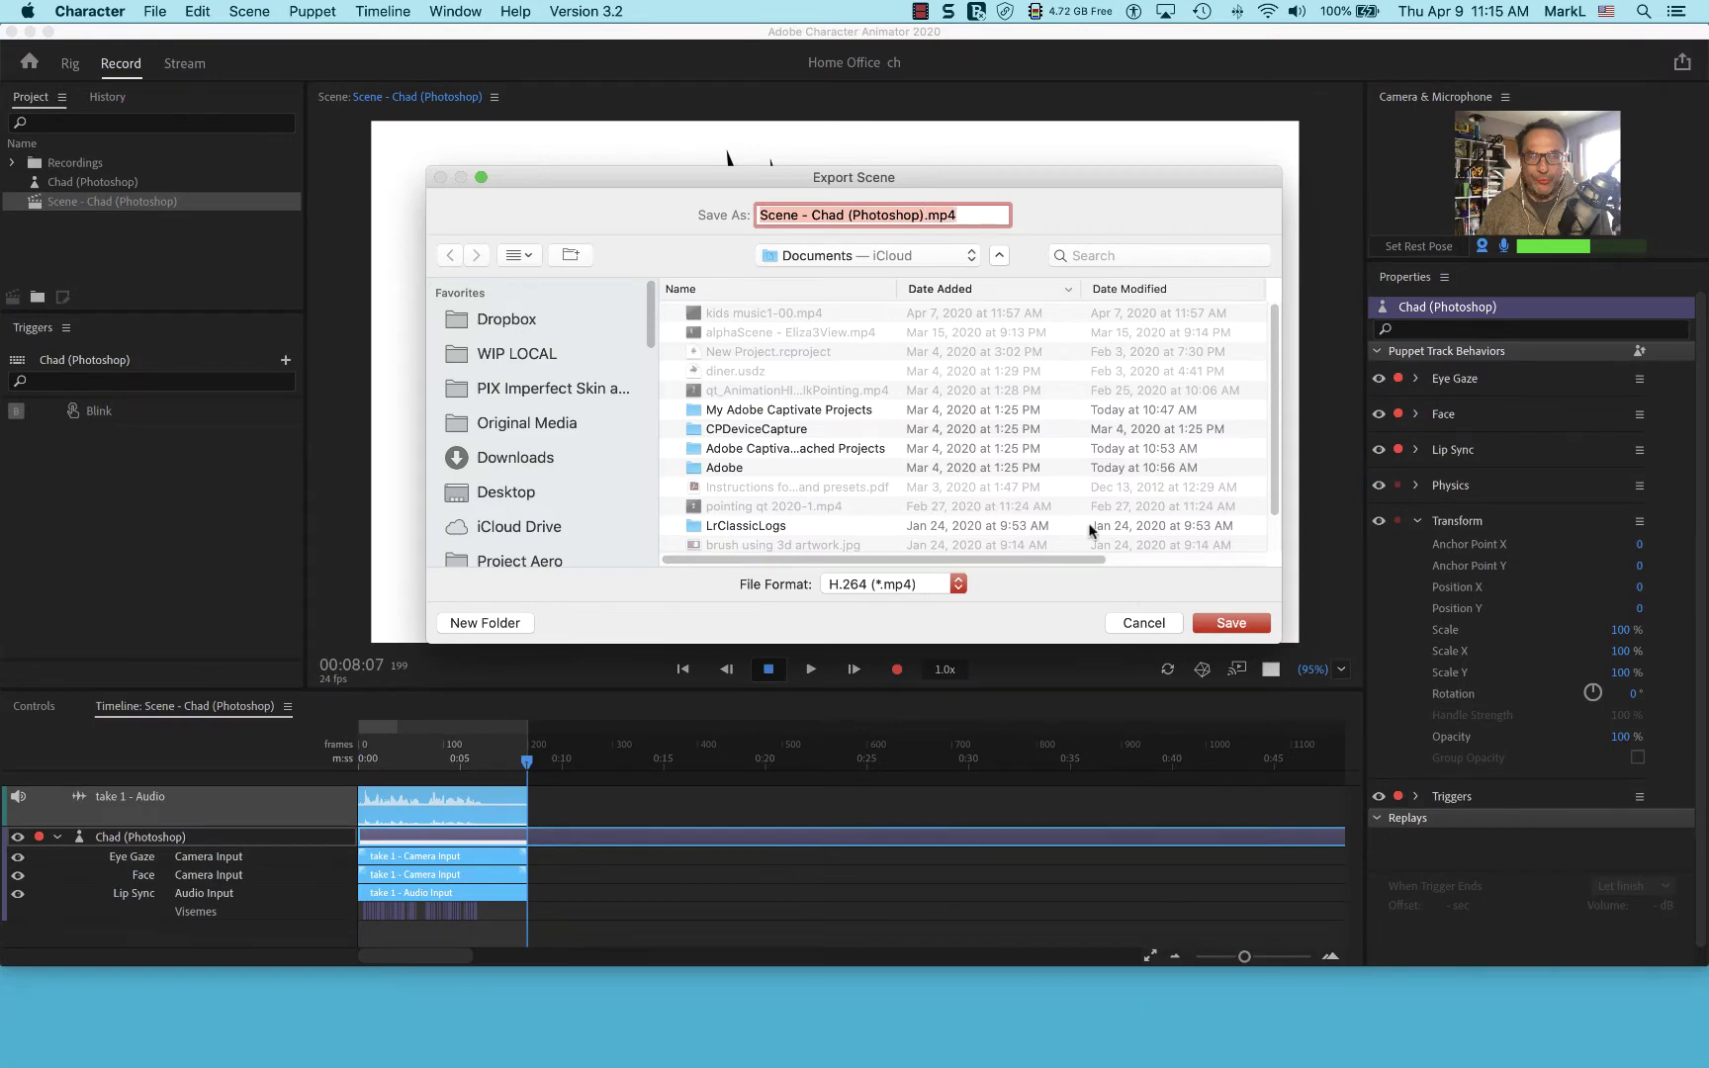
left_click(508, 353)
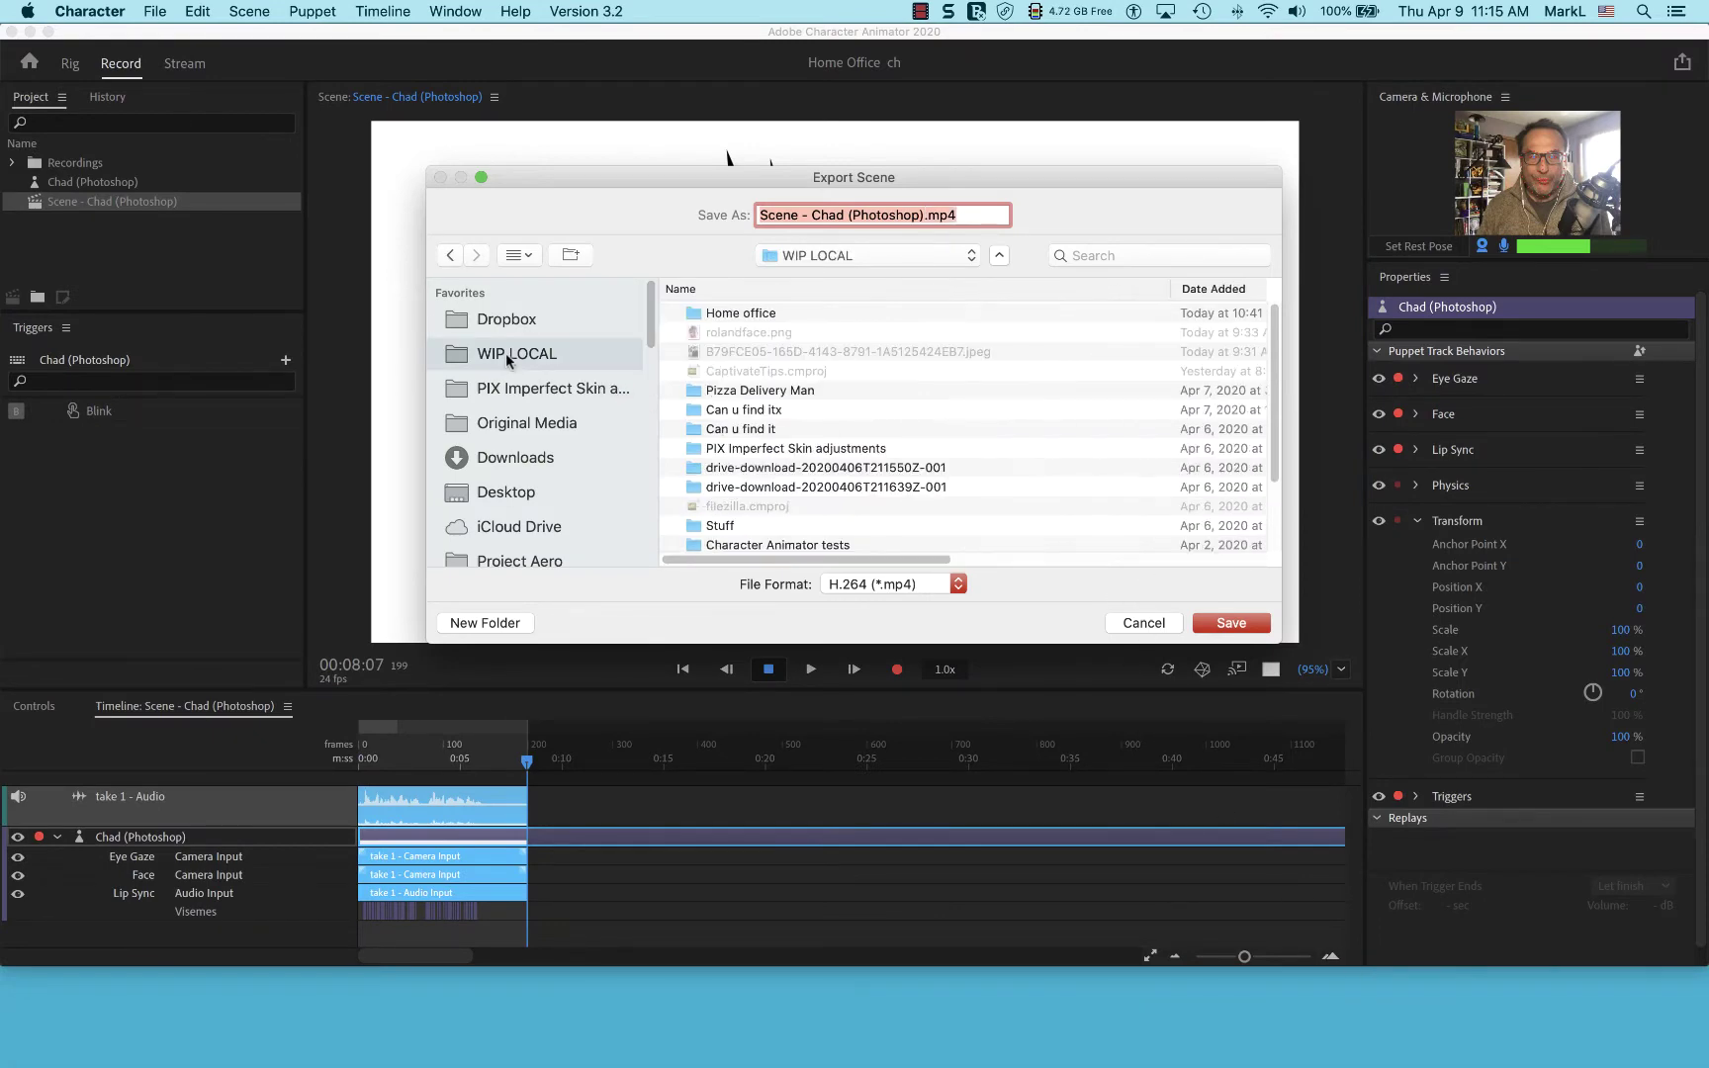
double_click(699, 315)
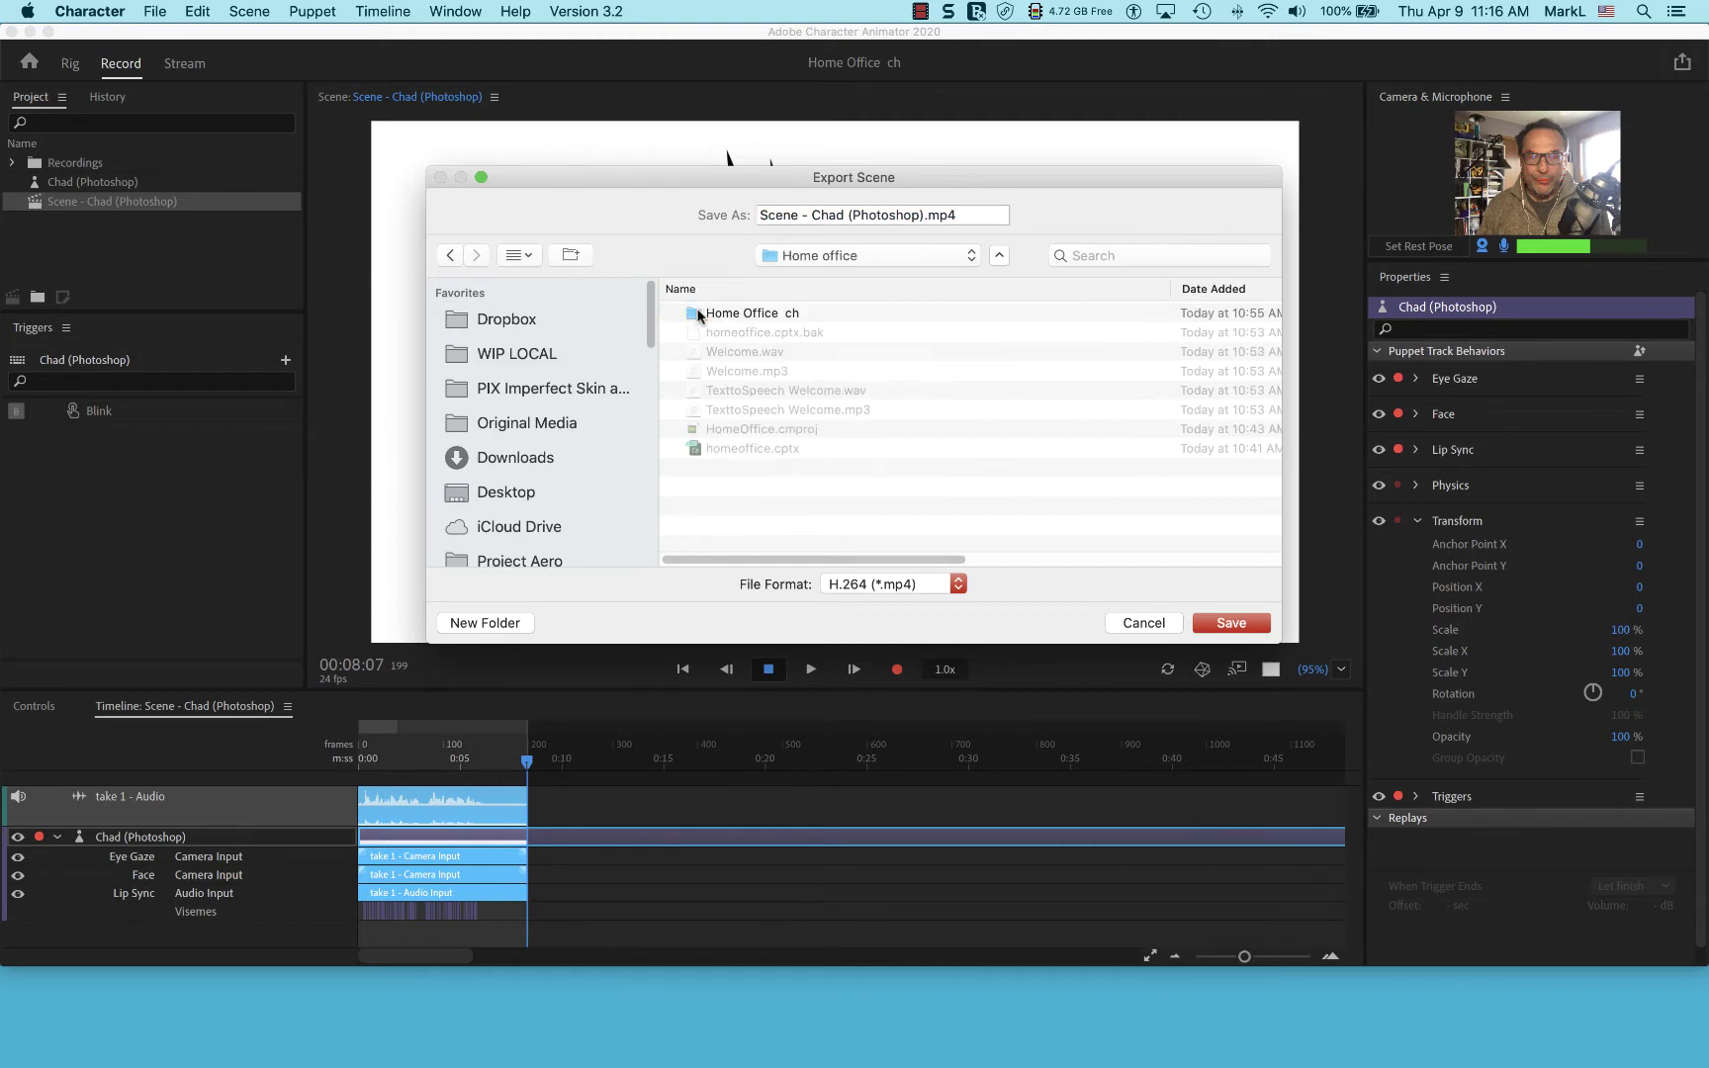
left_click(1219, 624)
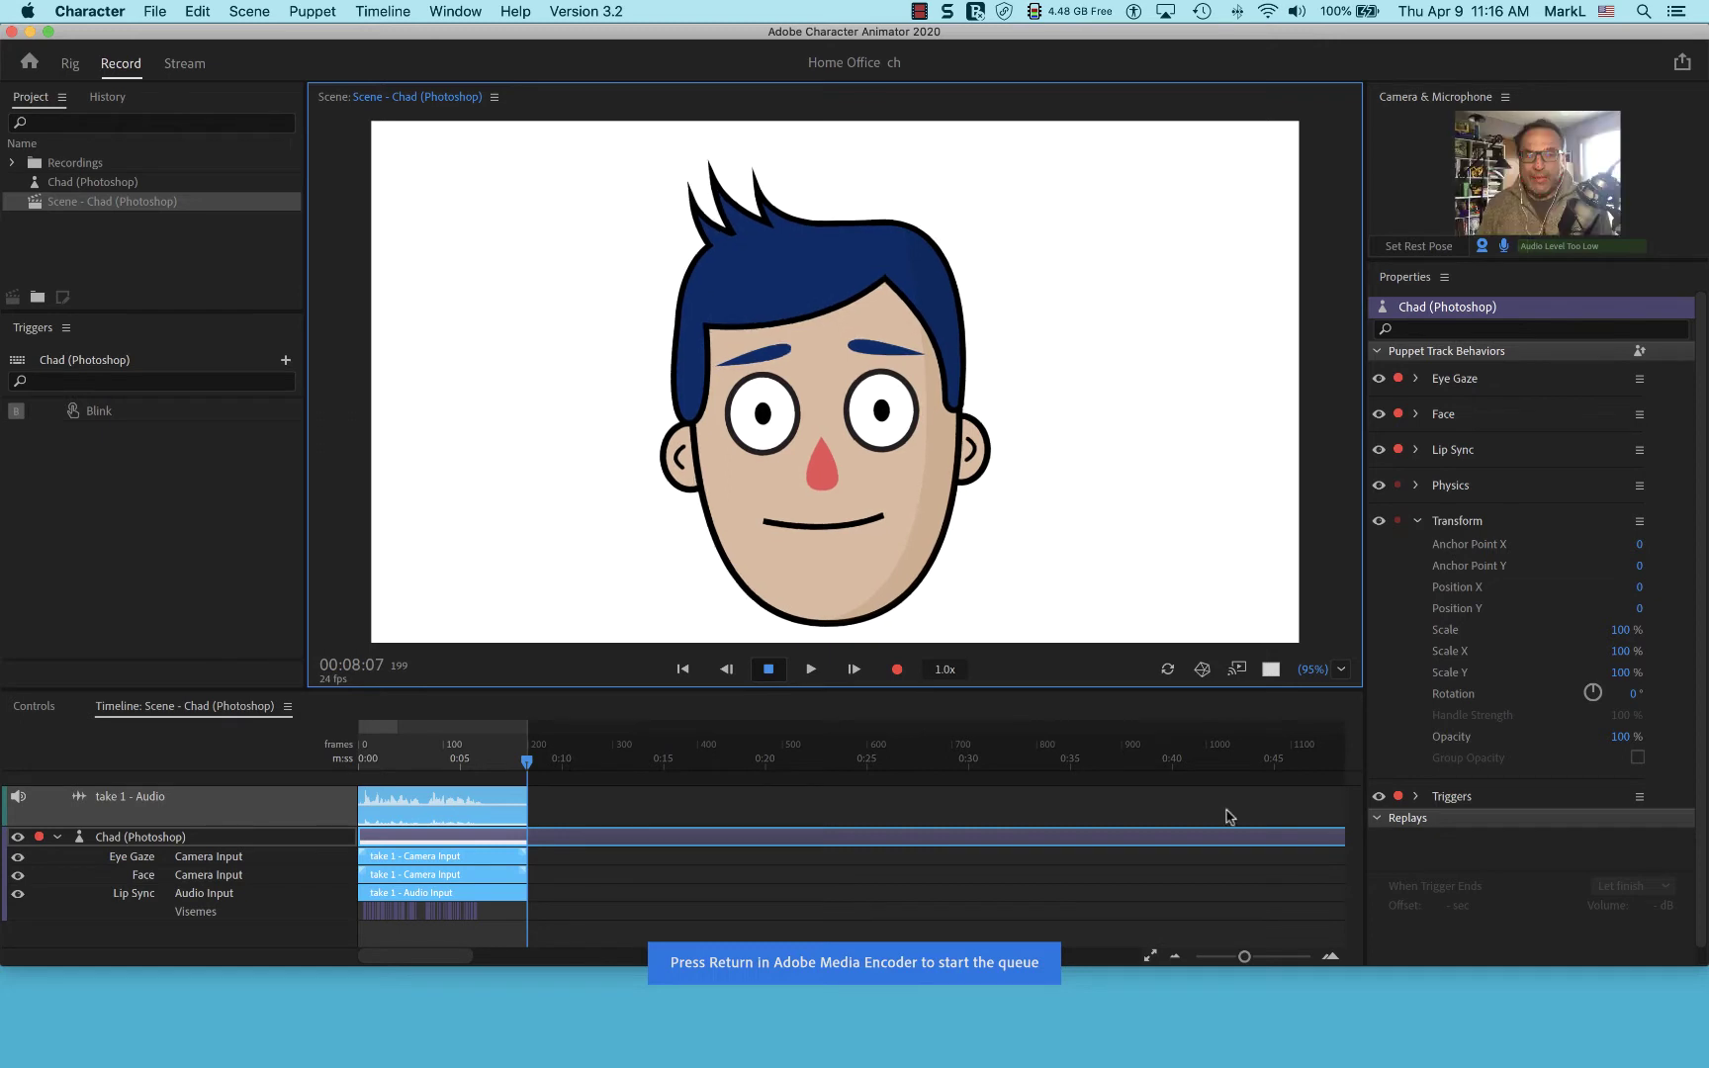
Switch to Media Encoder and minimize the Character Animator window.
mouse_move(1415, 1064)
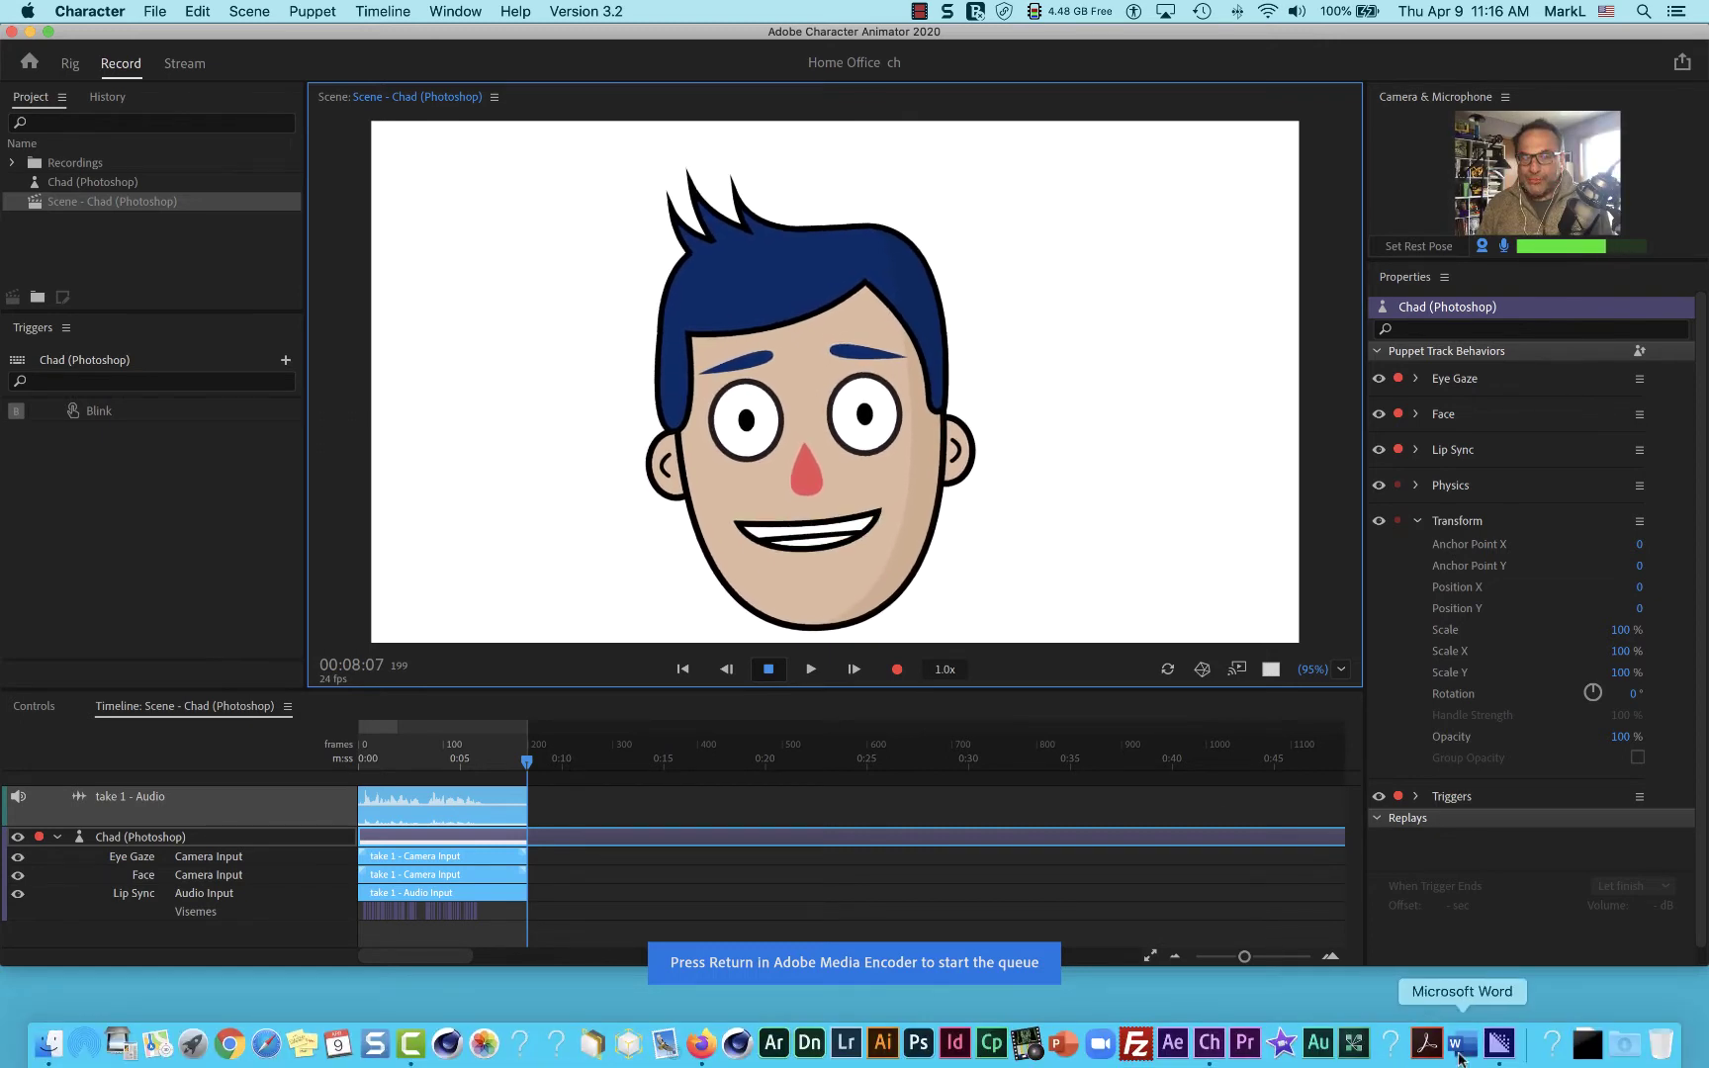
left_click(1498, 1046)
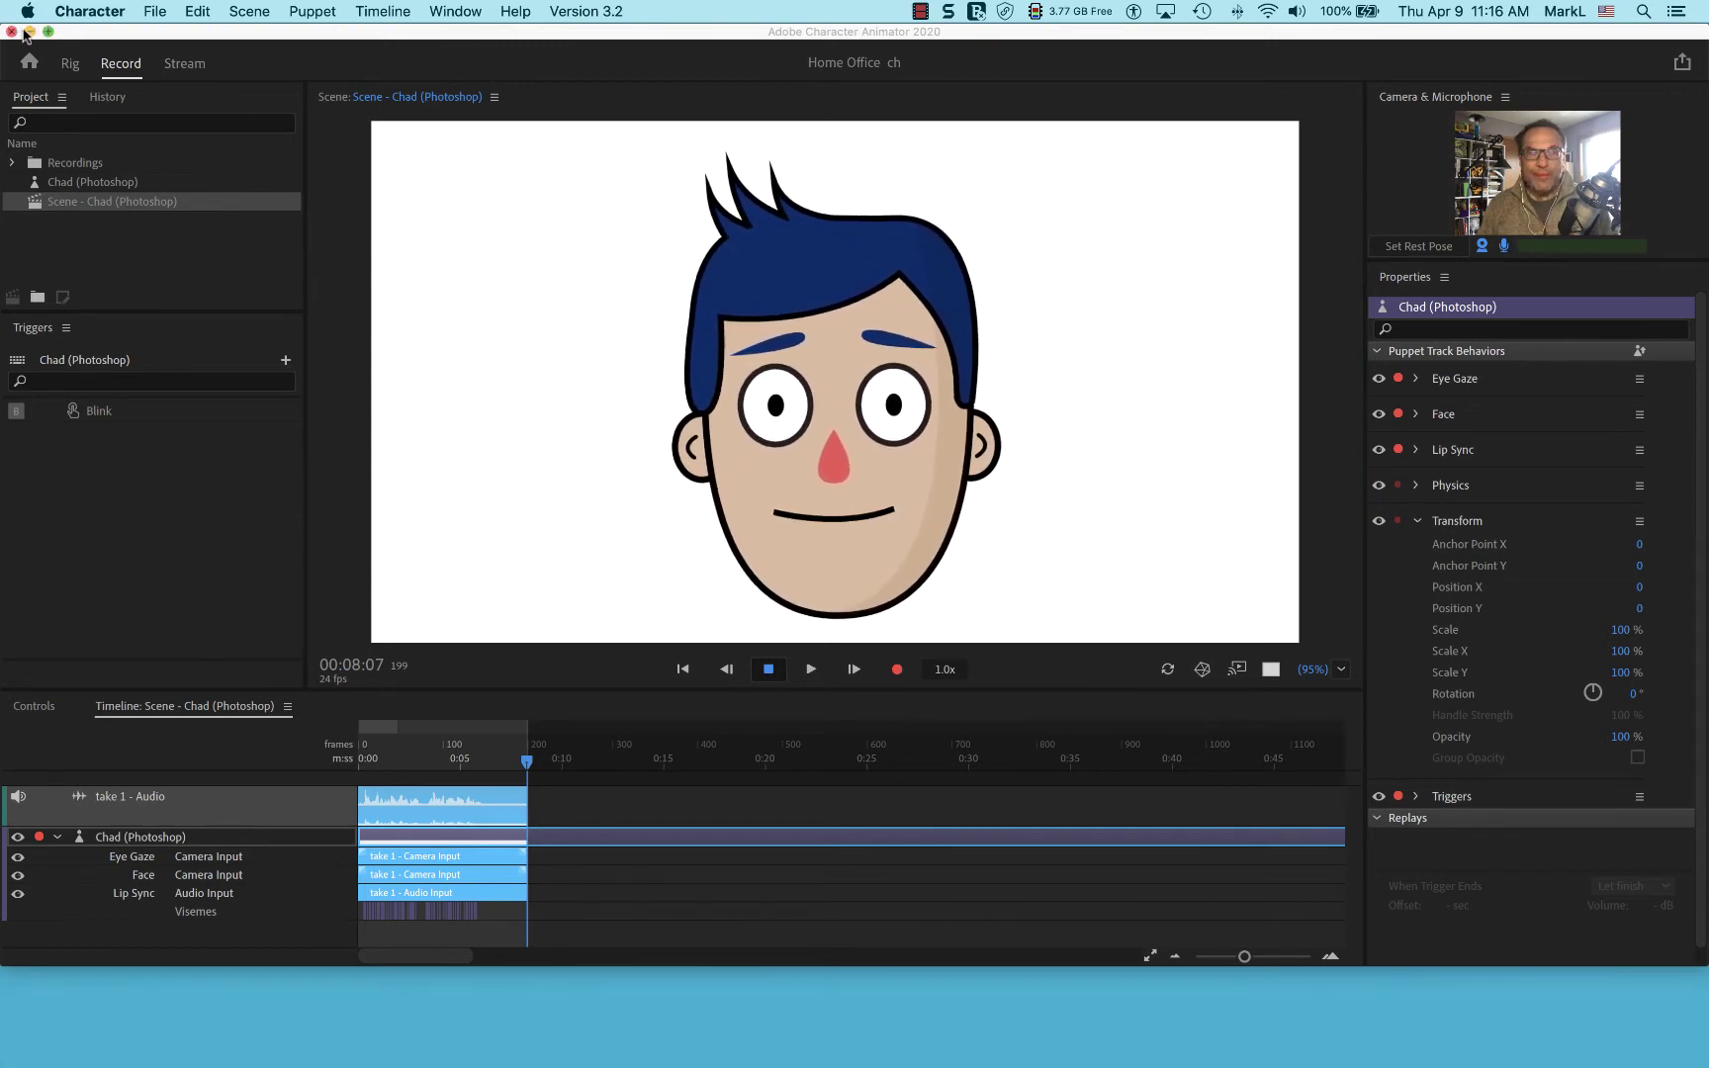
left_click(91, 12)
left_click(91, 12)
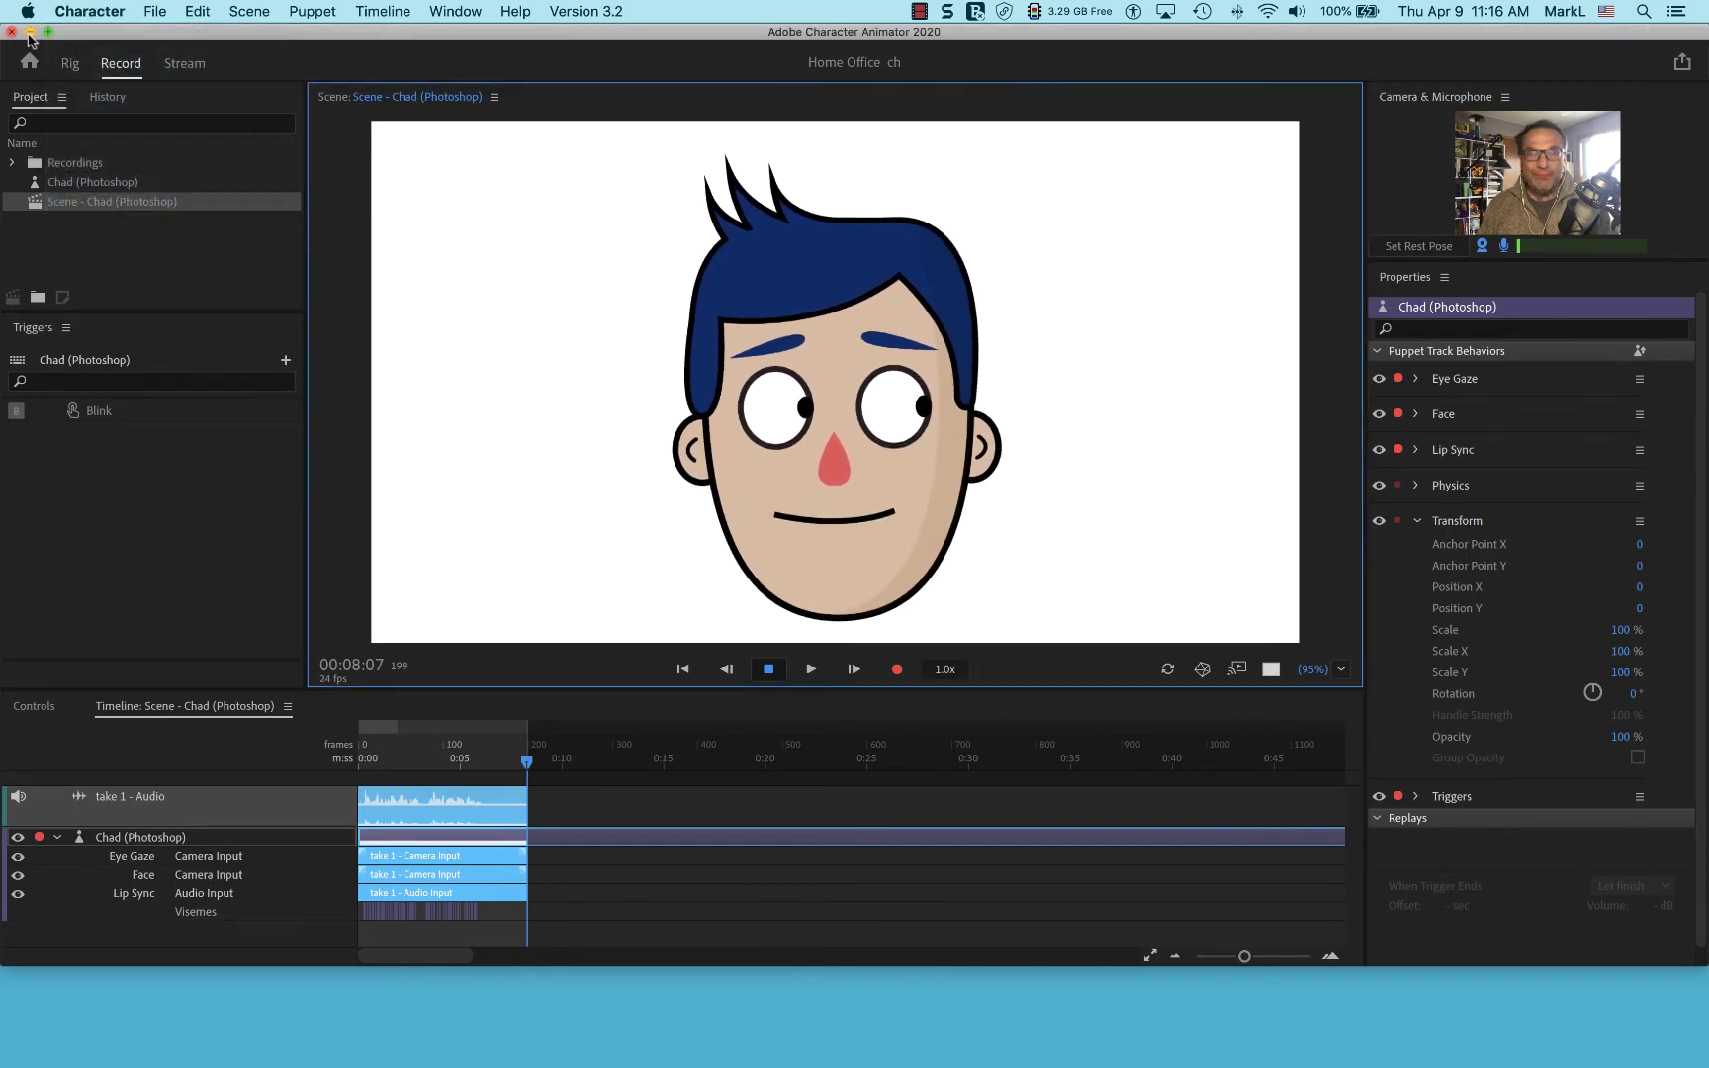
left_click(30, 30)
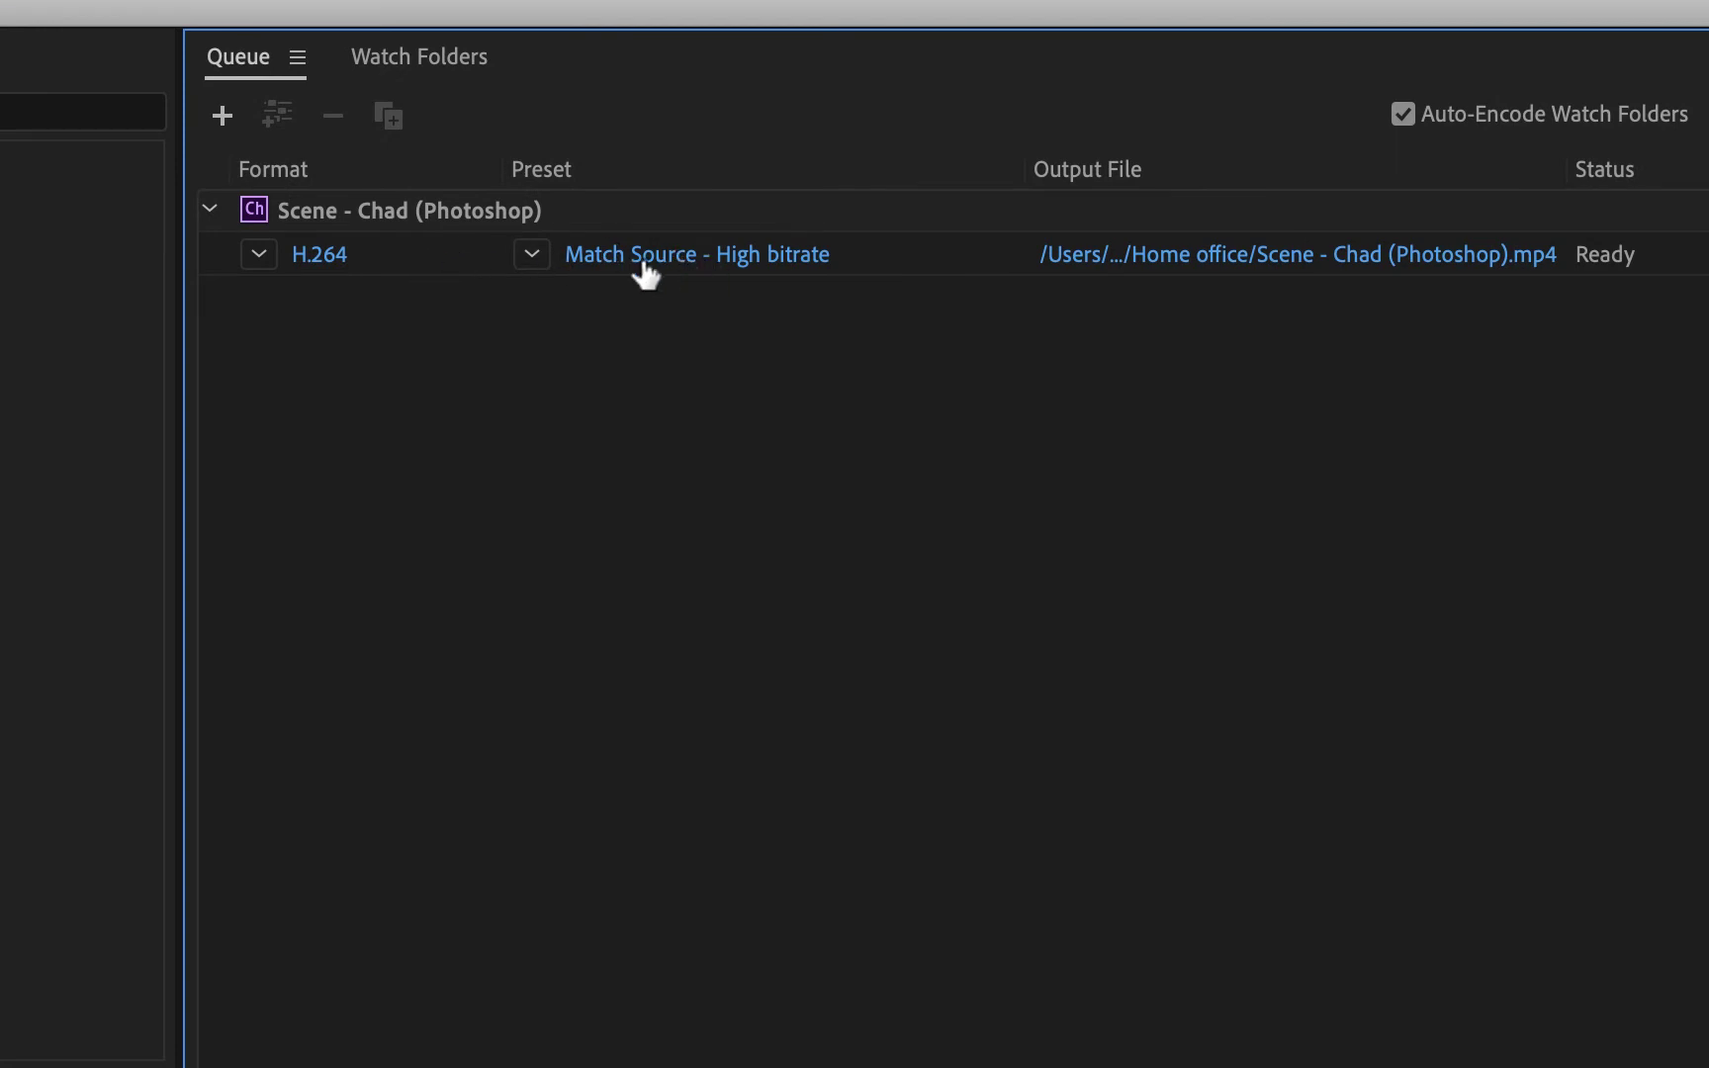
Replace 'Scene' with 'Welcome' to name the output Welcome - Chad (Photoshop).mp4.
mouse_move(641, 276)
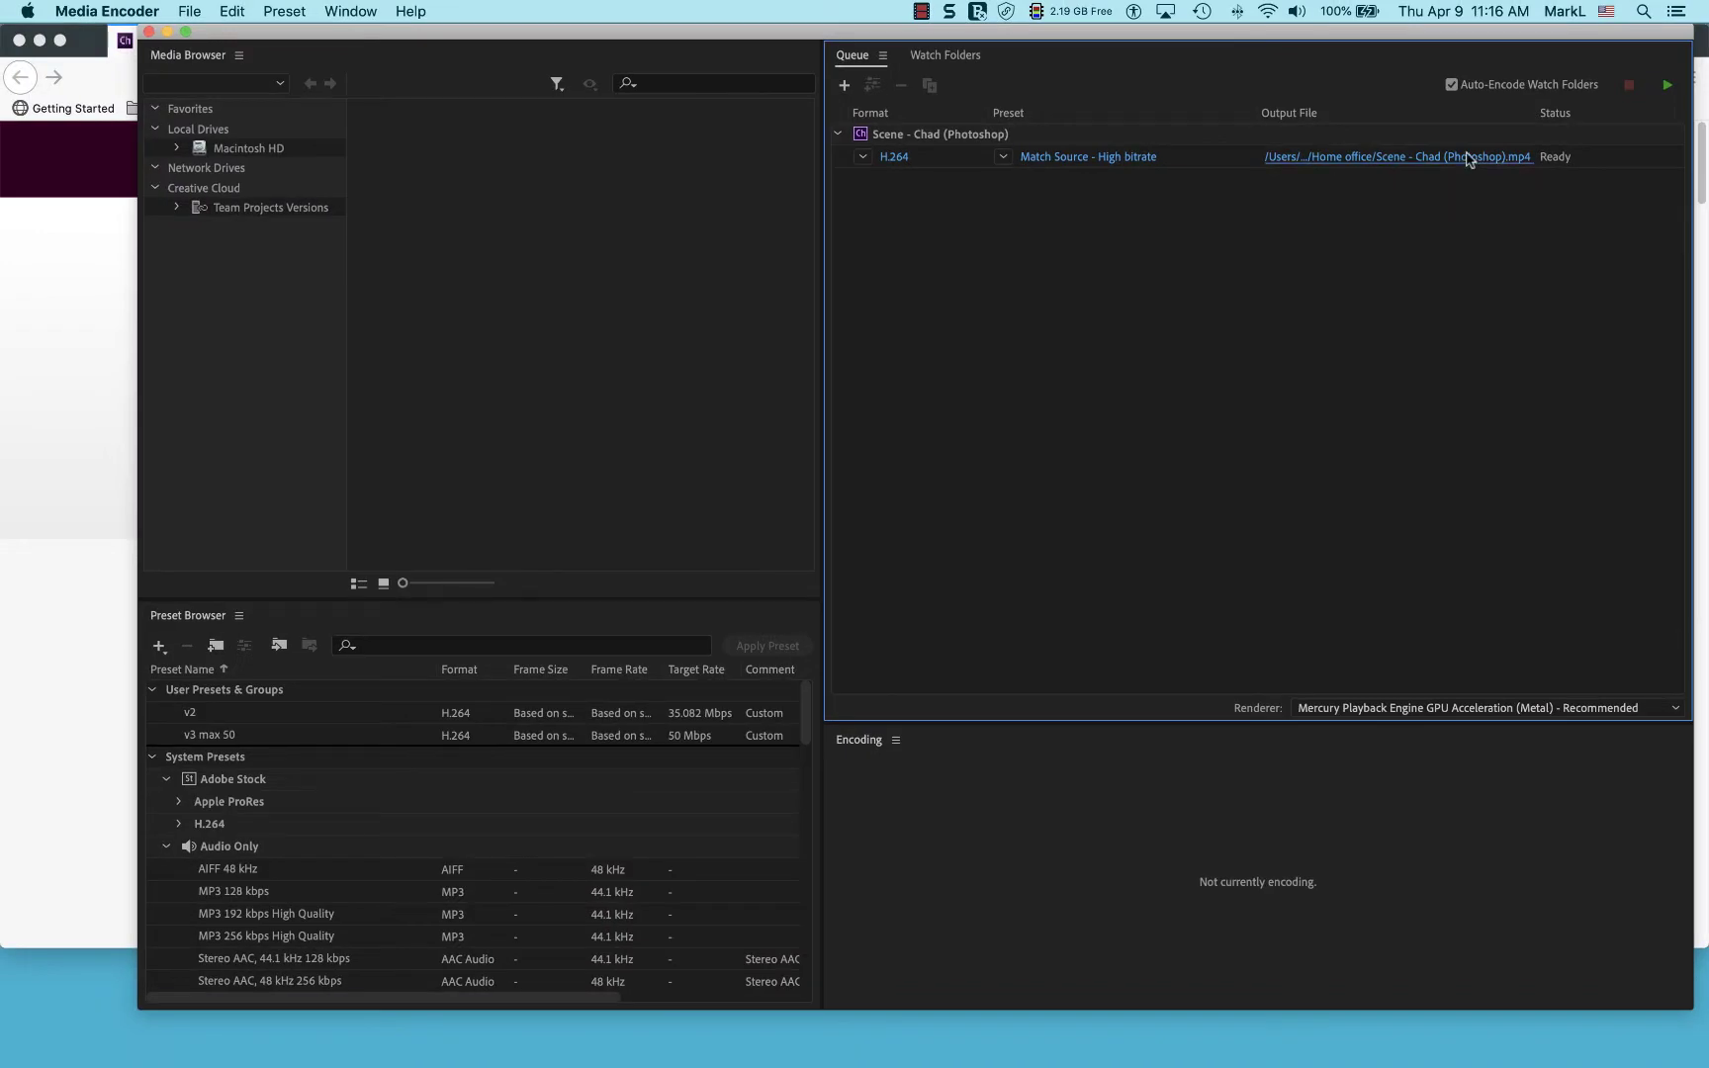
left_click(1467, 159)
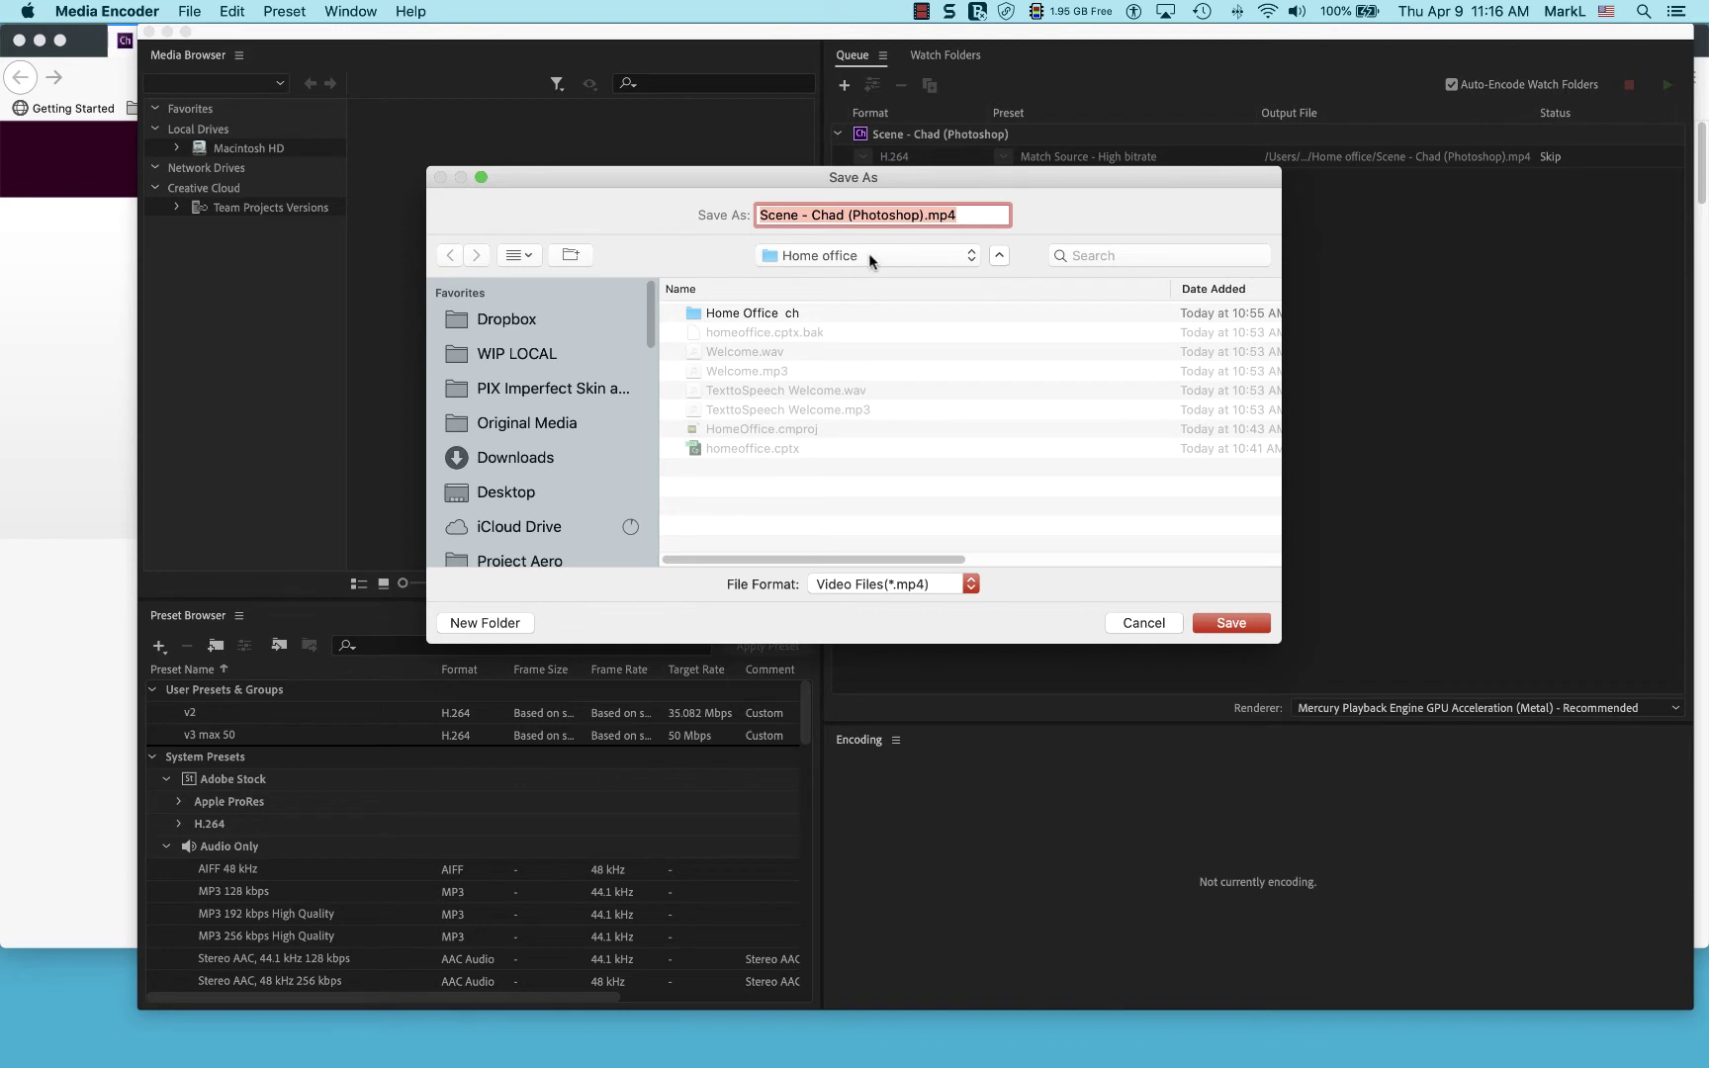
double_click(779, 215)
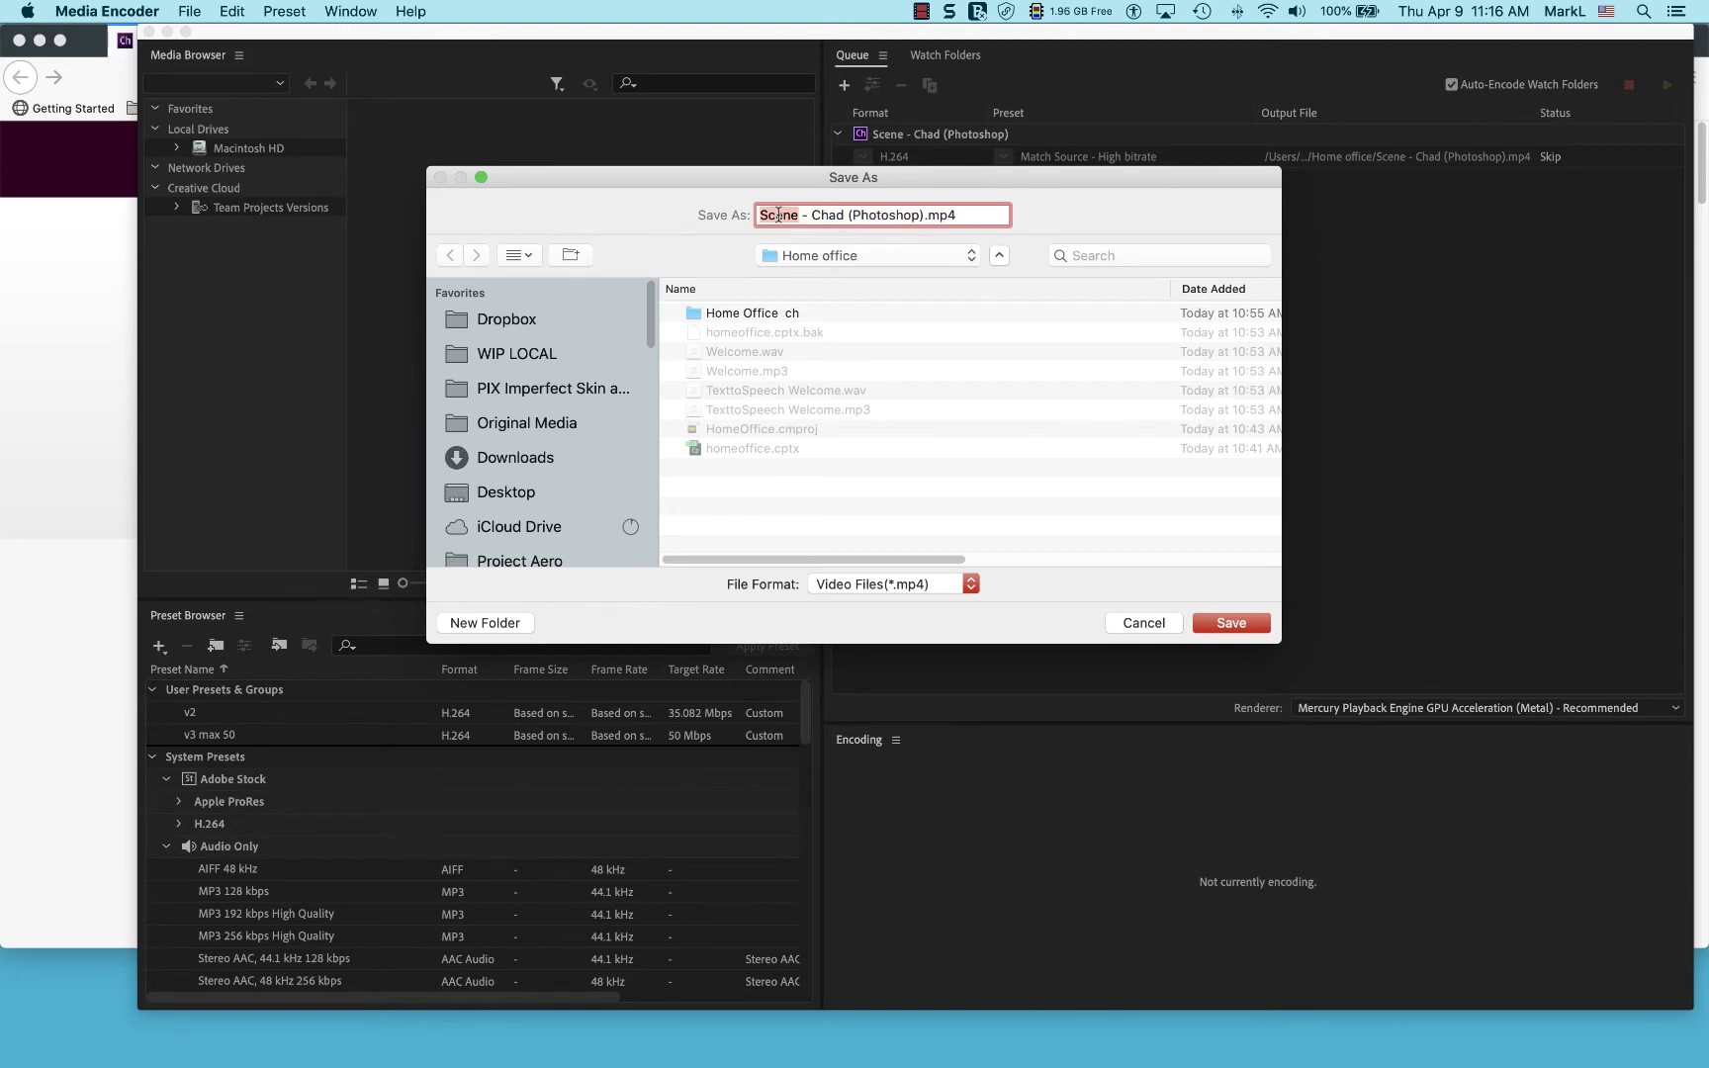
key("BackSpace")
type("Chad")
key("BackSpace")
key("BackSpace")
key("BackSpace")
key("BackSpace")
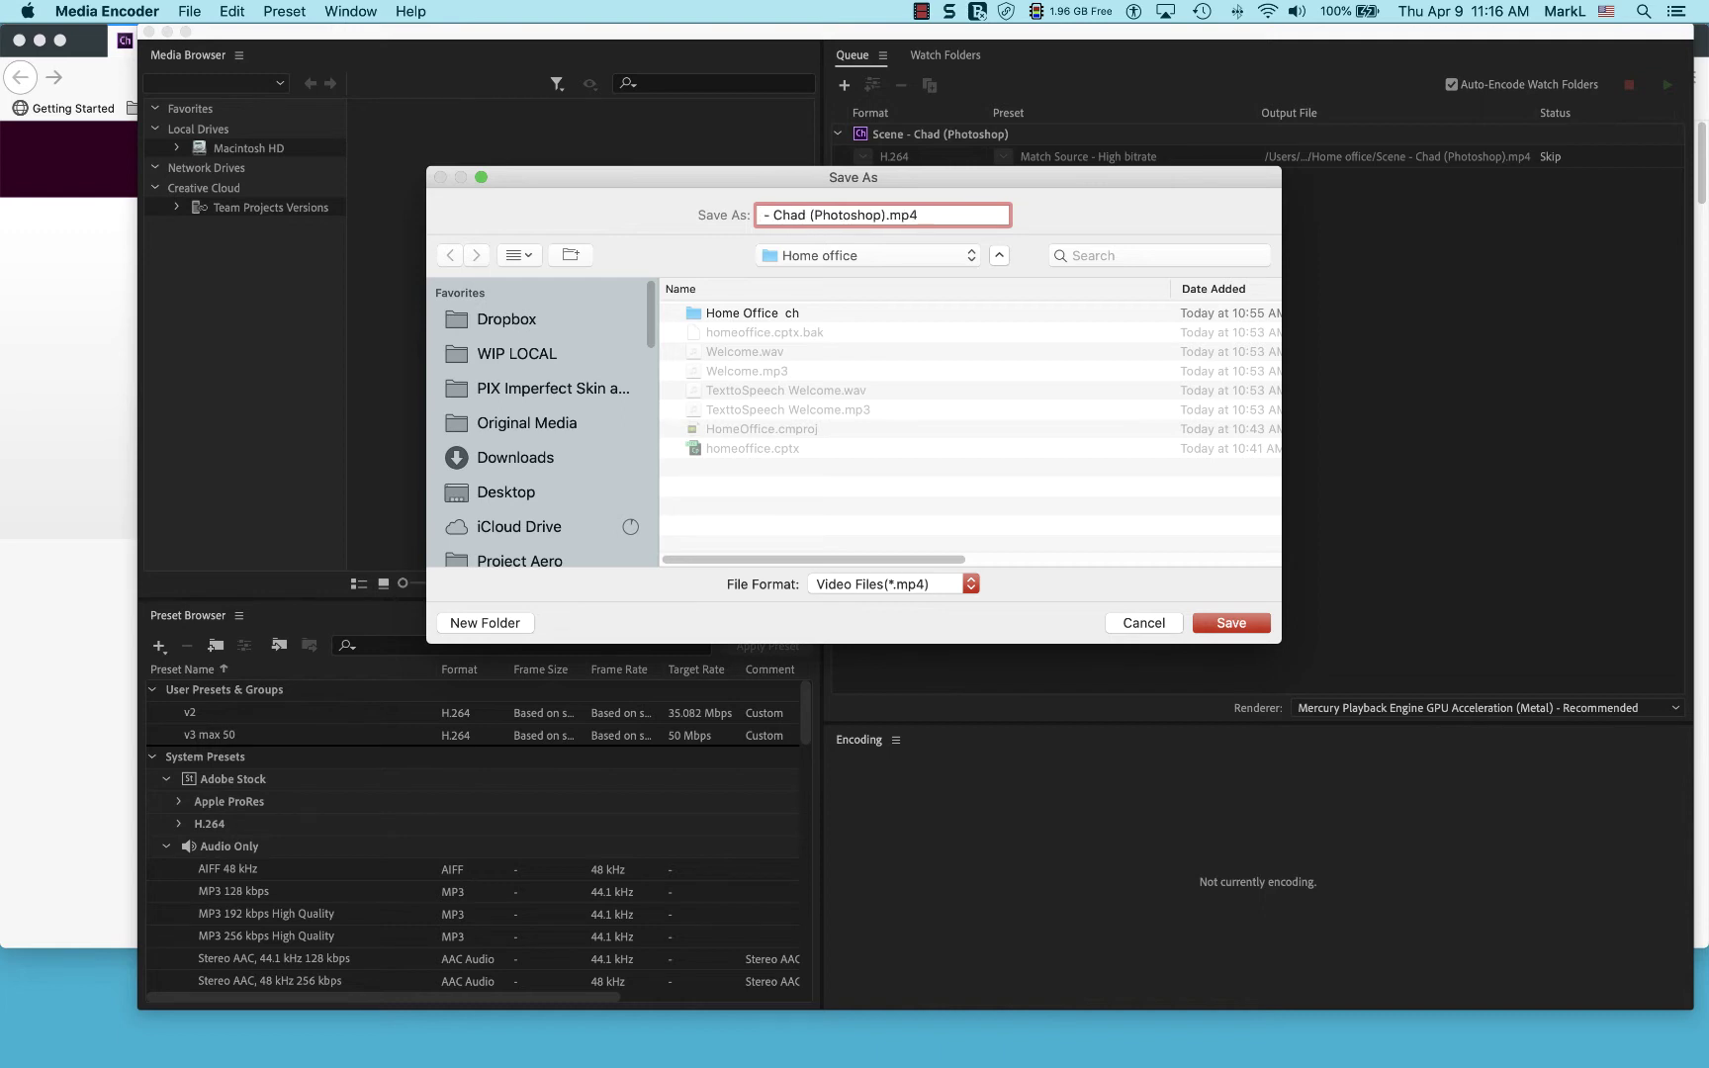
type("Welco")
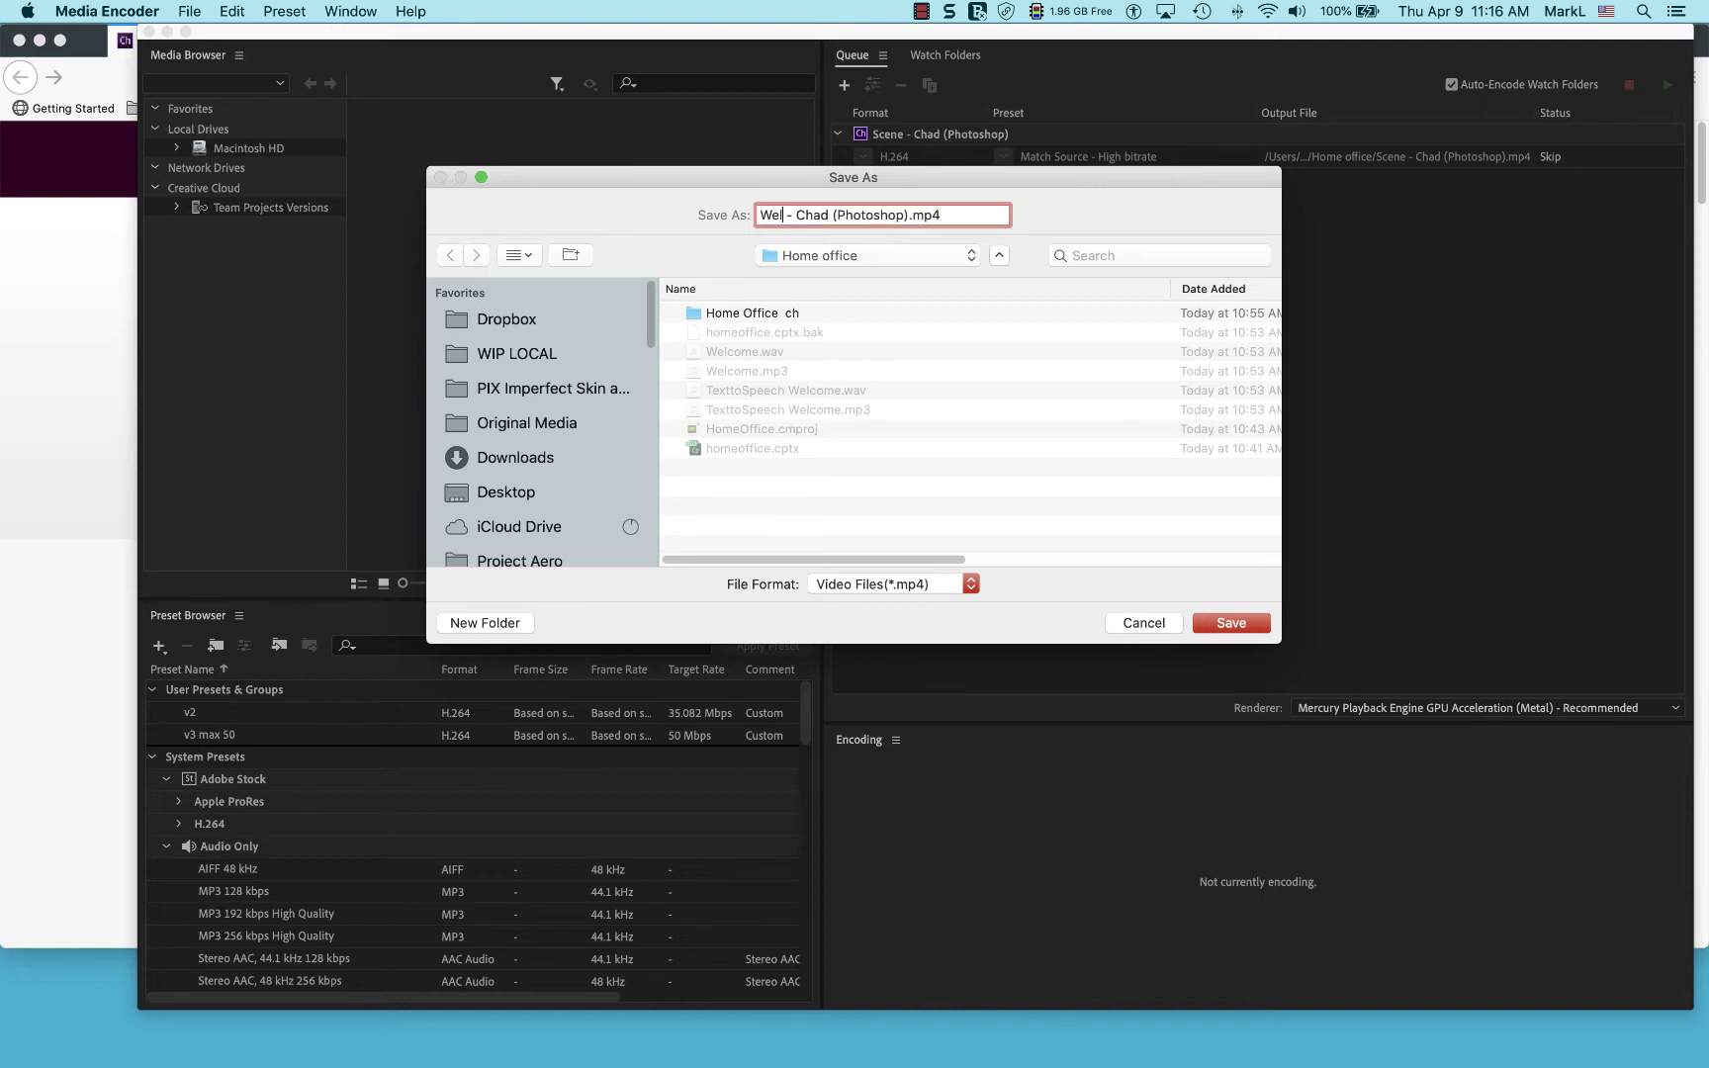
type("me")
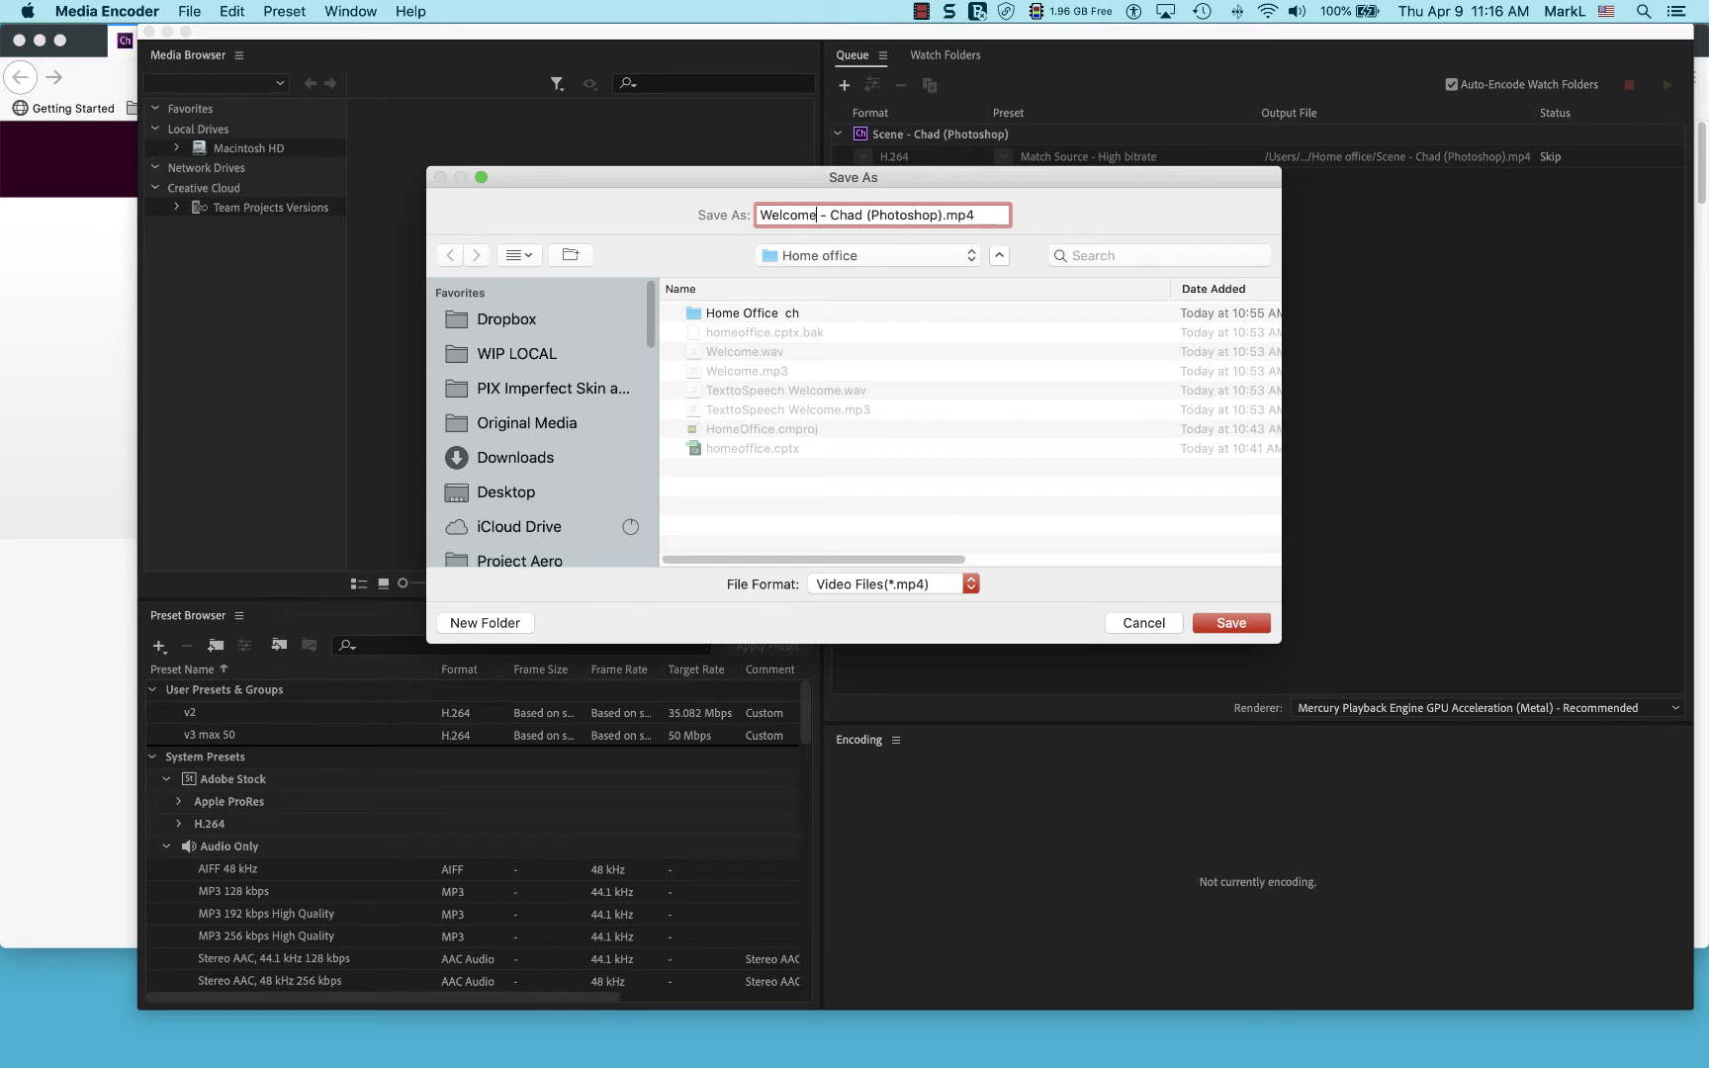
left_click(1230, 623)
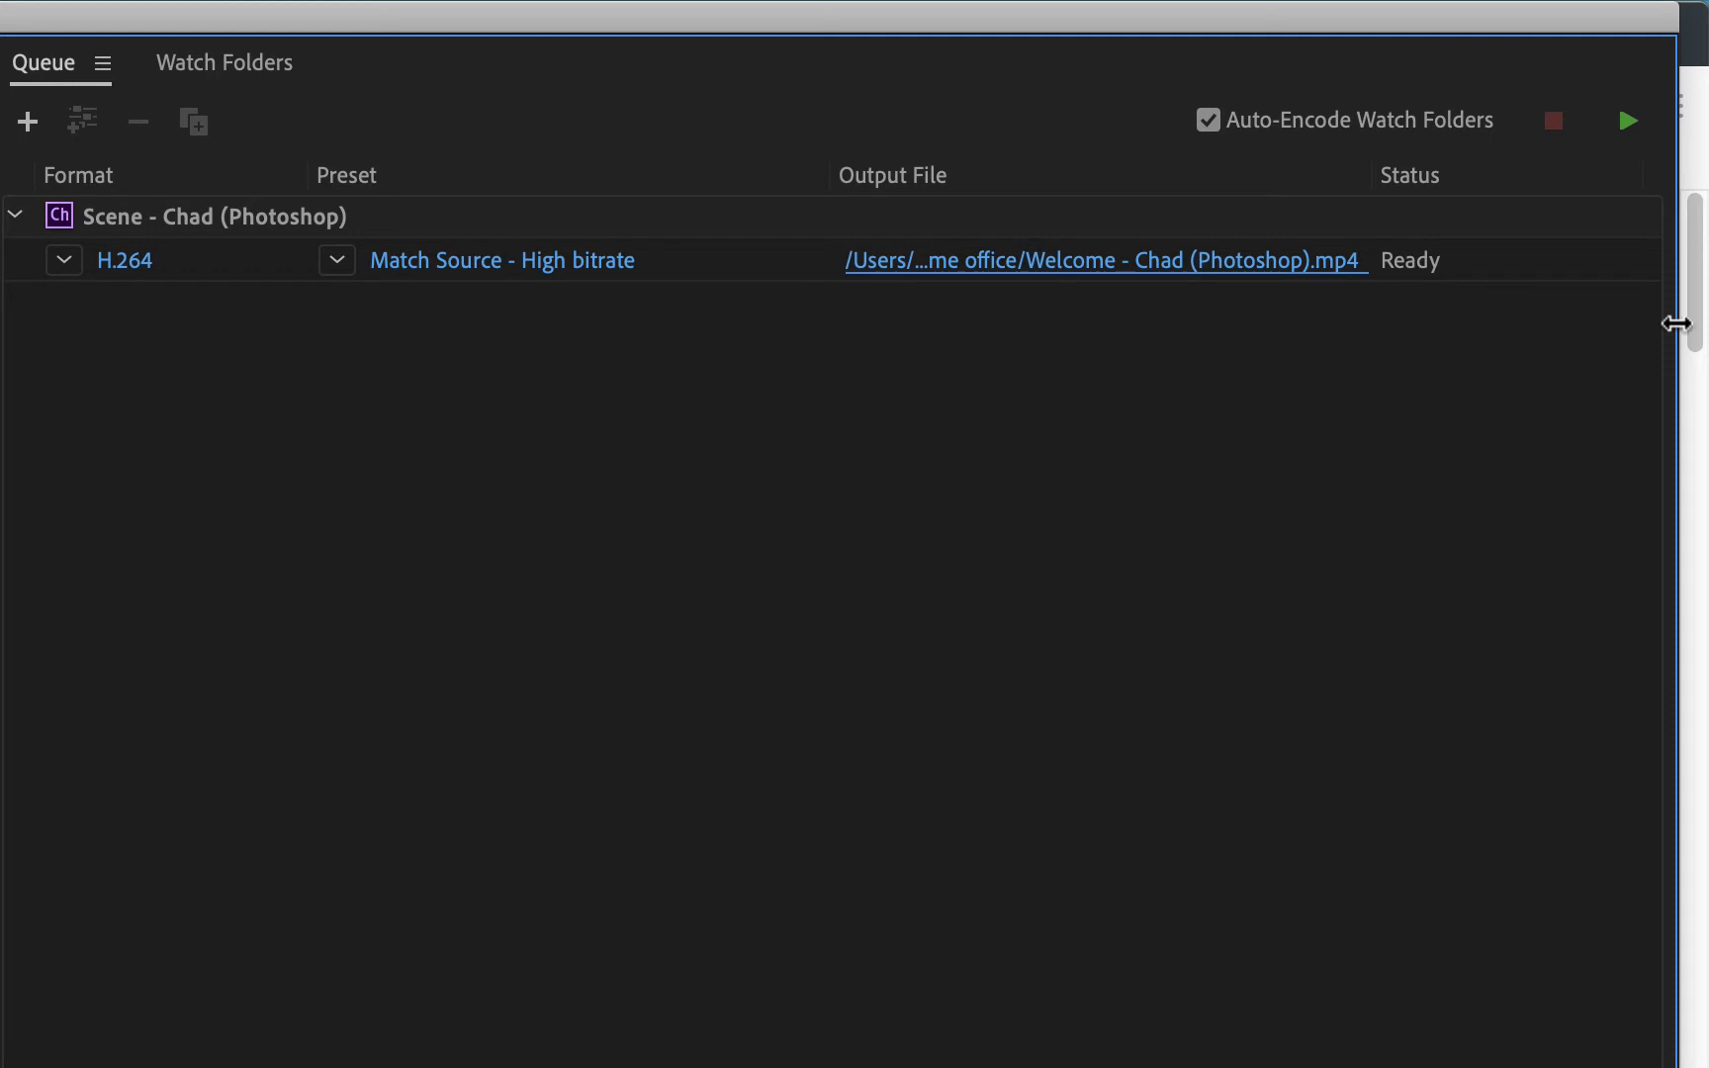
Encode the queued Welcome video, quit Media Encoder, and minimise the browser.
left_click(1628, 121)
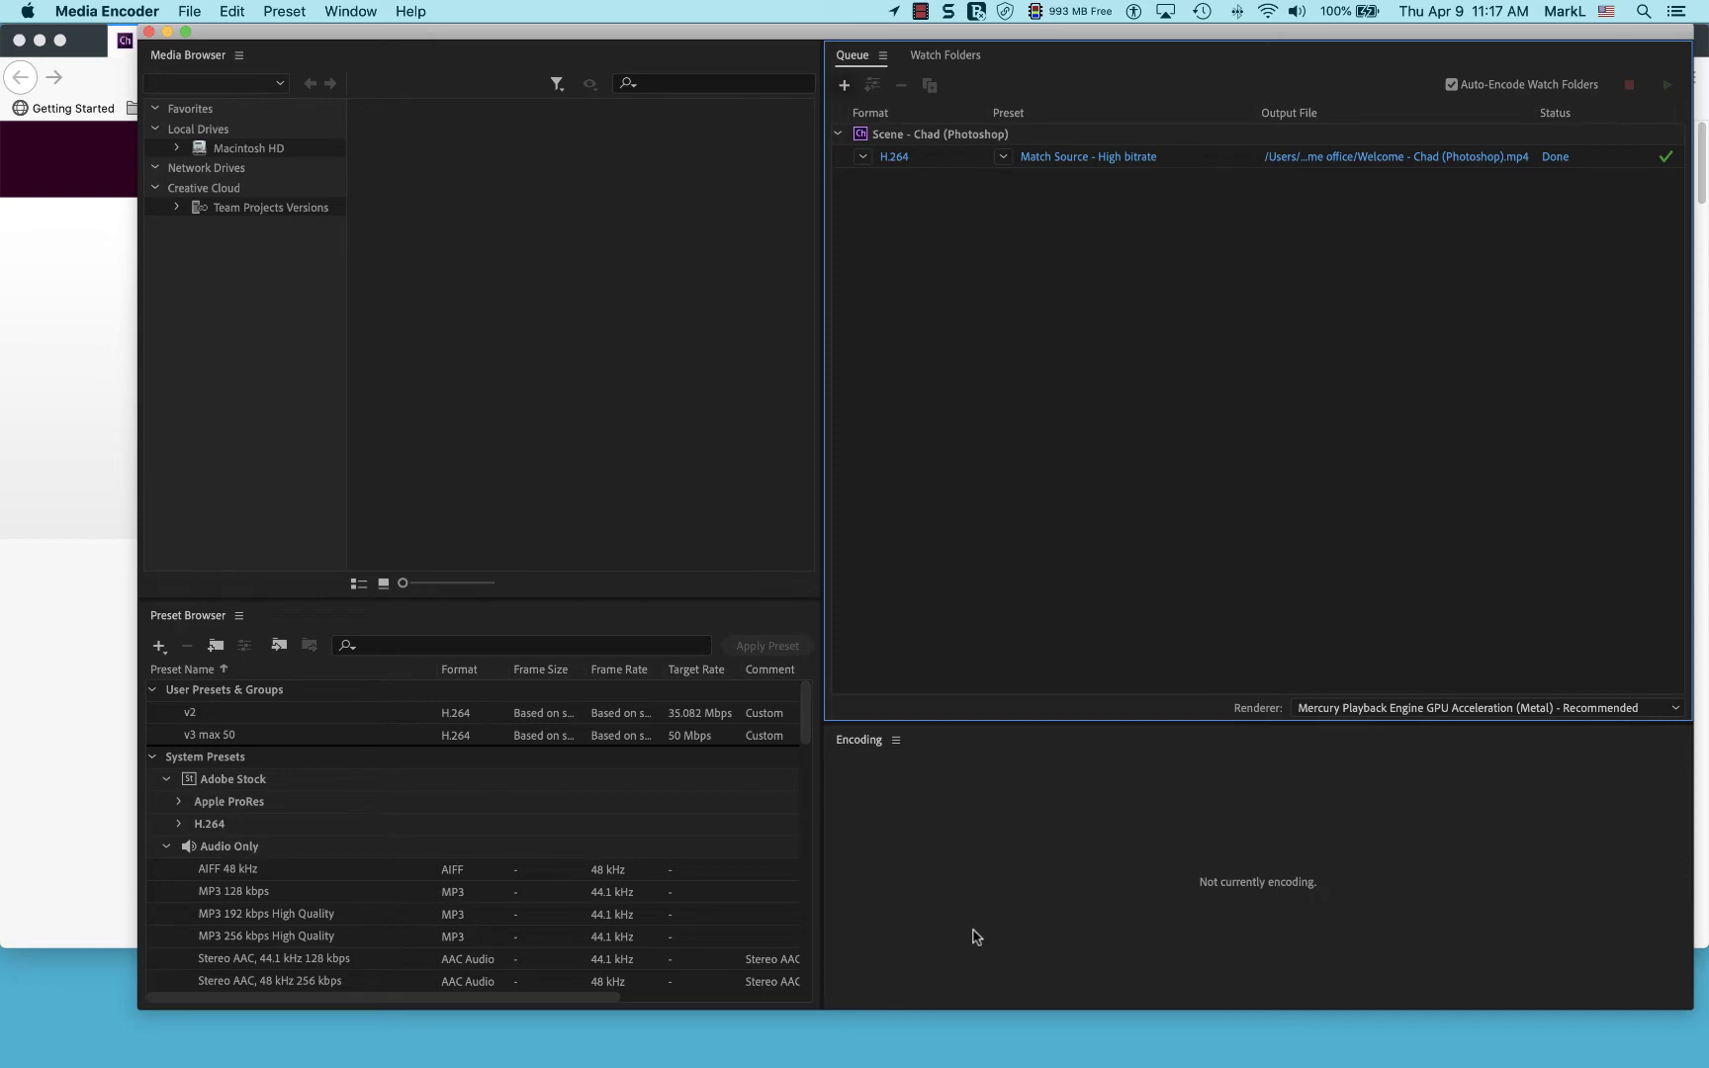
left_click(105, 10)
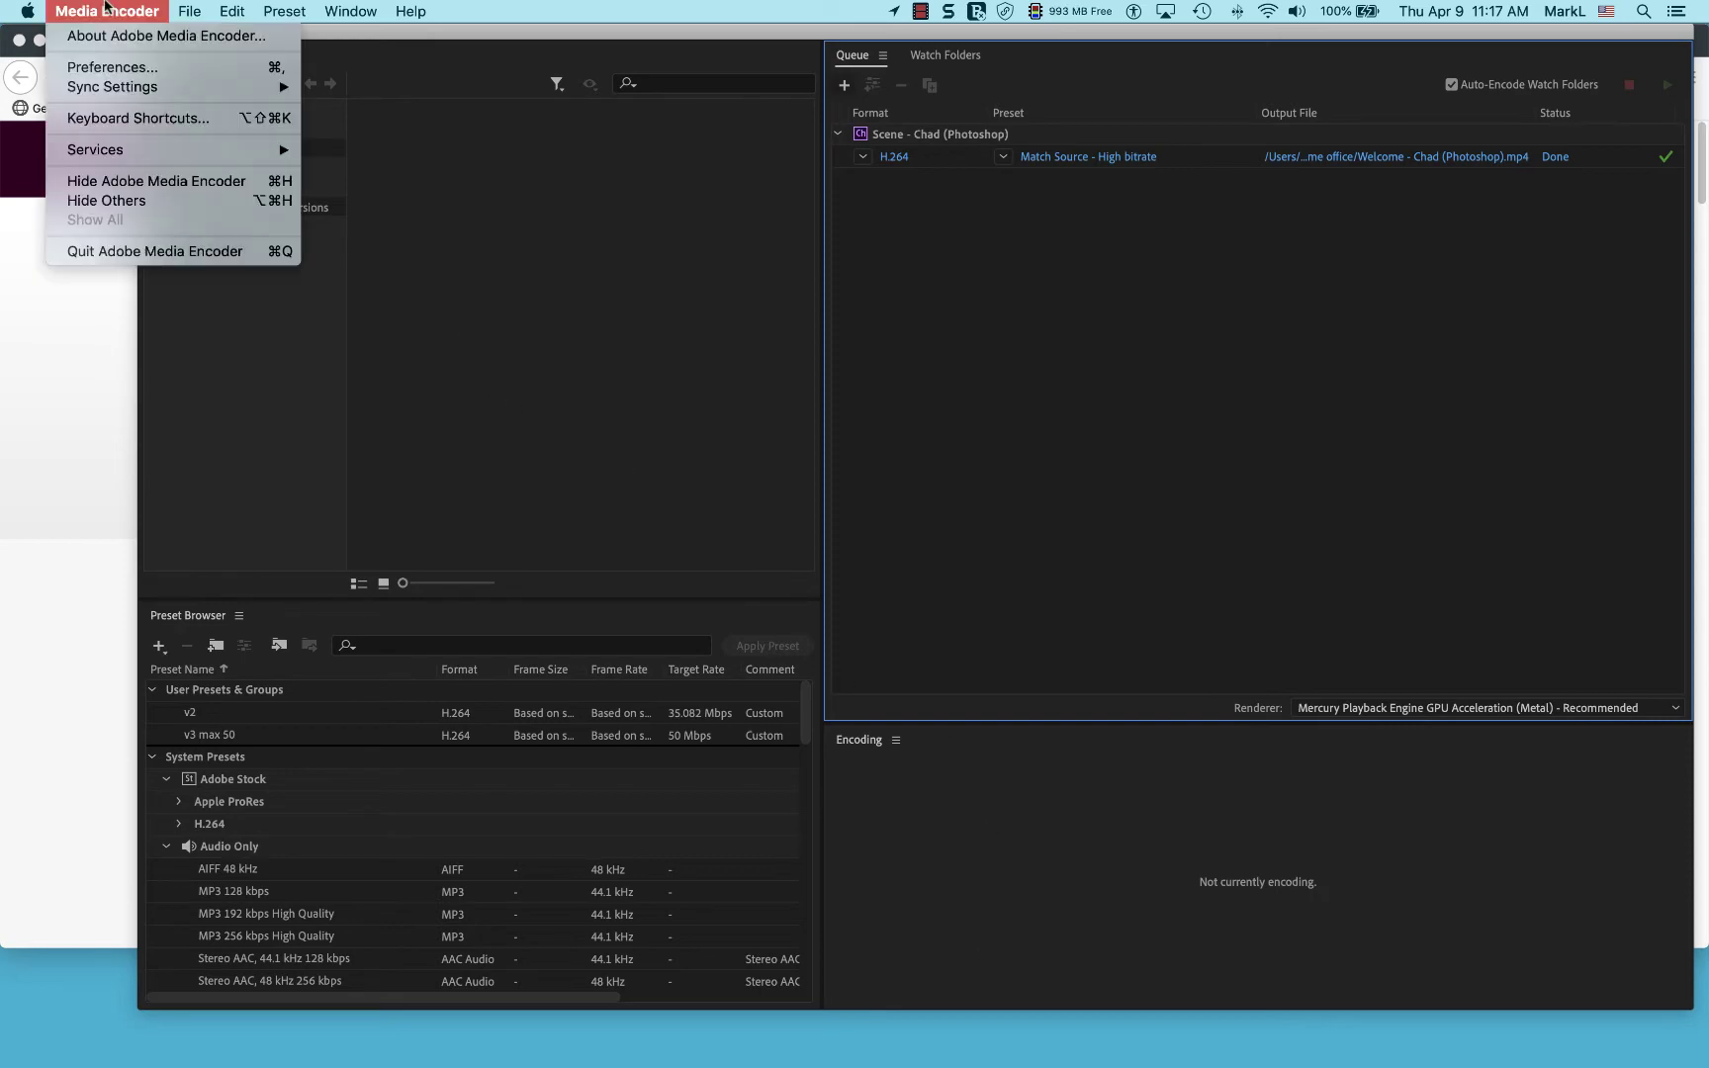
left_click(153, 251)
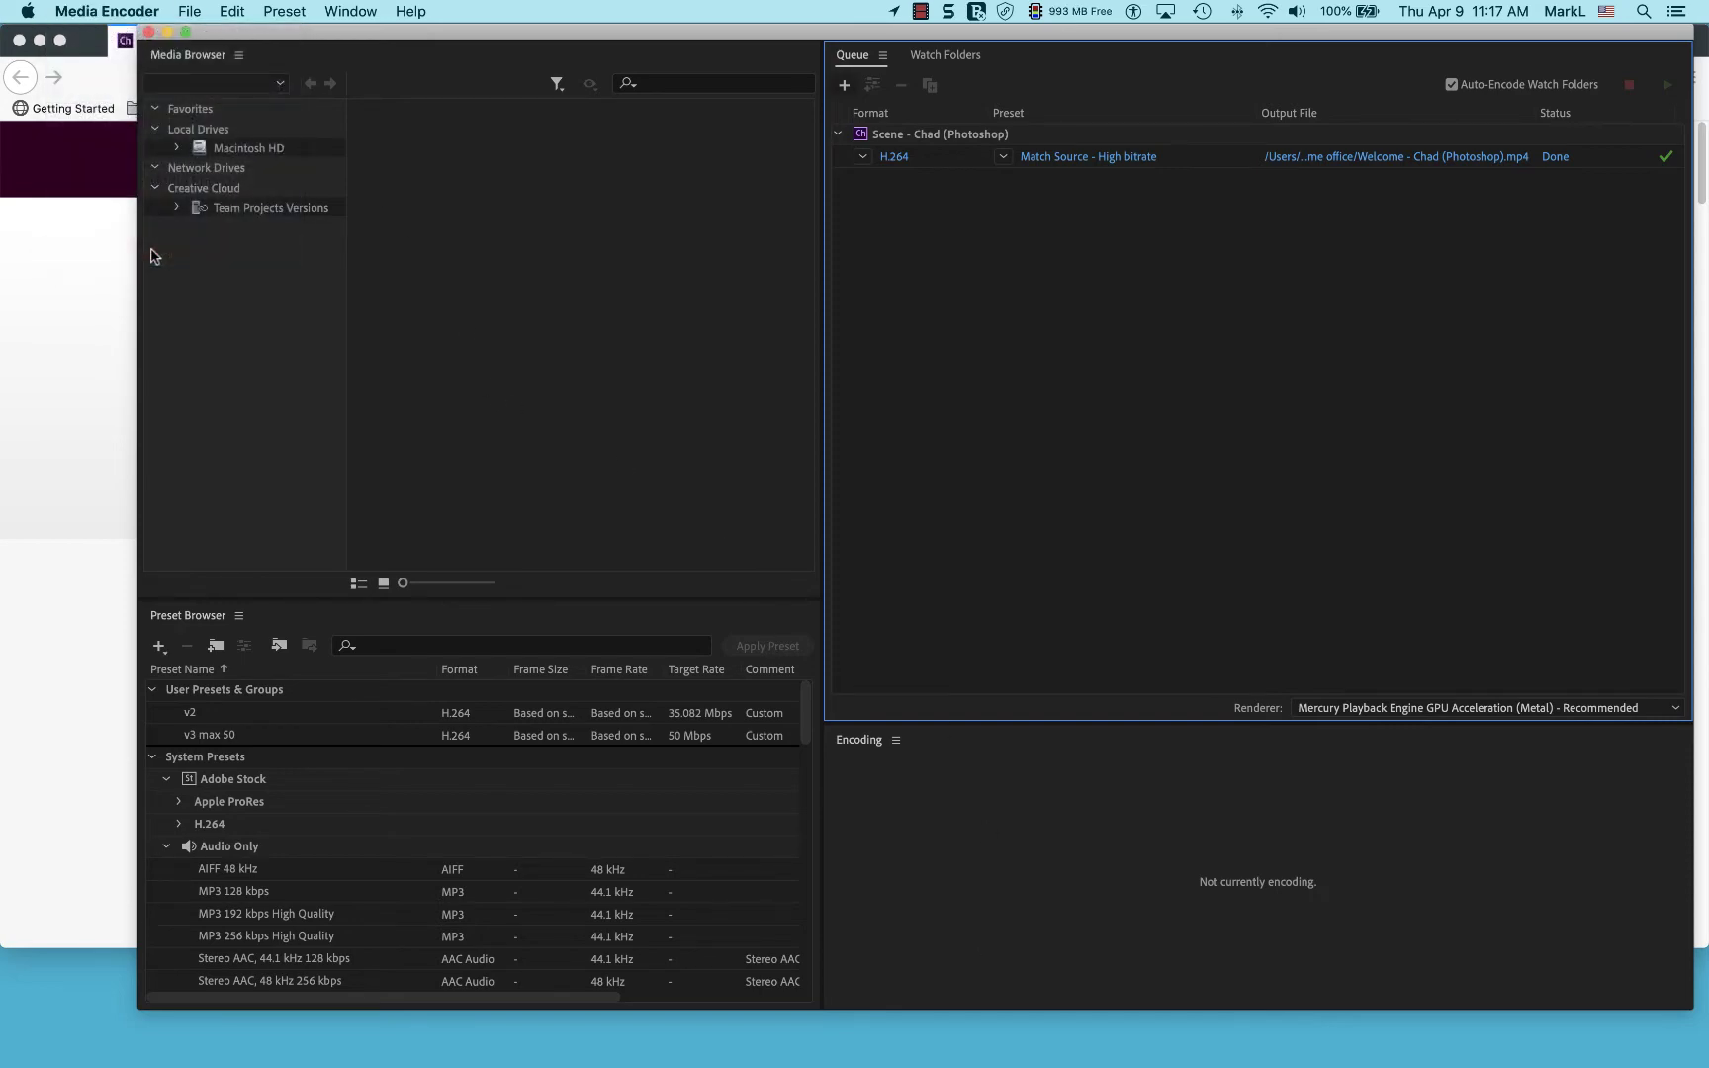
left_click(39, 41)
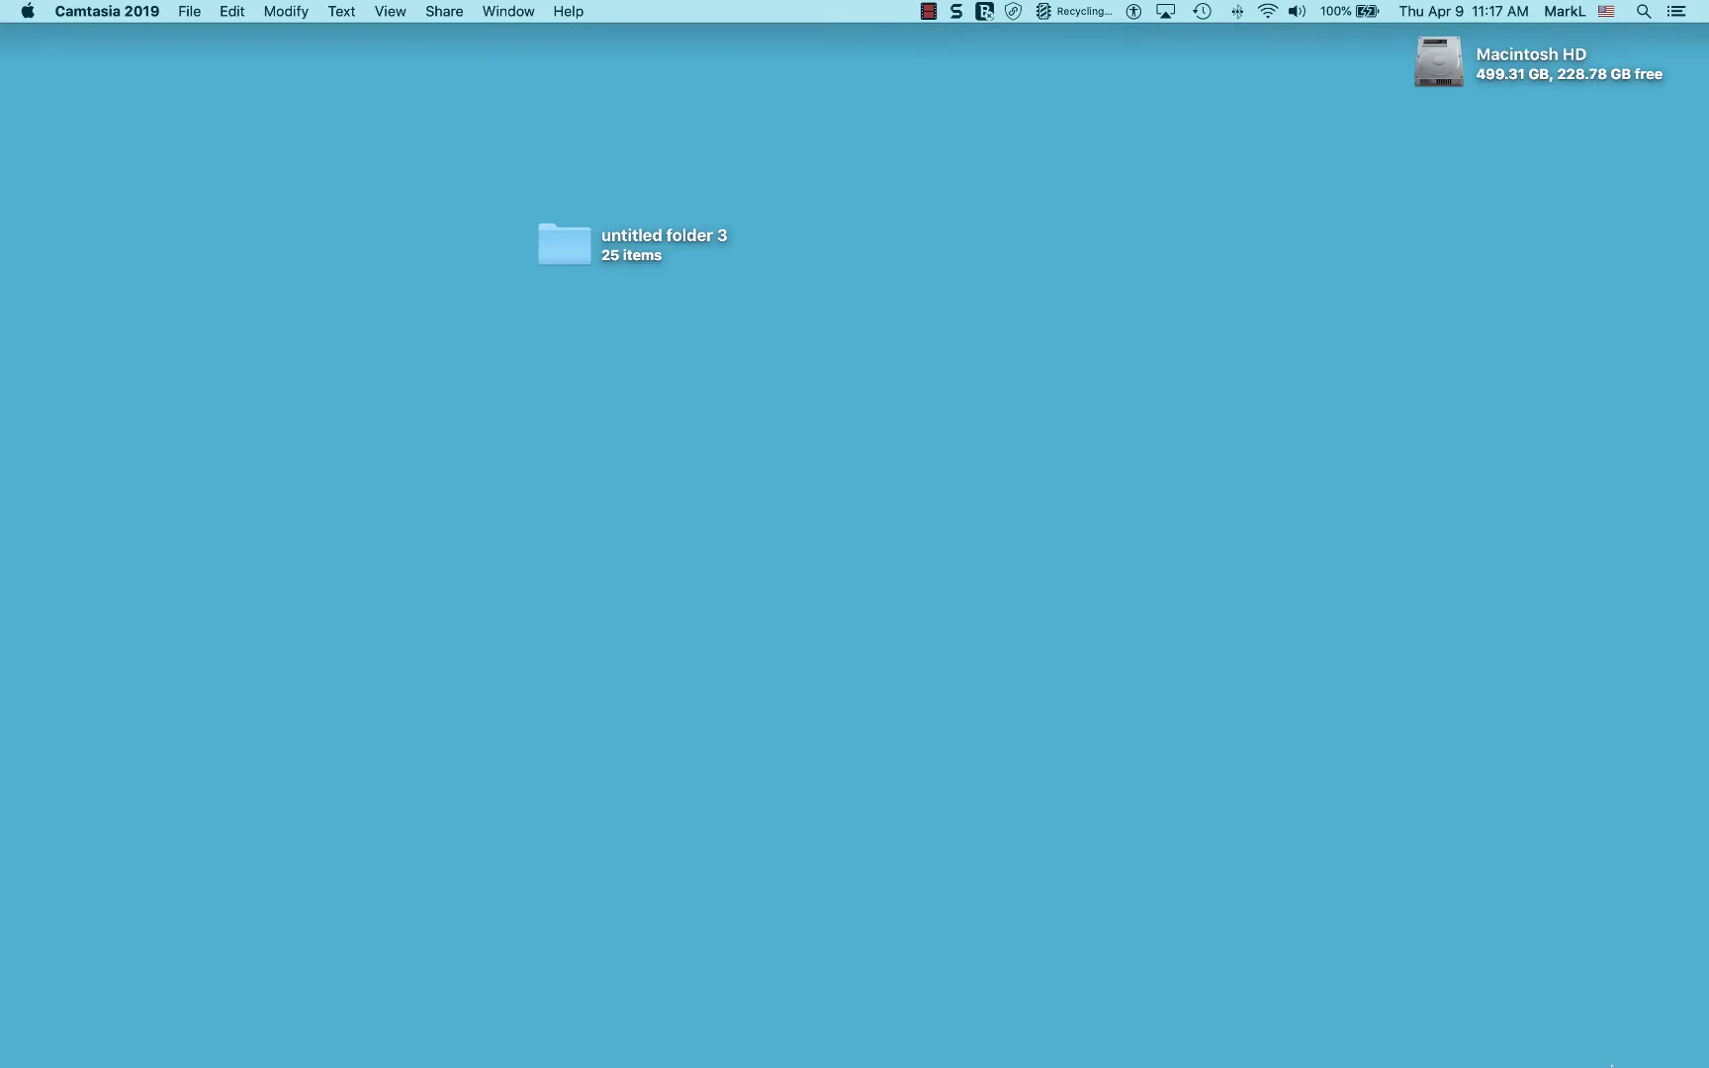
Bring Character Animator to the front and check its File menu before quitting.
mouse_move(1635, 1060)
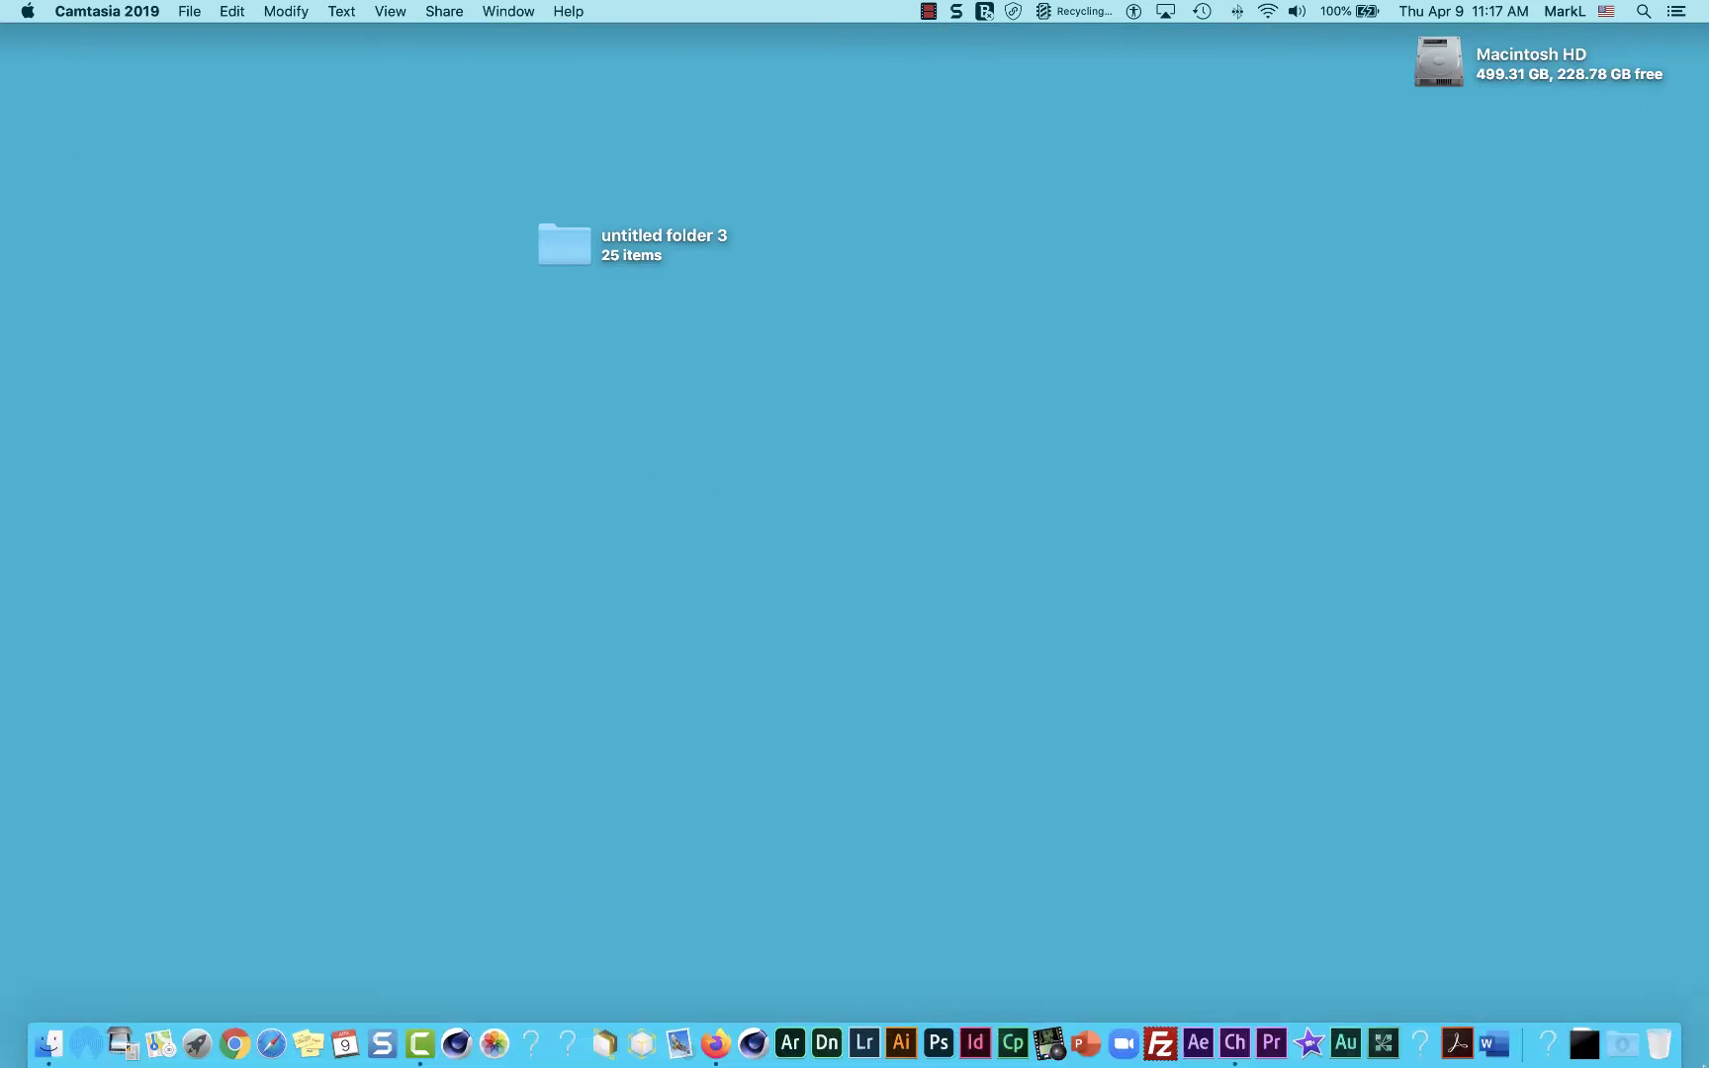
left_click(1246, 1060)
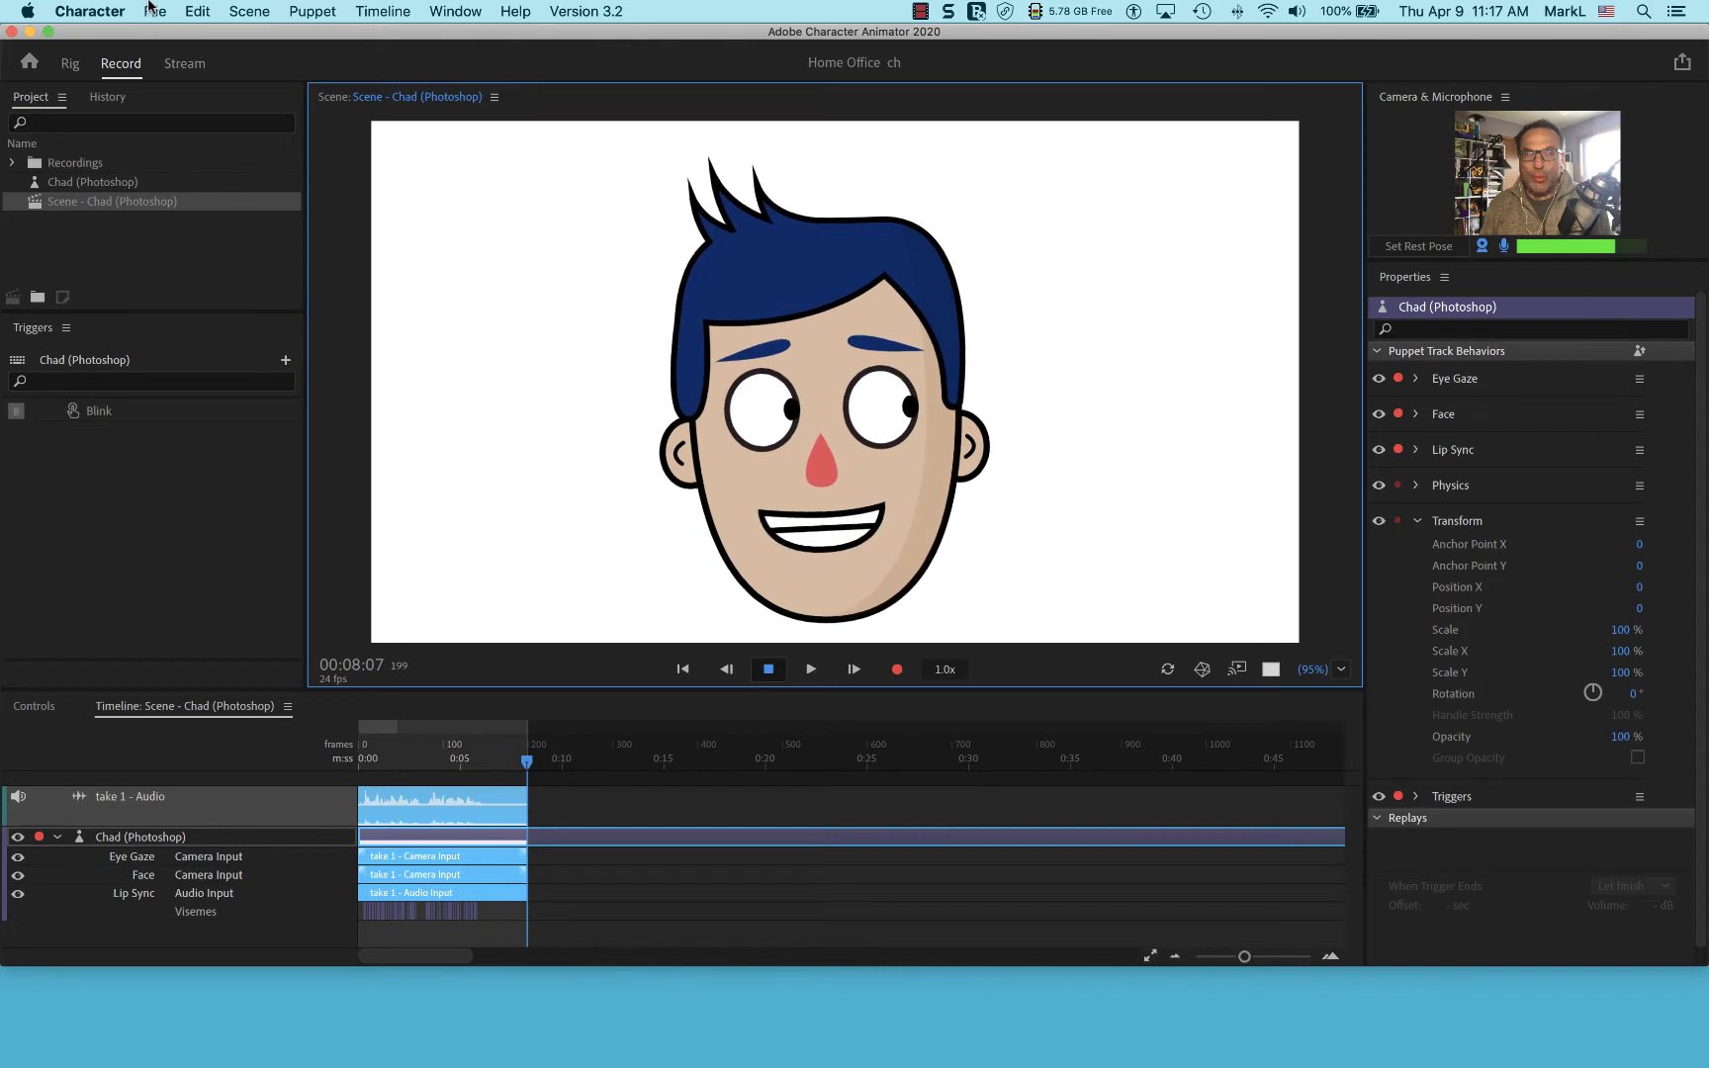
left_click(158, 11)
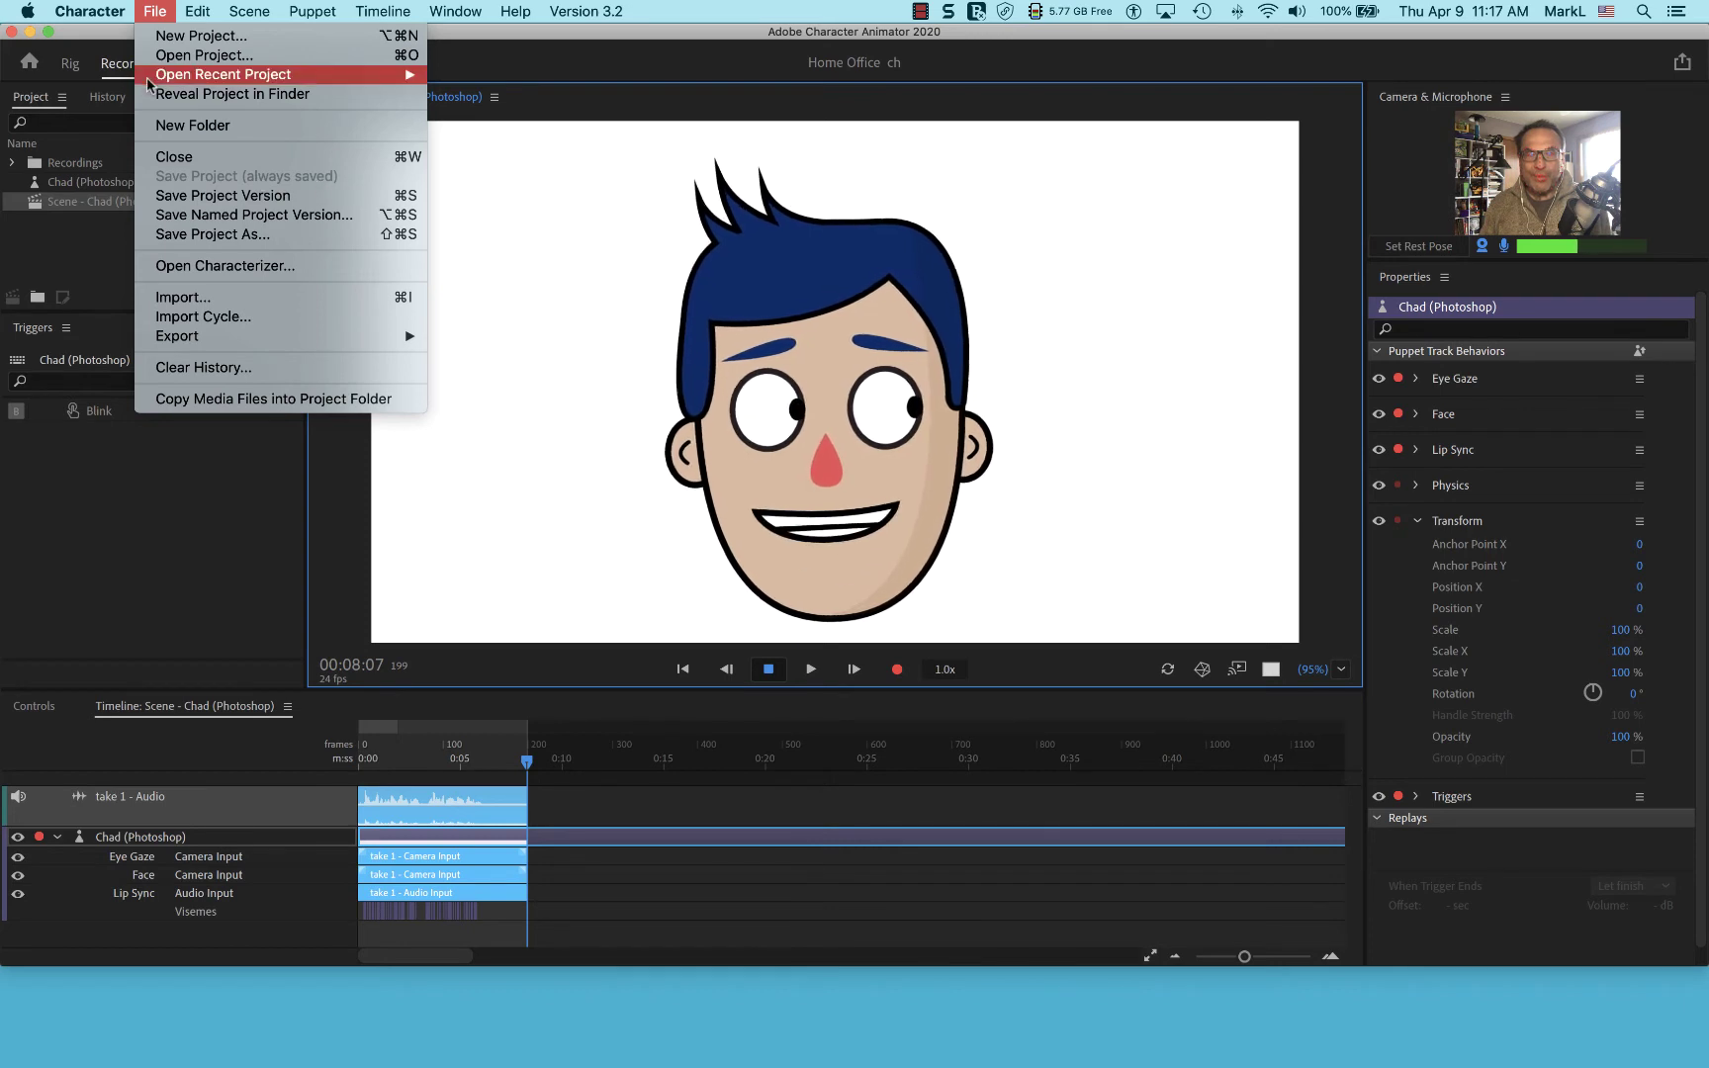
mouse_move(89, 11)
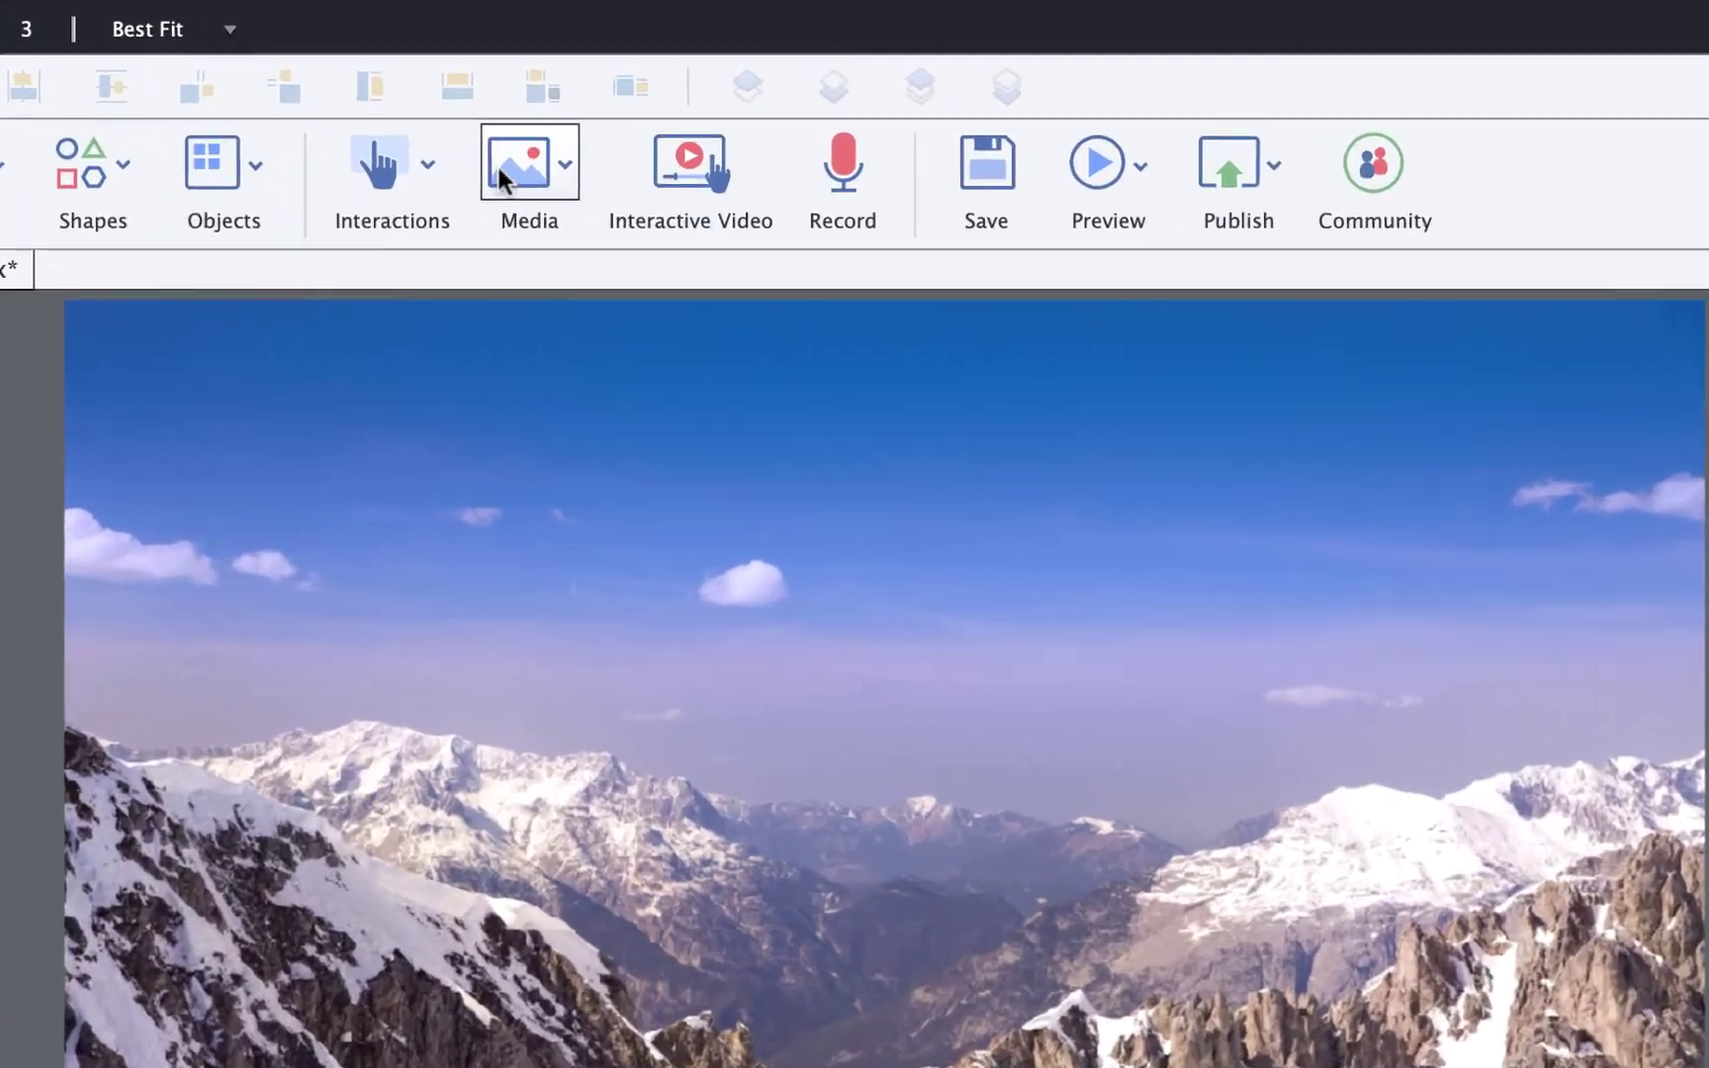
Insert Welcome - Chad (Photoshop).mp4 from WIP LOCAL > Home office onto slide 1.
left_click(571, 124)
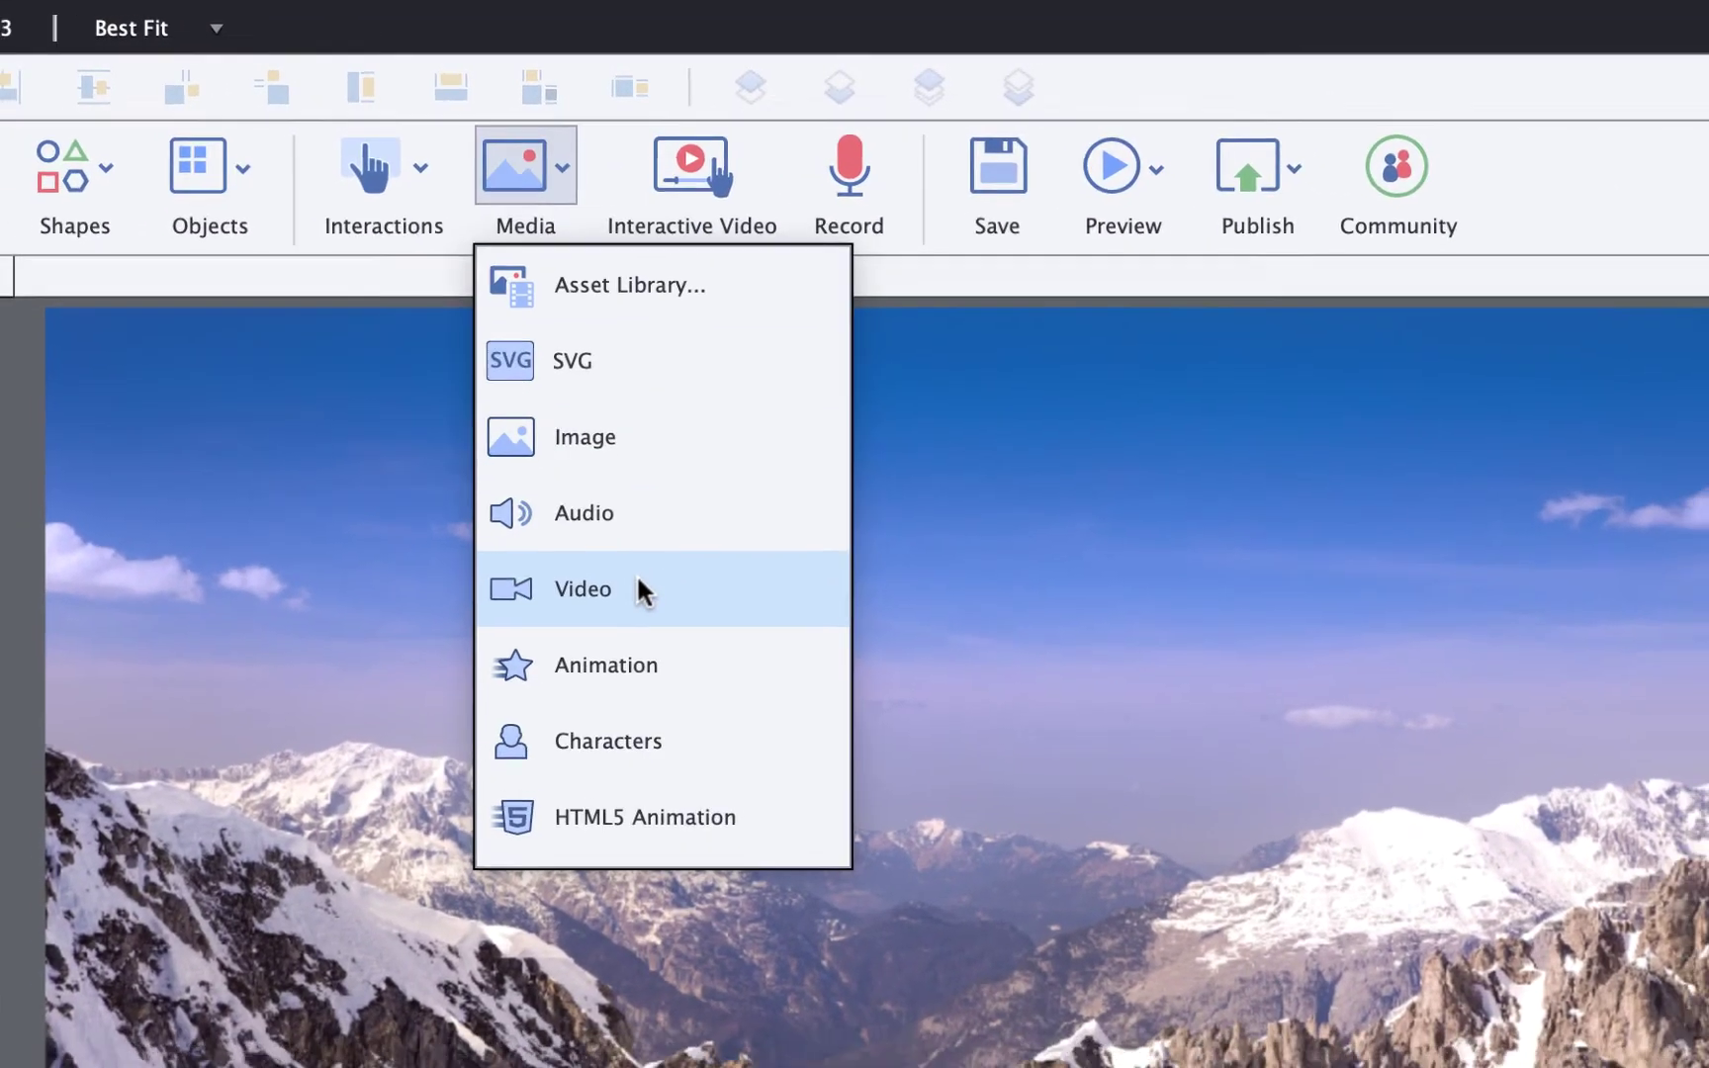
left_click(638, 609)
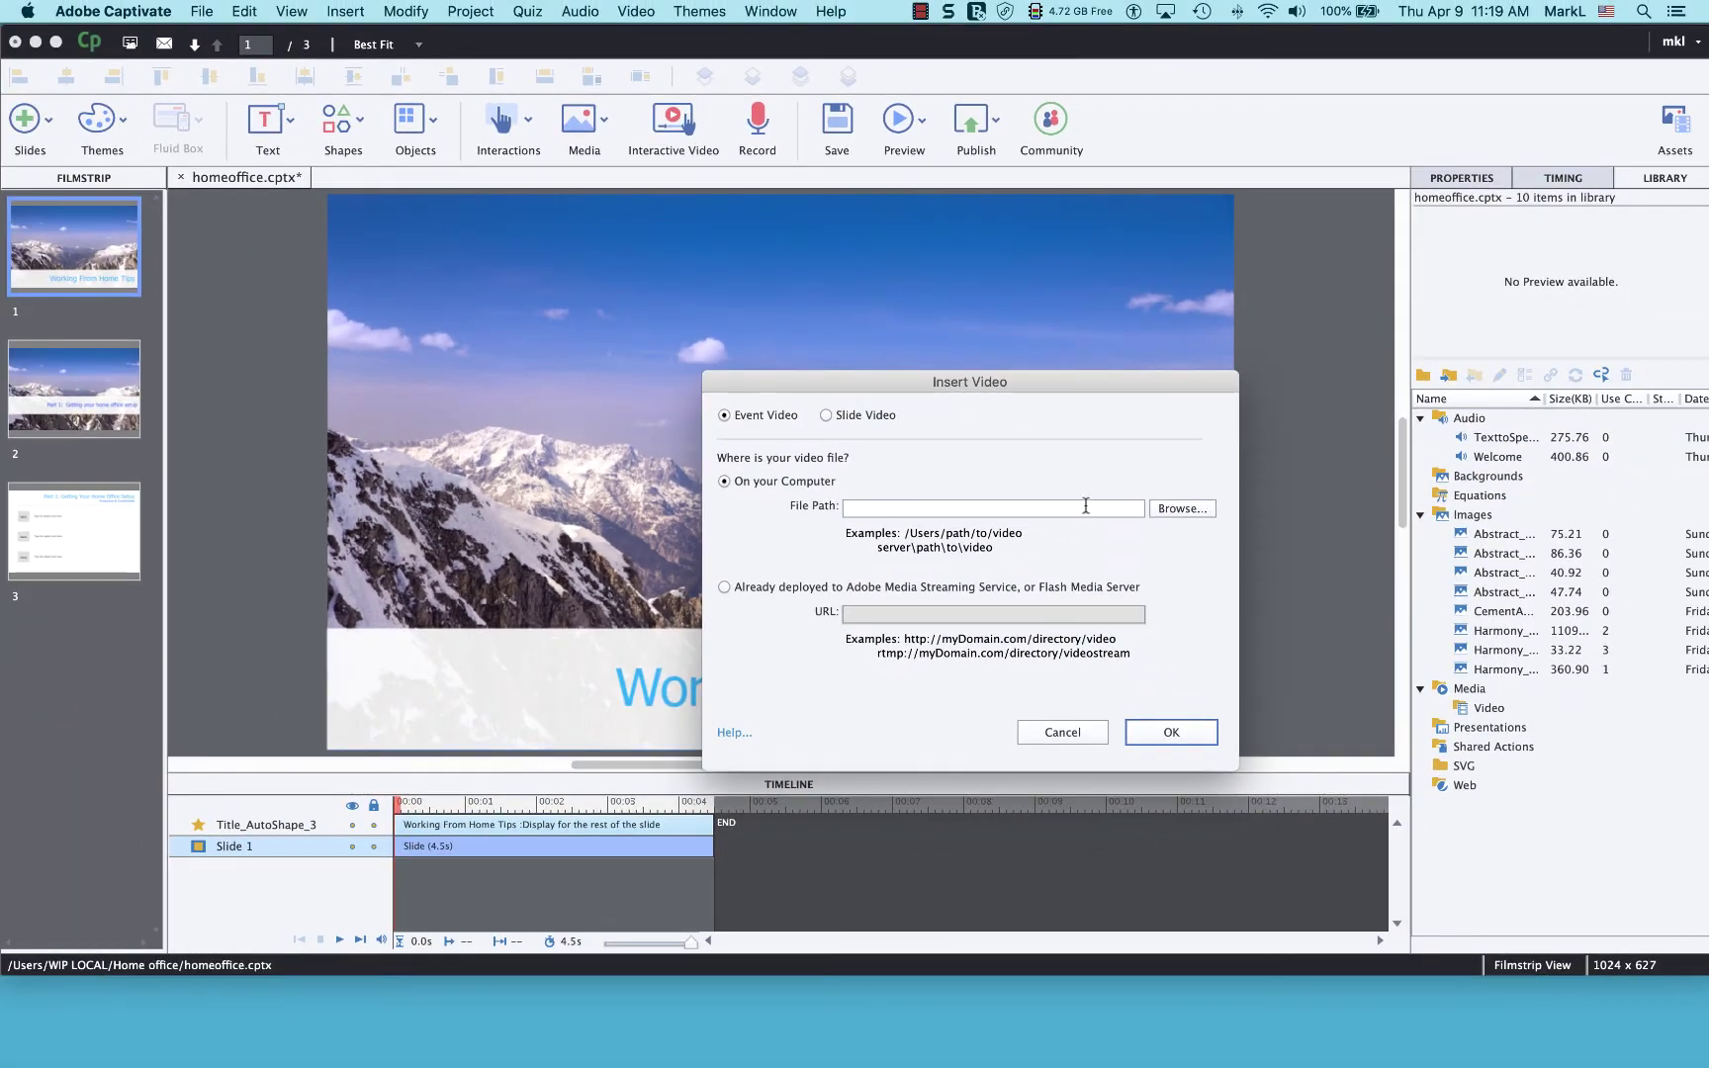
left_click(1180, 509)
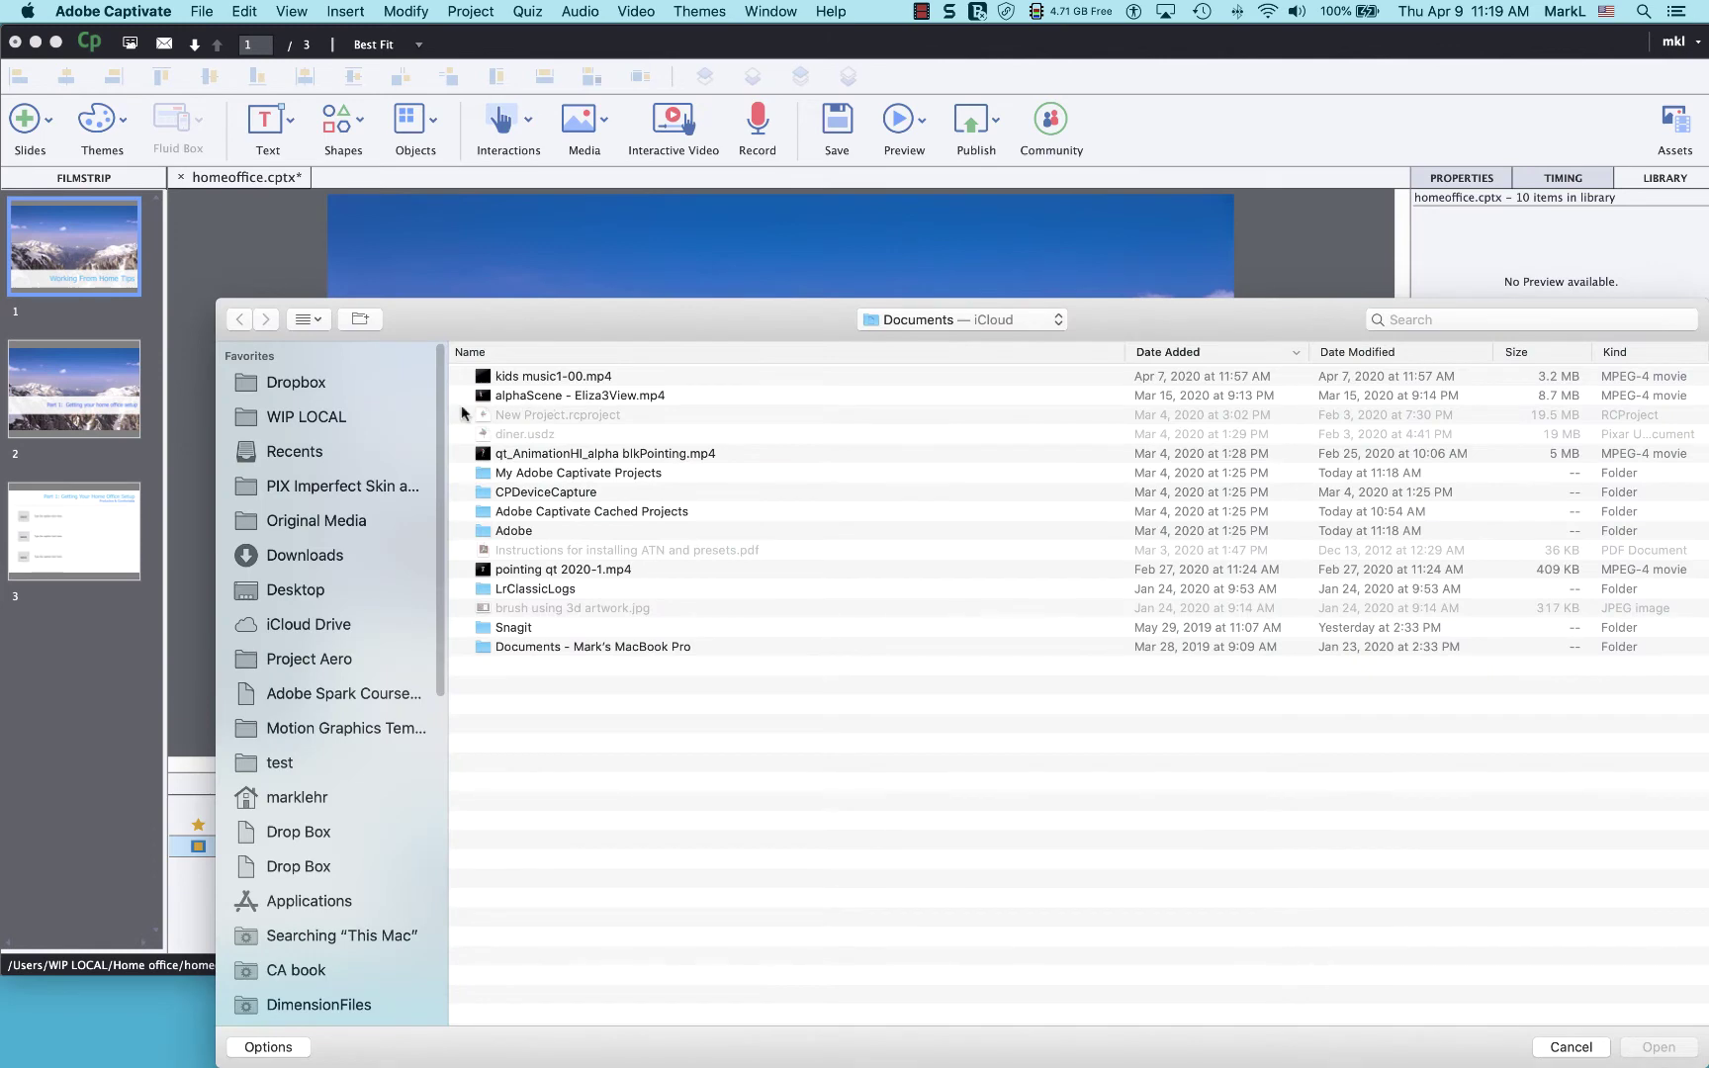
left_click(311, 423)
double_click(489, 379)
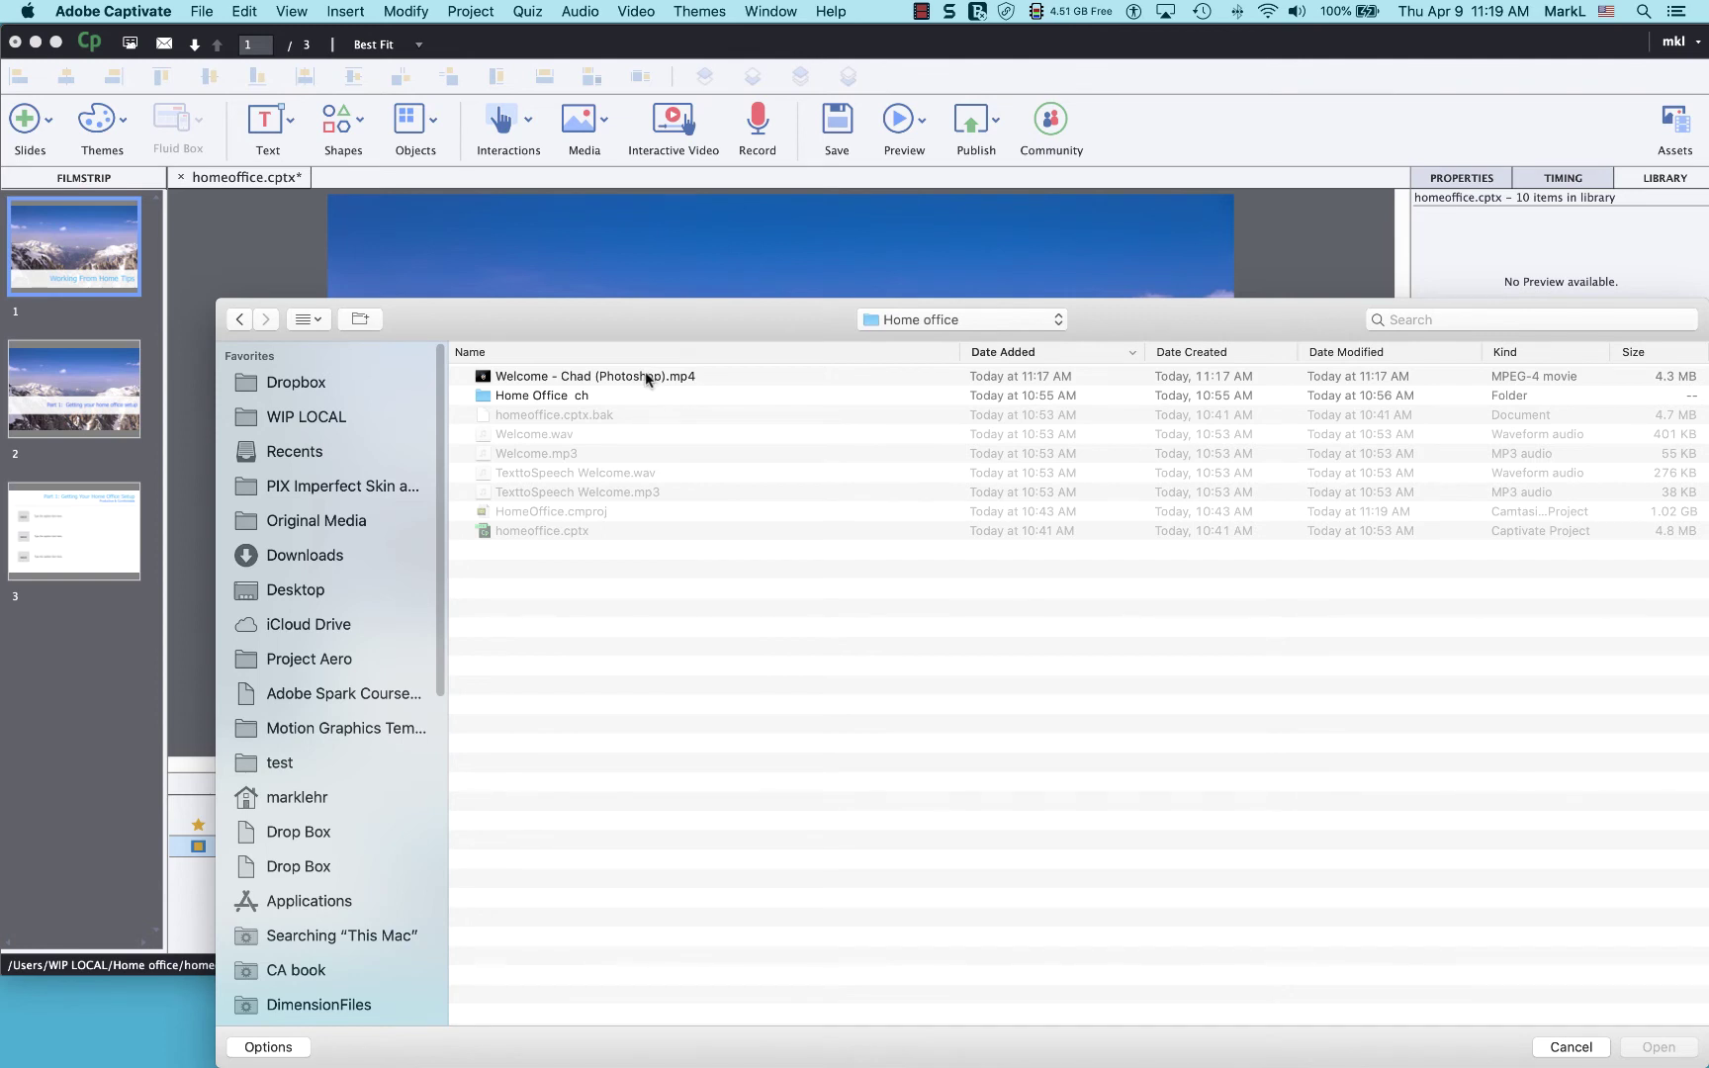
left_click(645, 376)
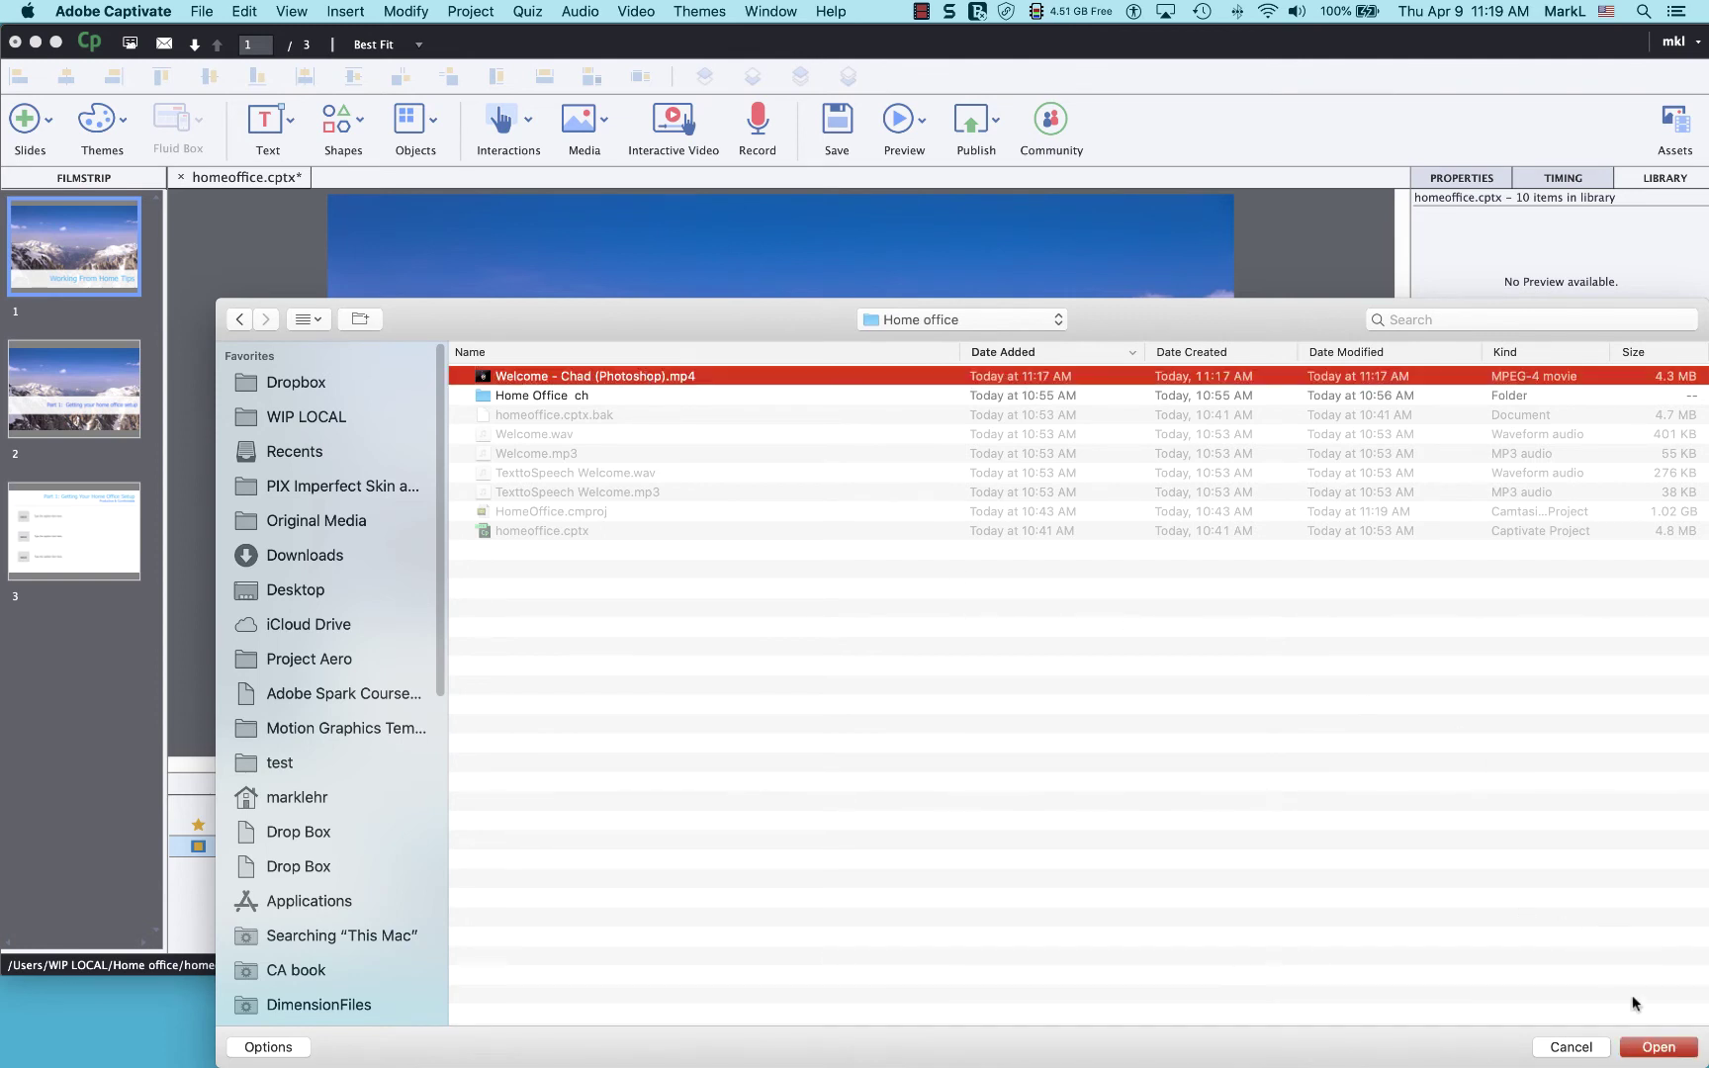
left_click(1656, 1046)
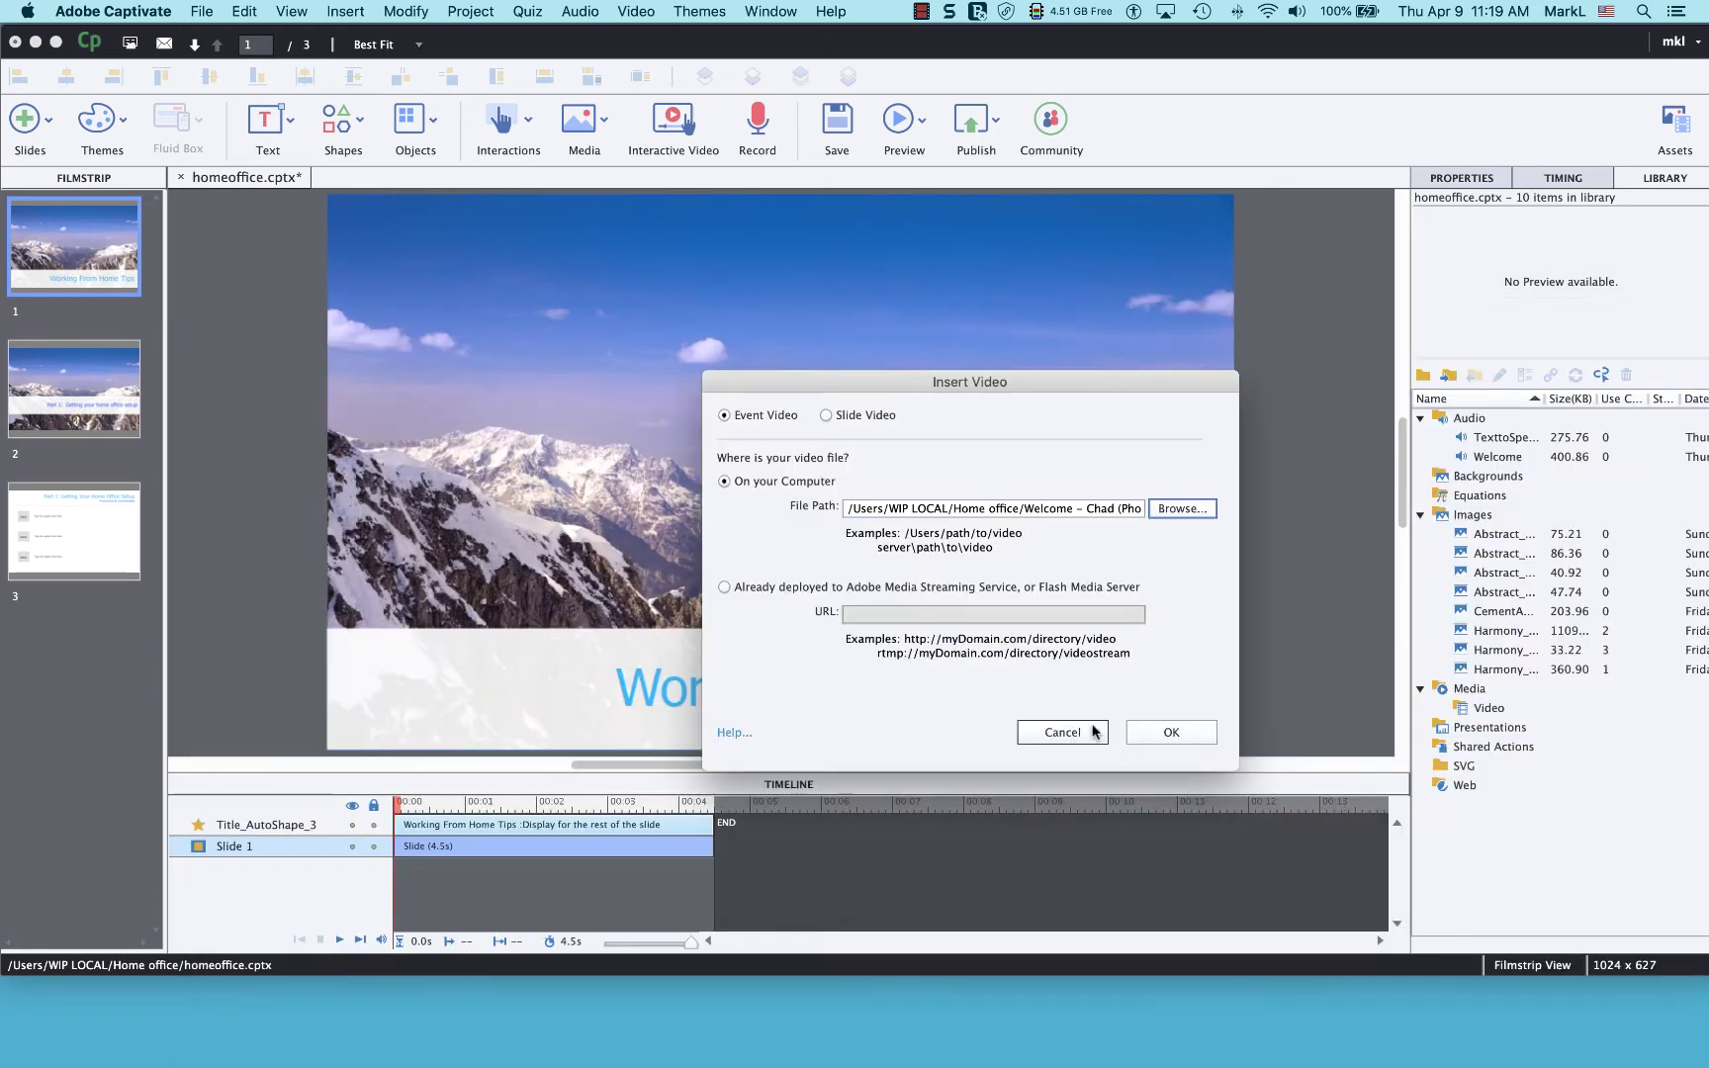
left_click(1148, 740)
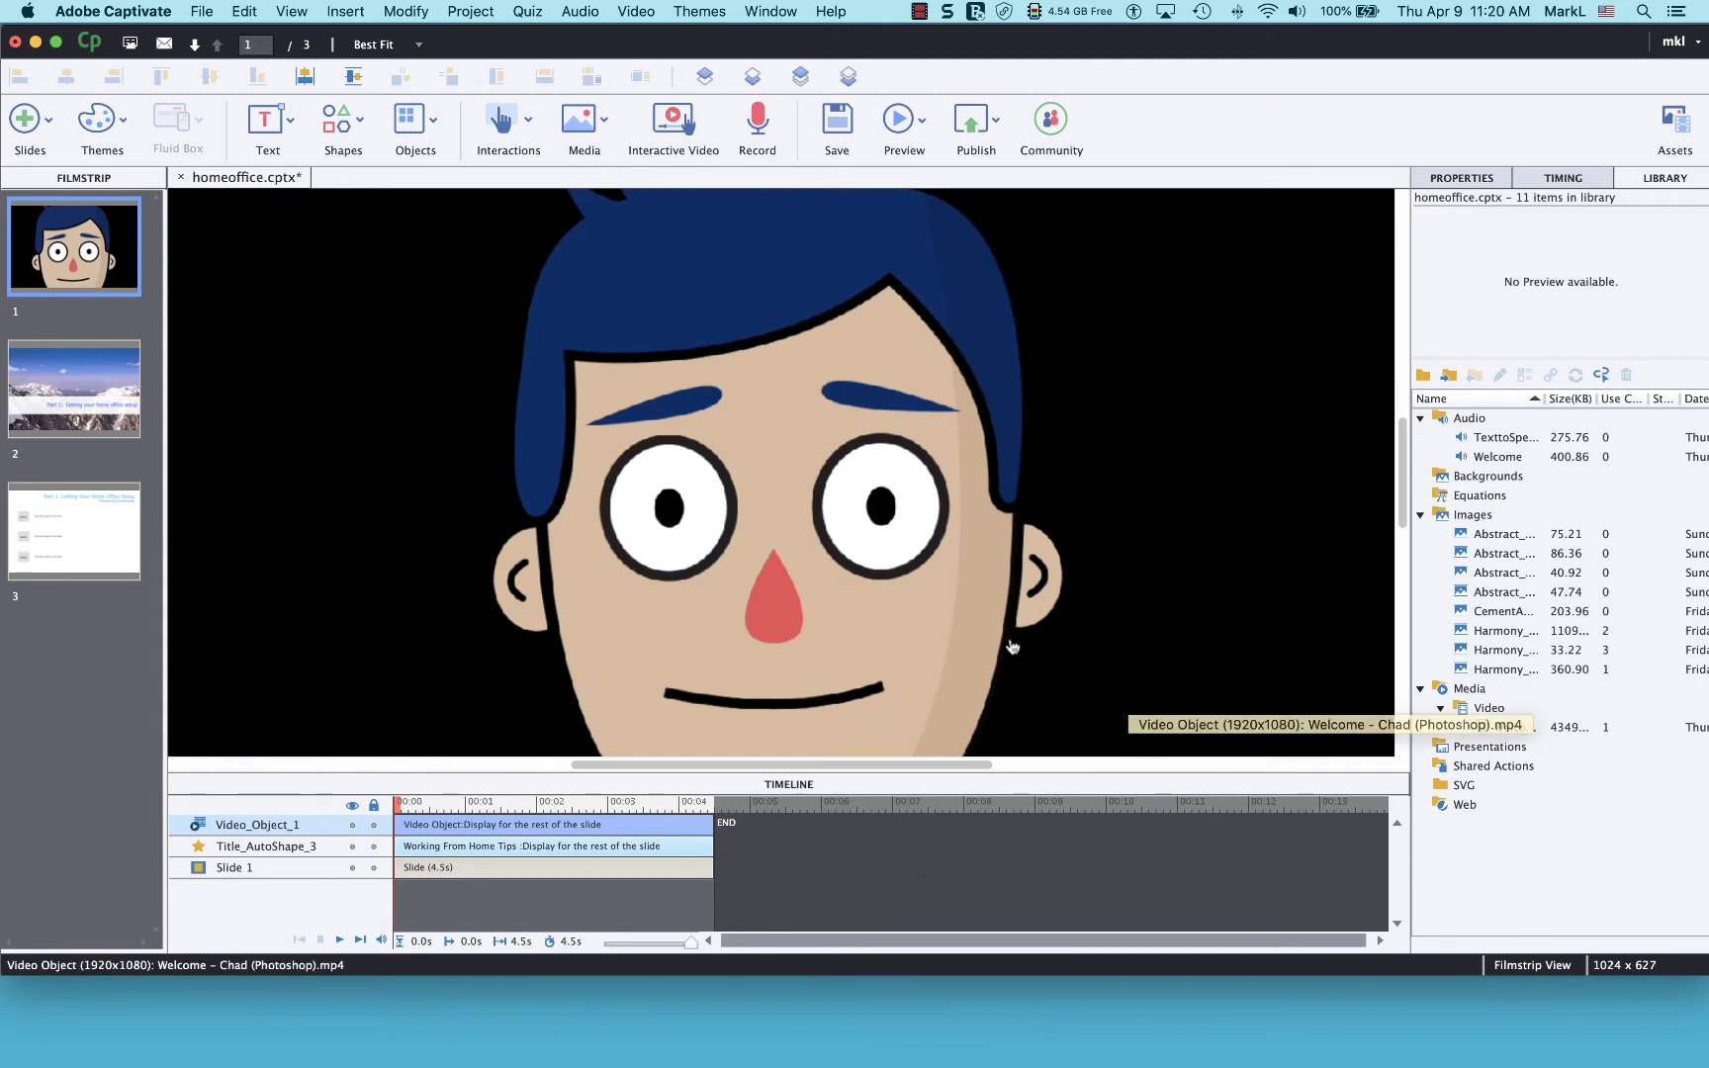
Set the video's Transform position to X 0 and Y 0.
left_click(869, 548)
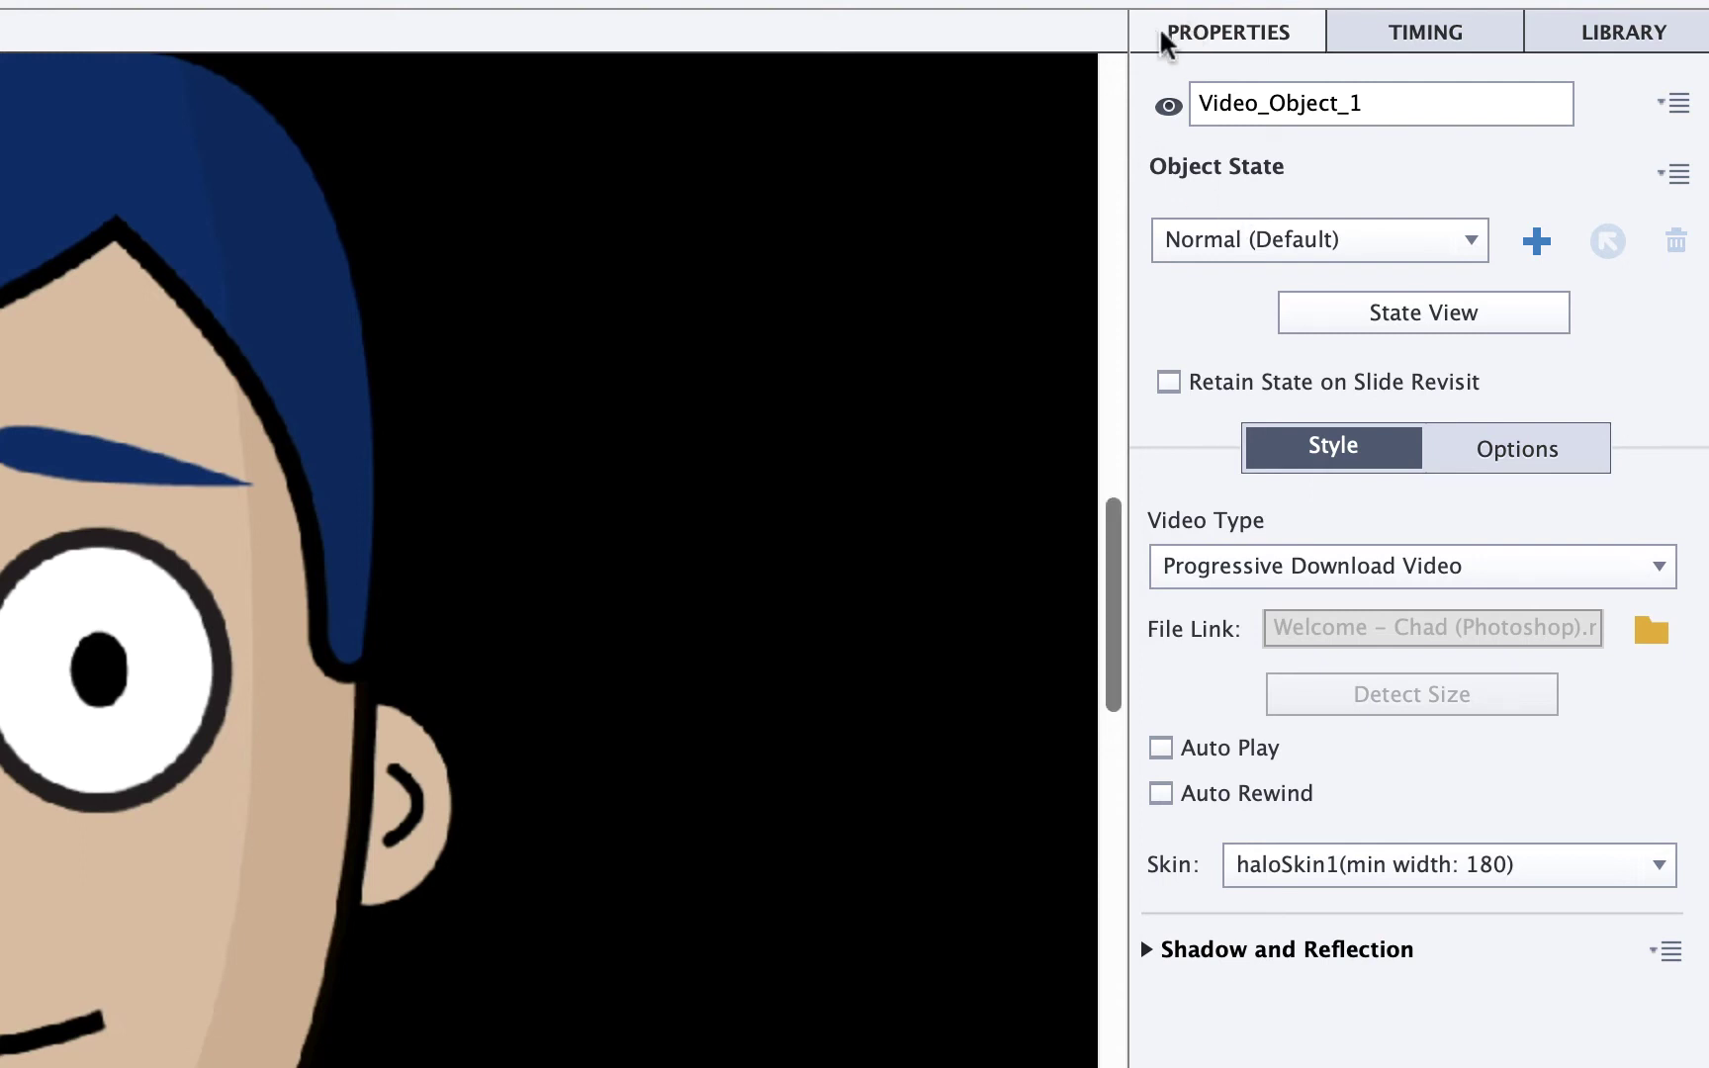
left_click(1503, 447)
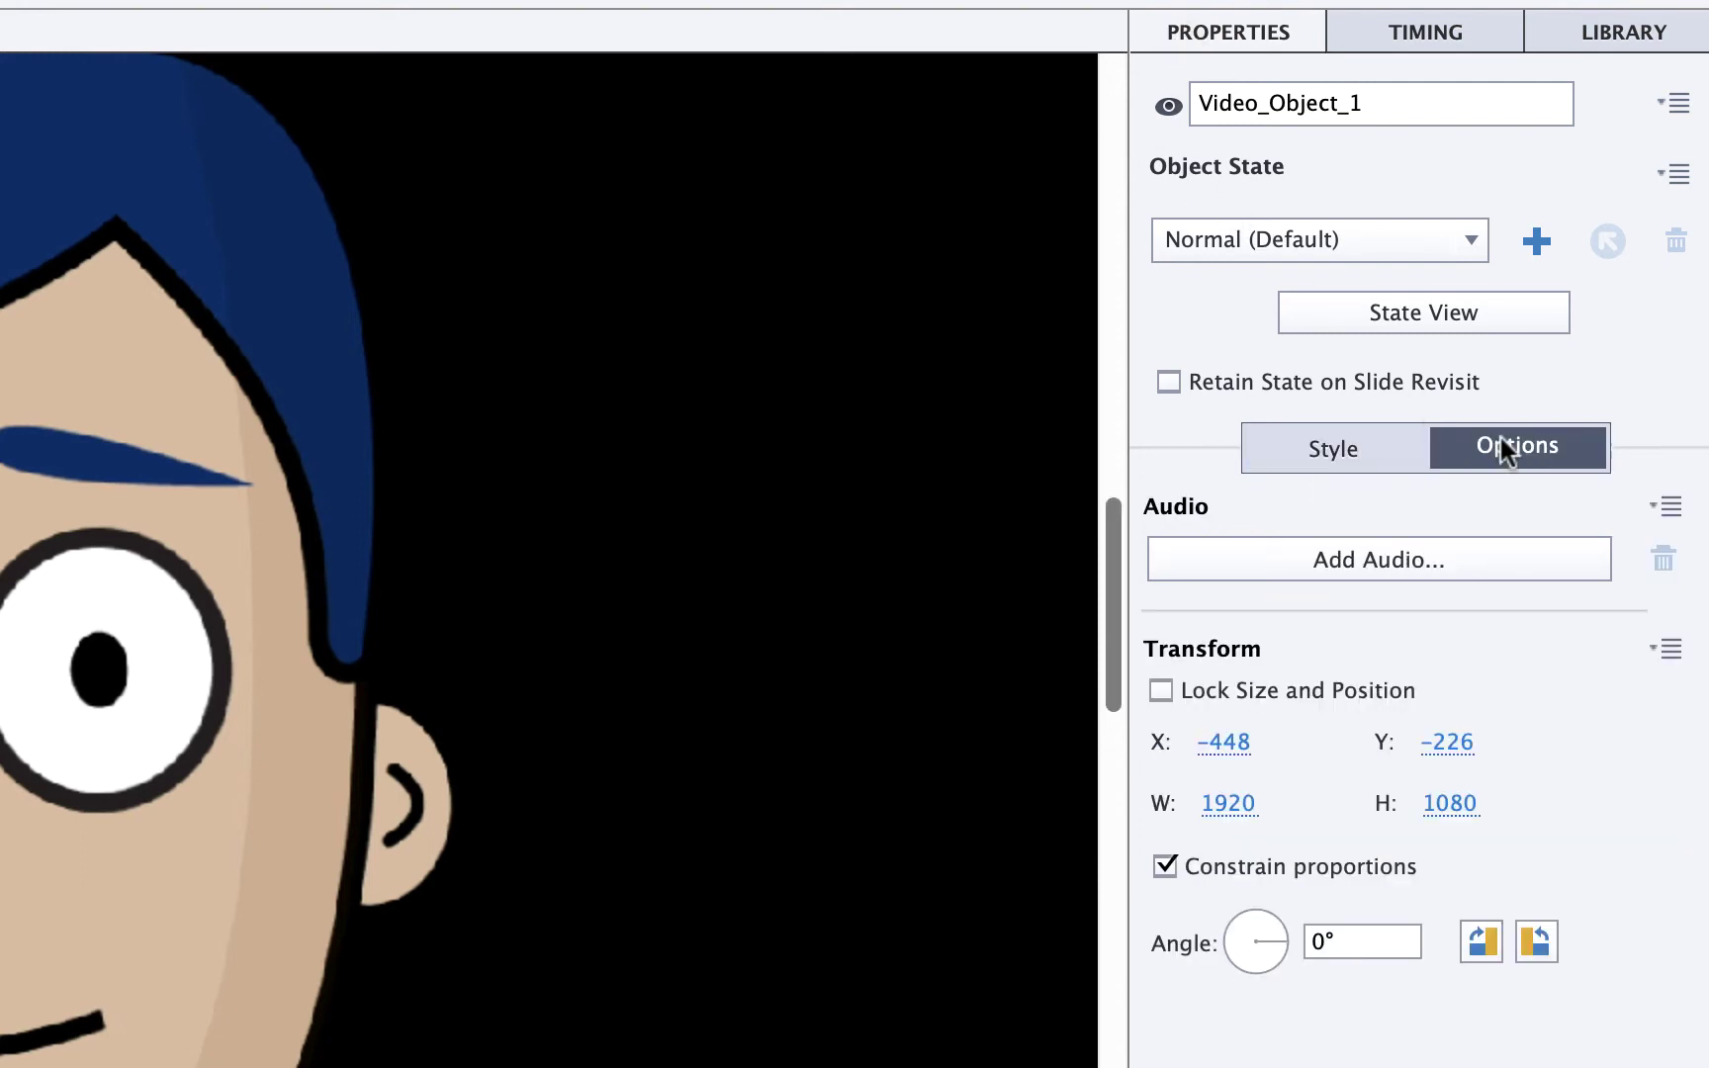
left_click(1218, 747)
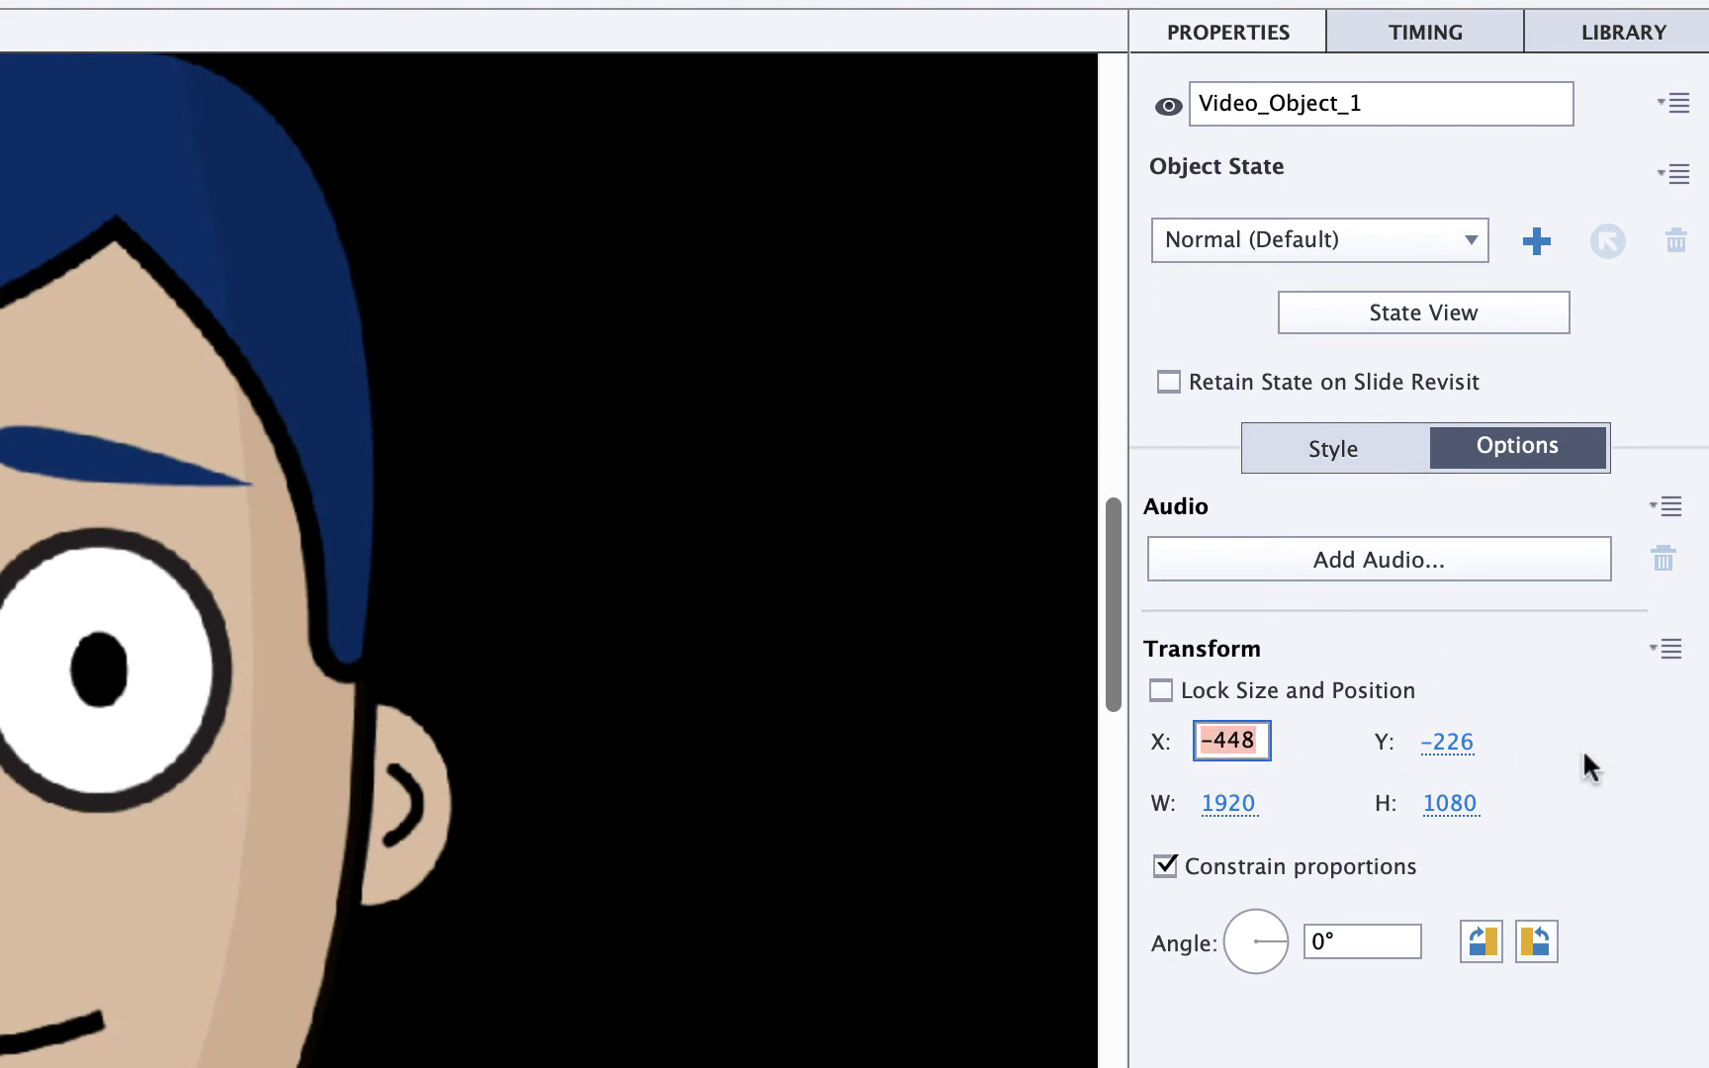
type("0")
left_click(1452, 742)
type("0")
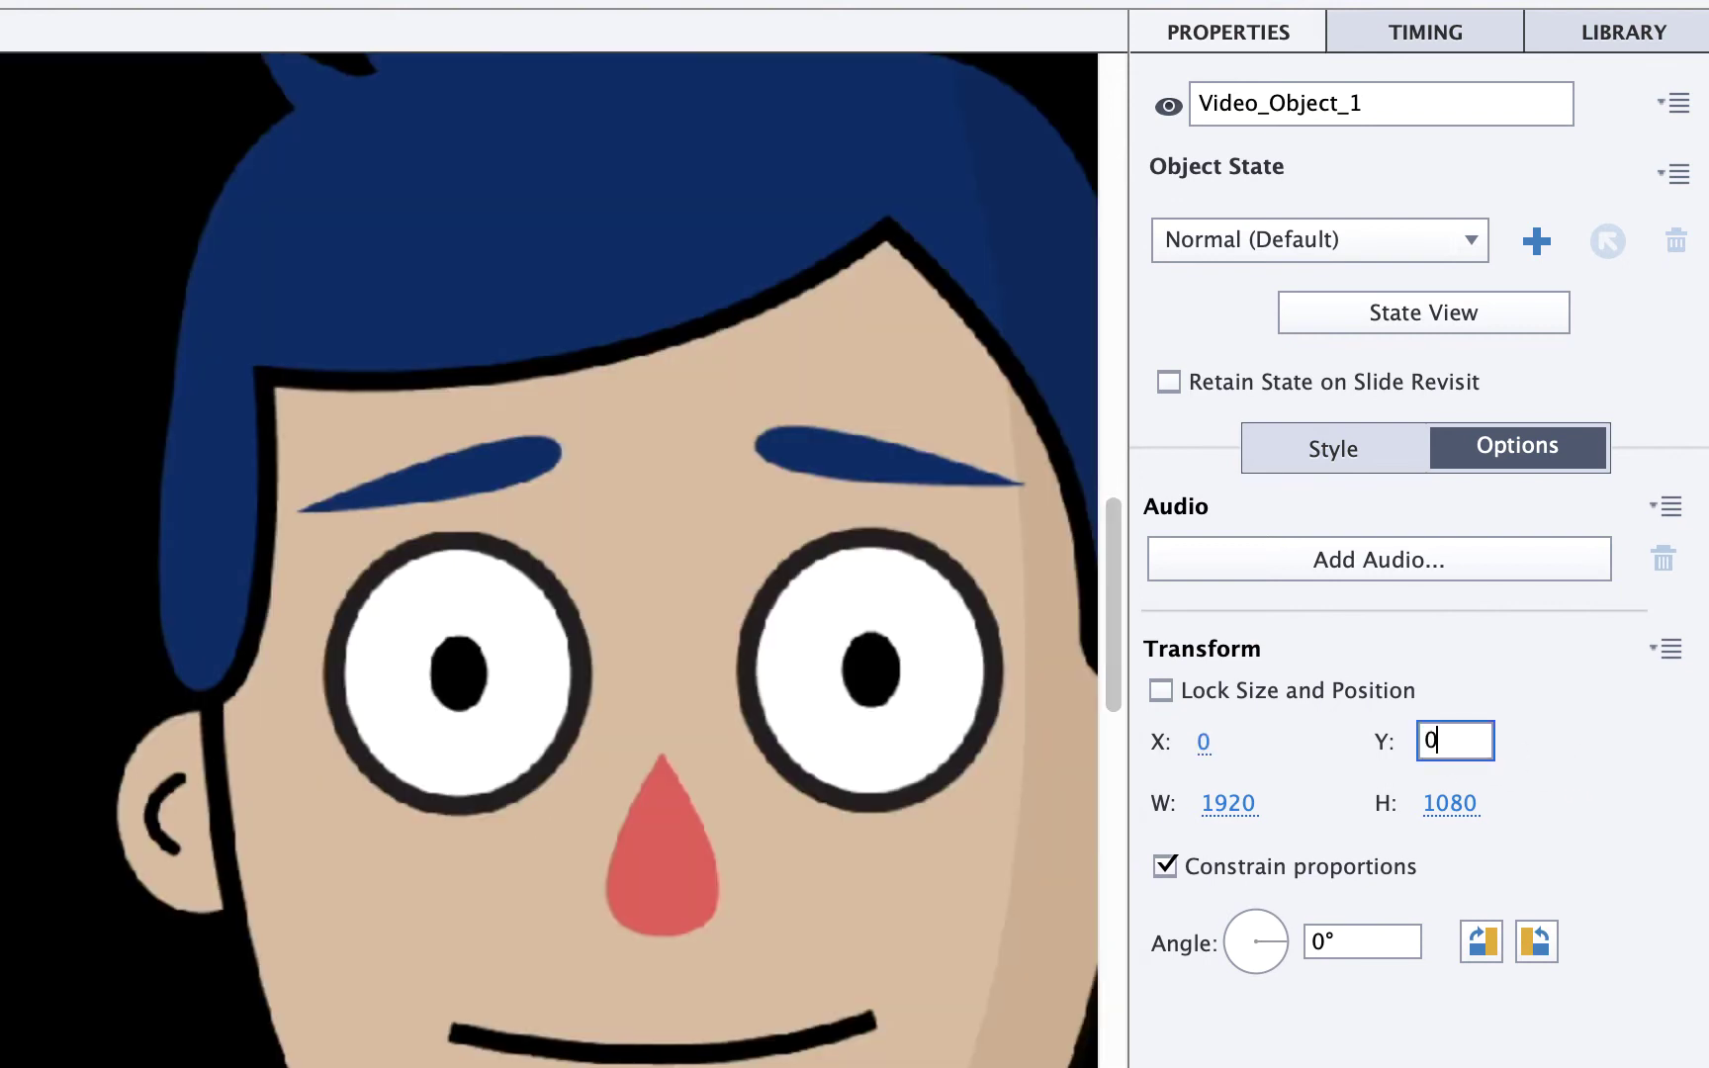
key("Tab")
Resize the video to 533 × 300 and drag it to X 27, Y 190.
left_click(1449, 803)
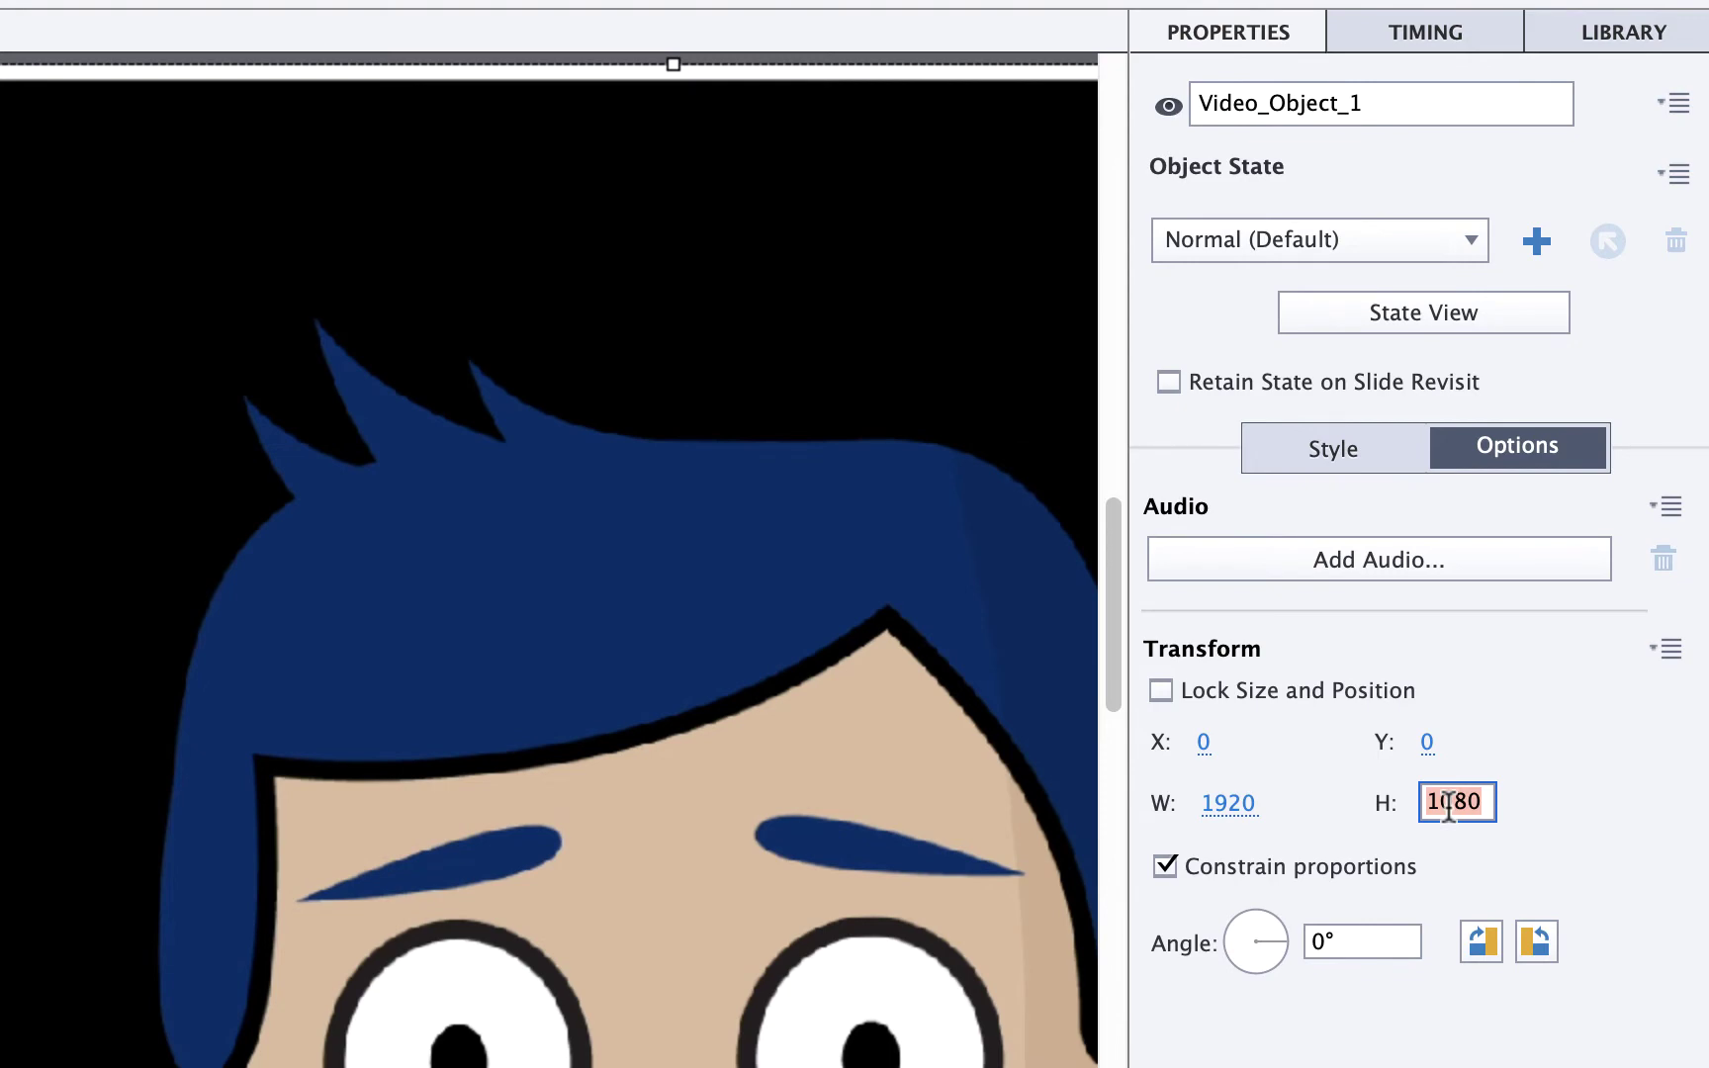
type("400")
key("Return")
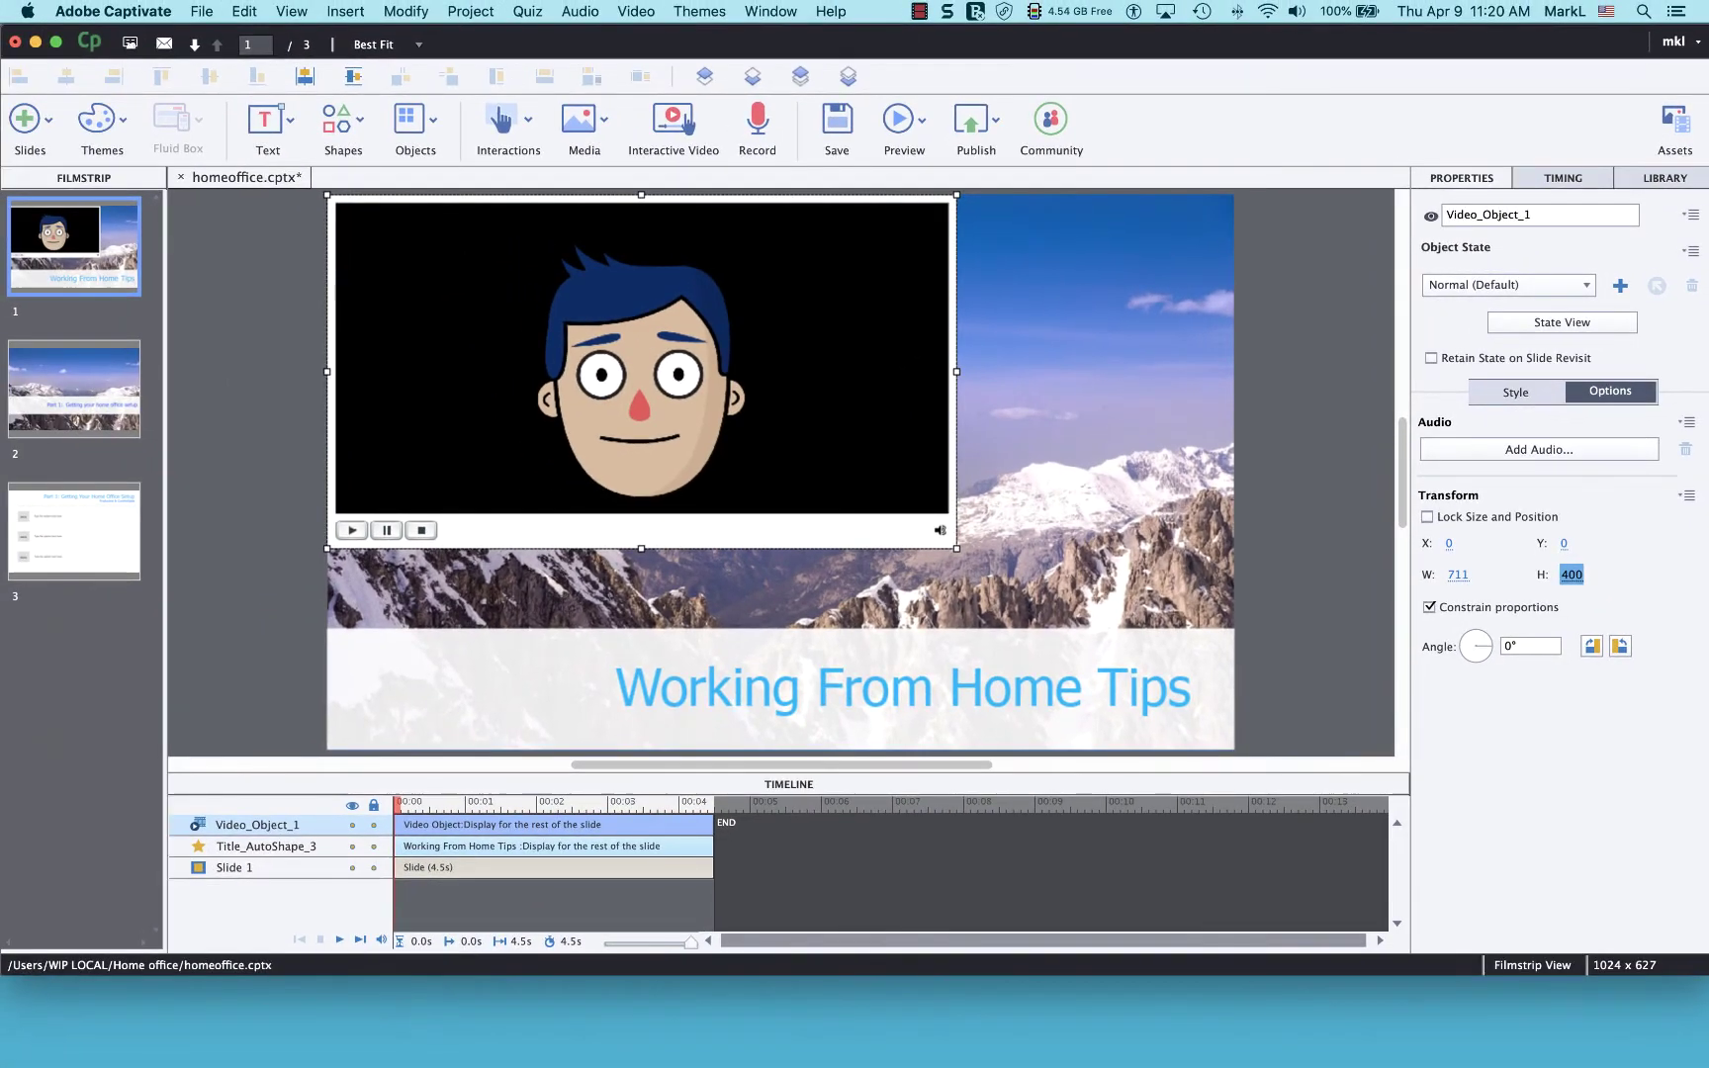
left_click(1572, 574)
type("3")
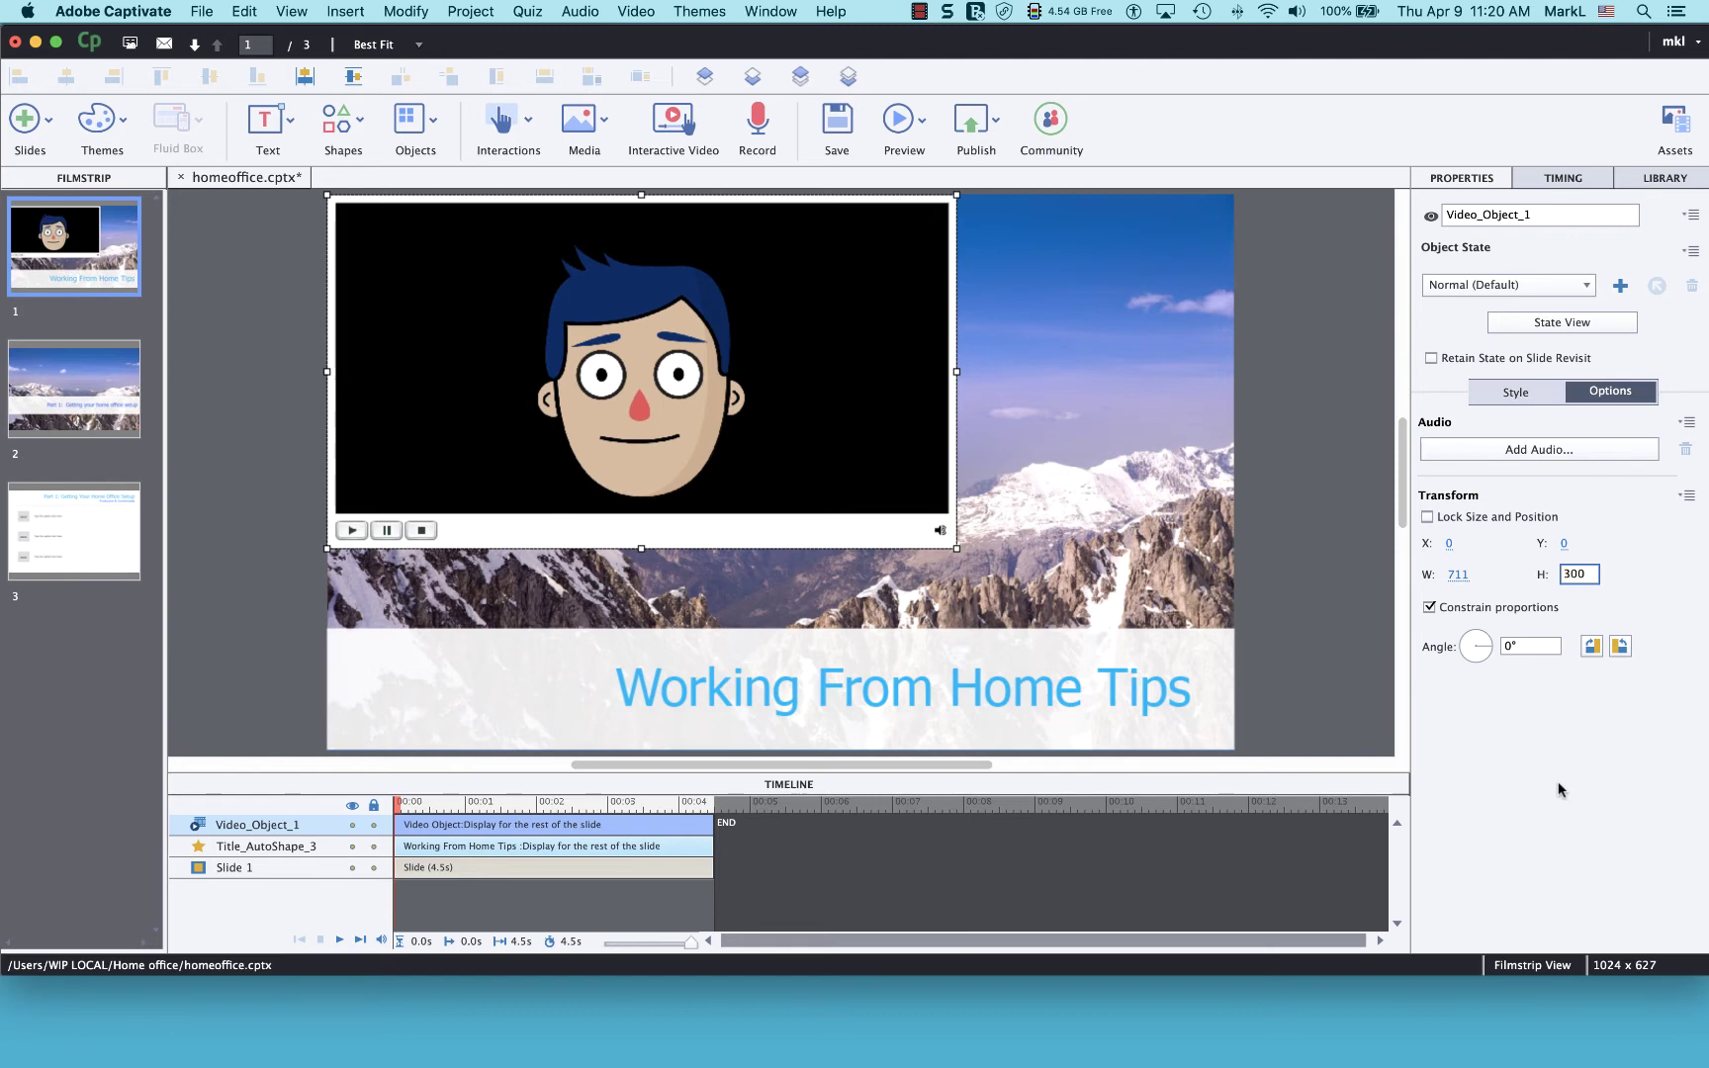
key("Return")
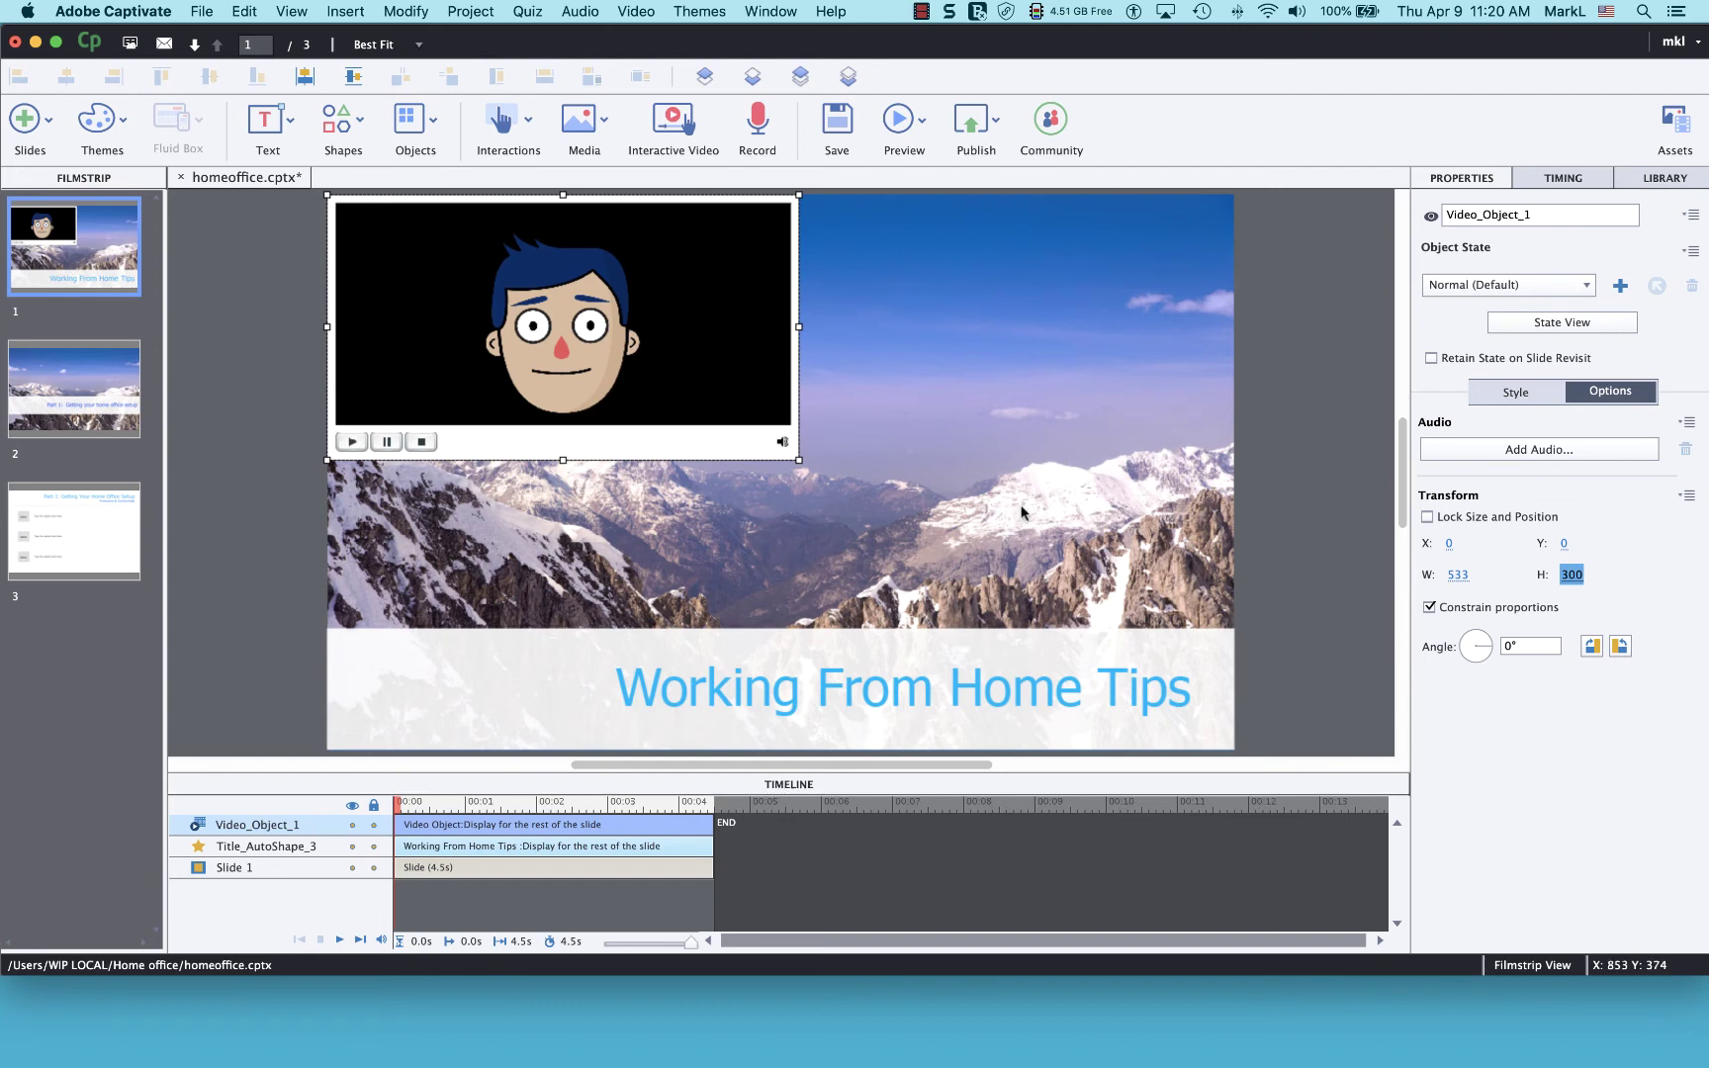
left_click_drag(610, 345, 638, 511)
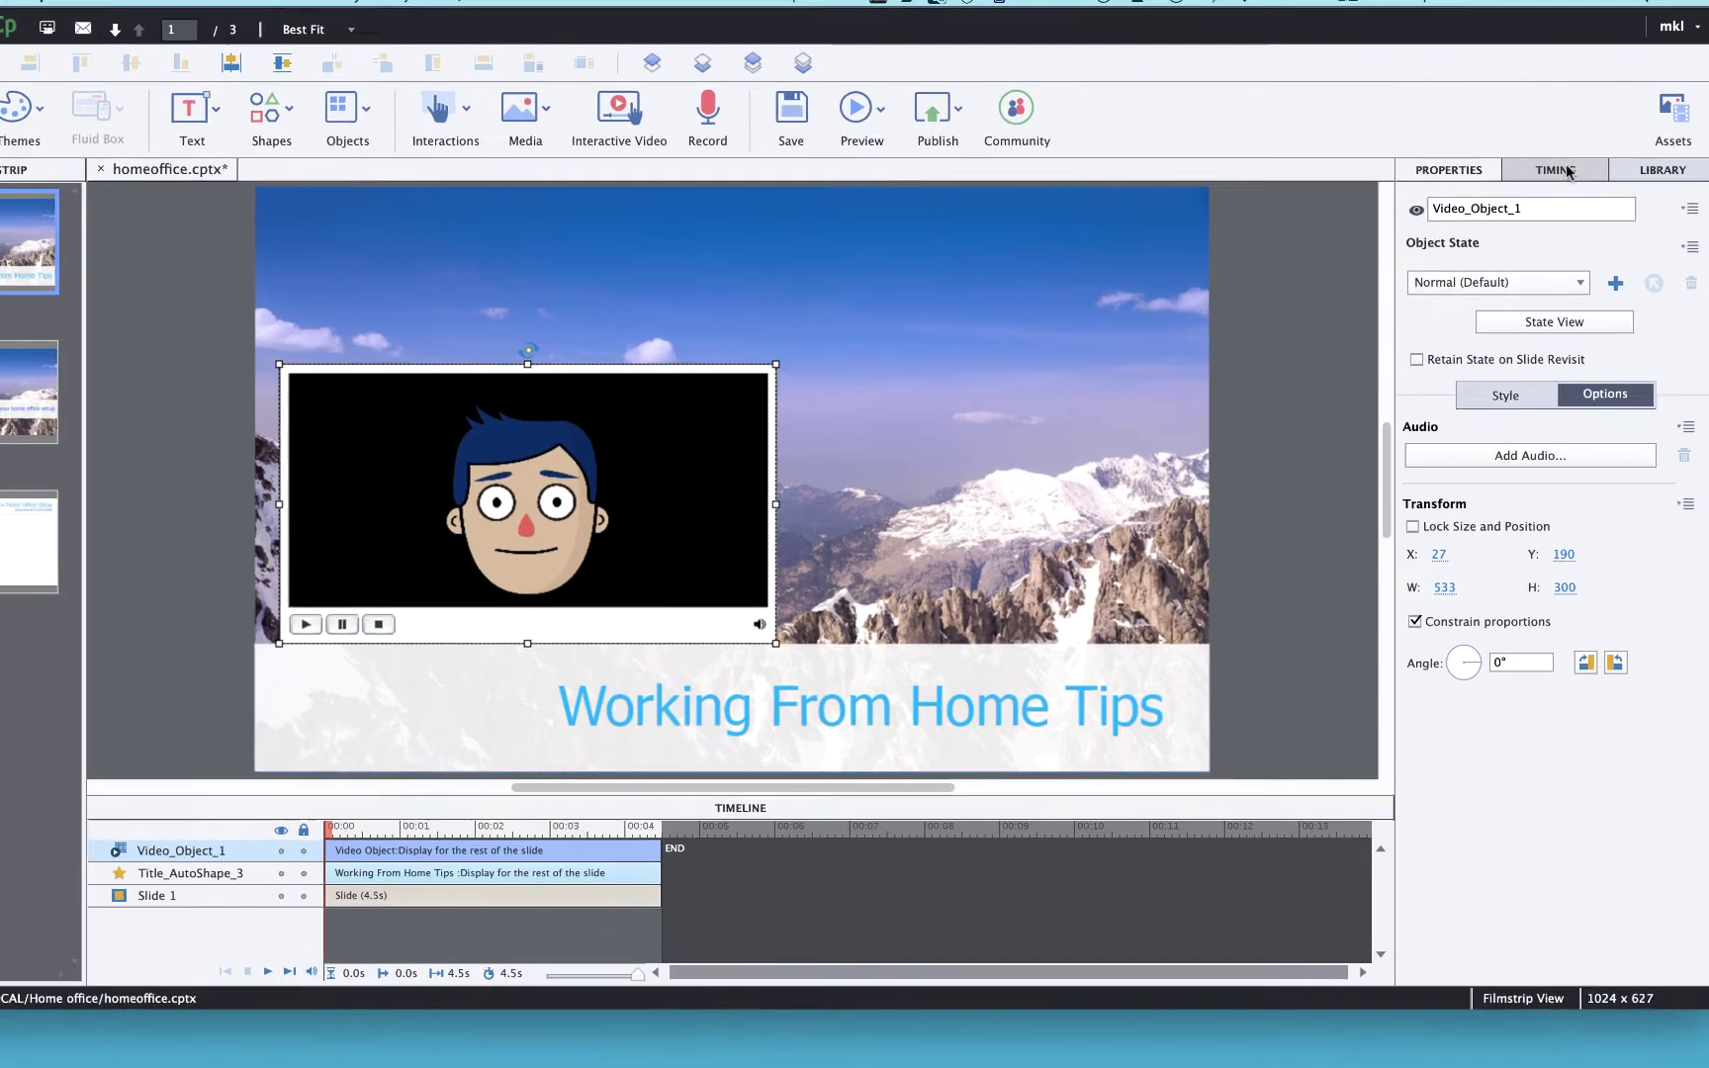
Set the Chad video's Display For timing to Duration of Video.
left_click(1573, 178)
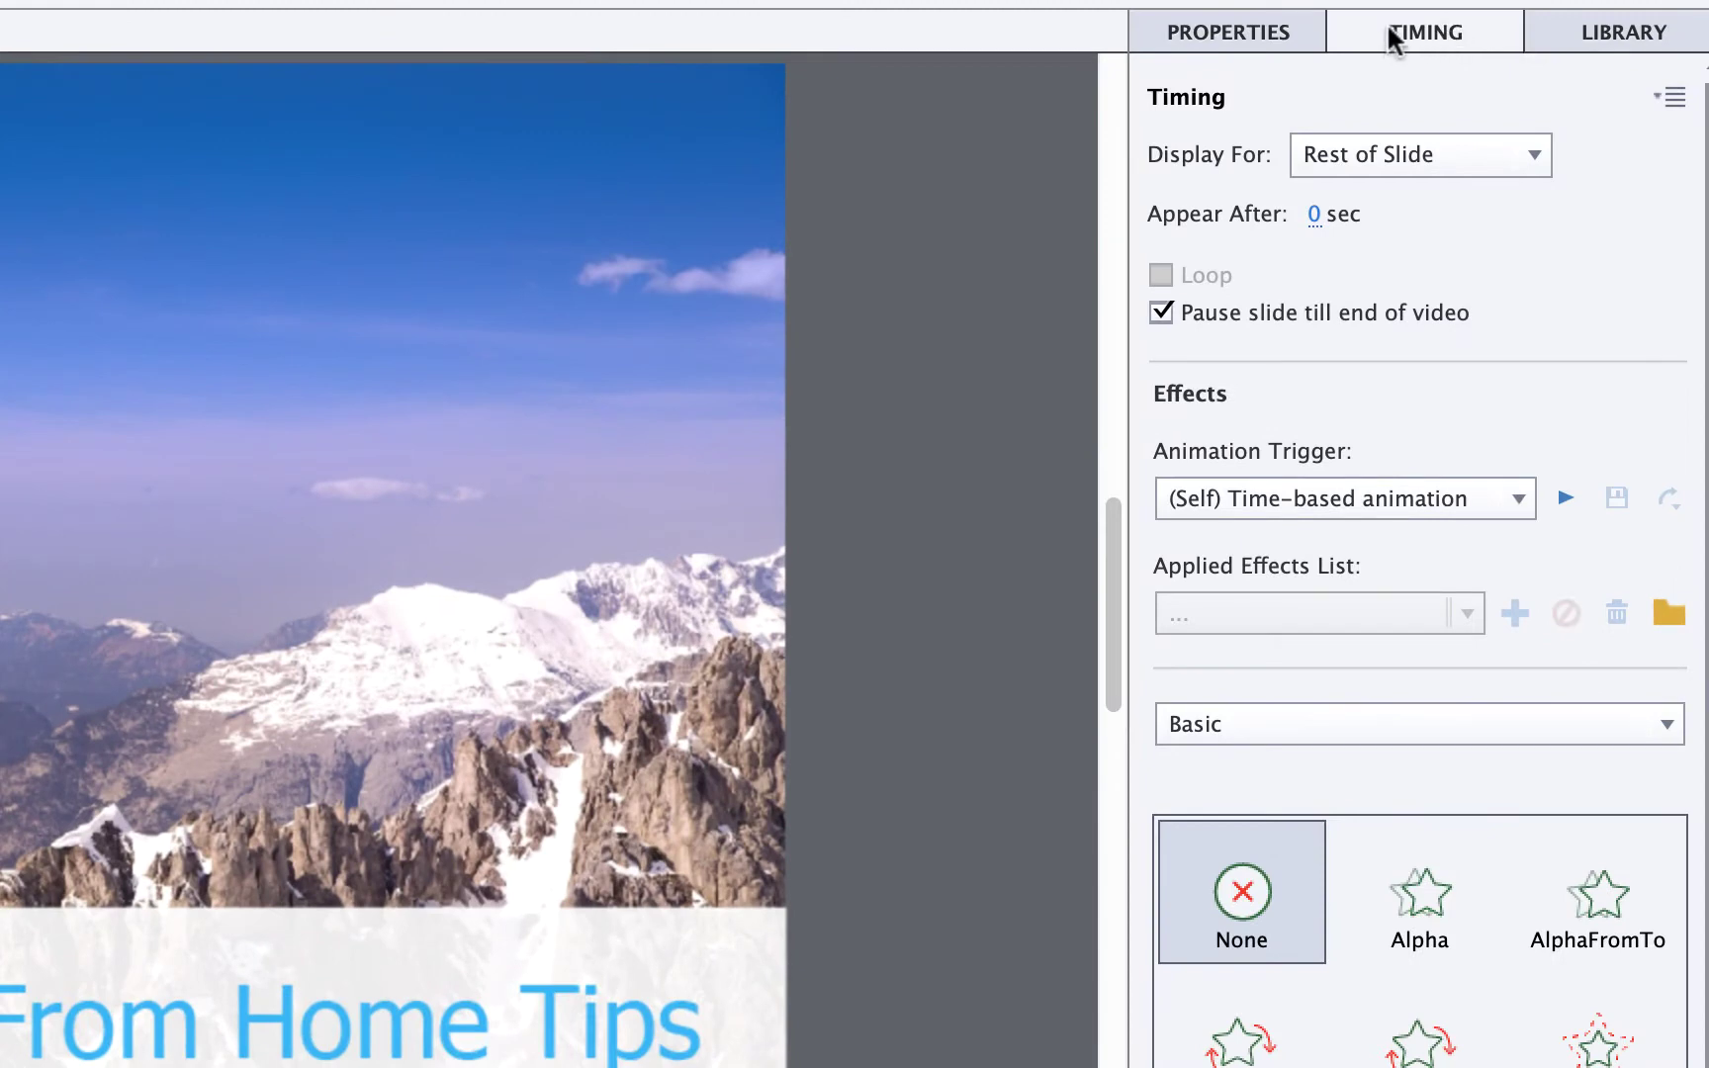
left_click(1474, 155)
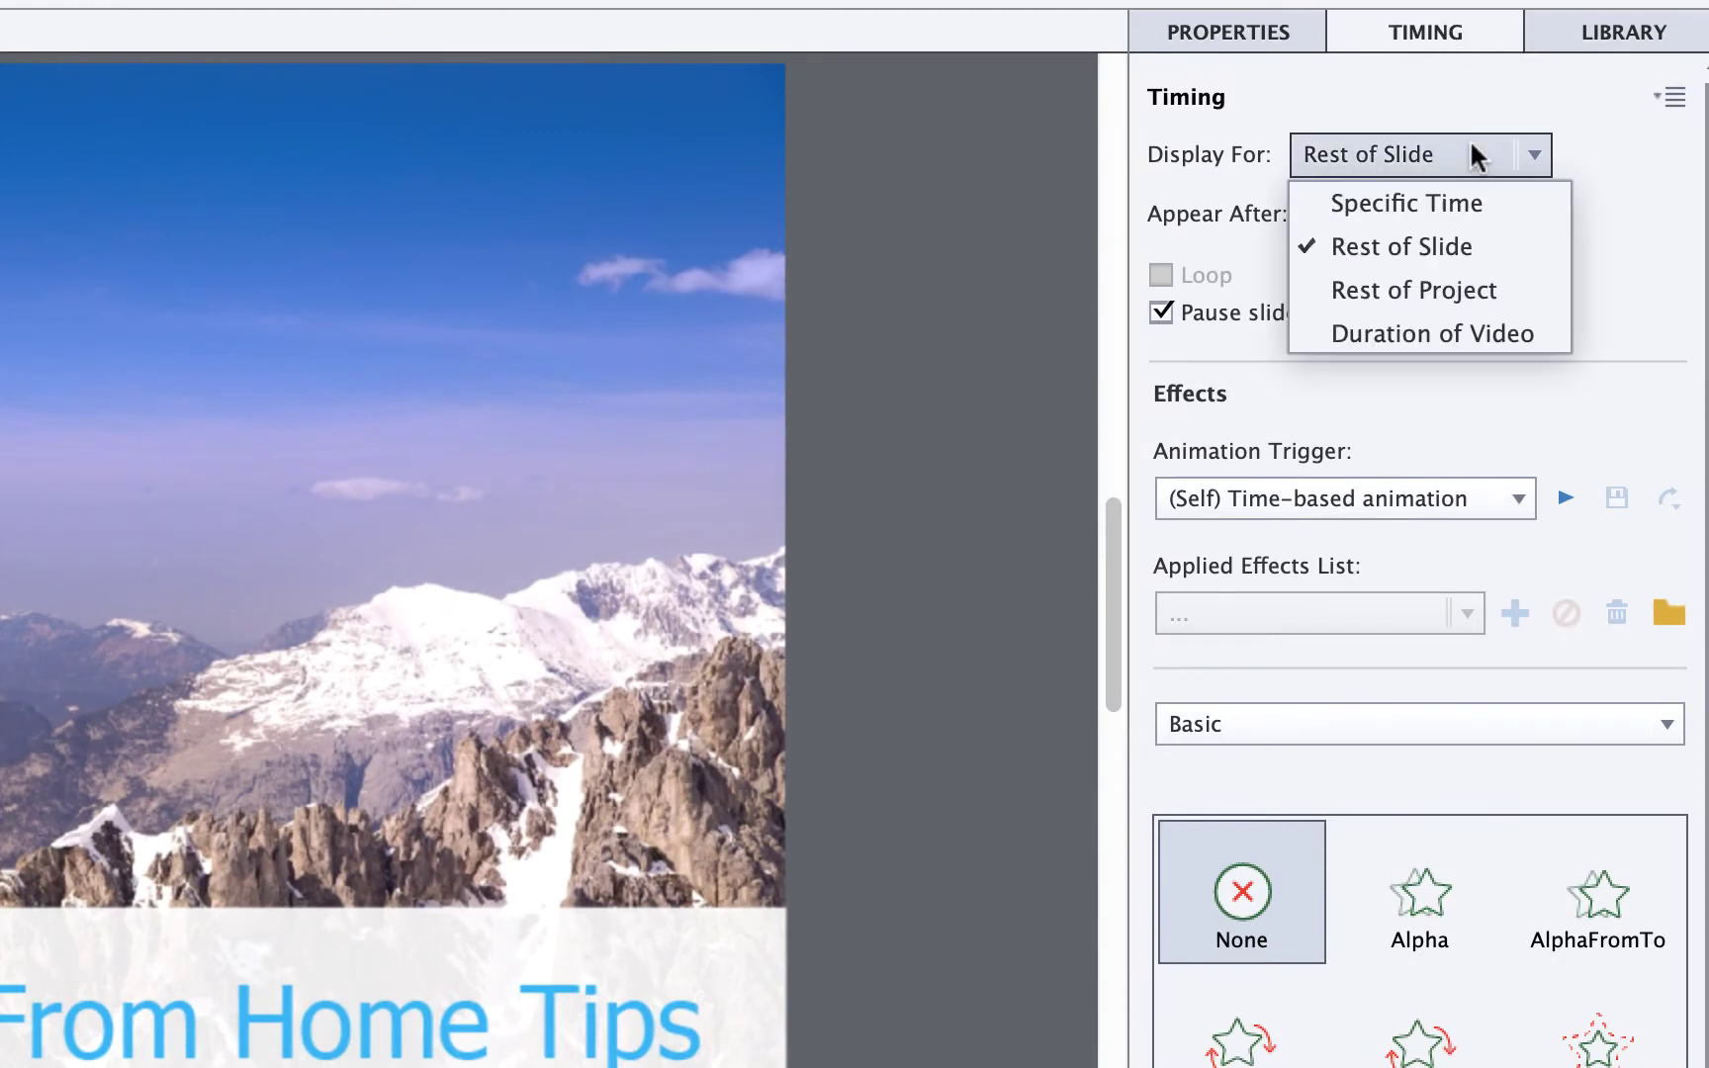
left_click(1478, 336)
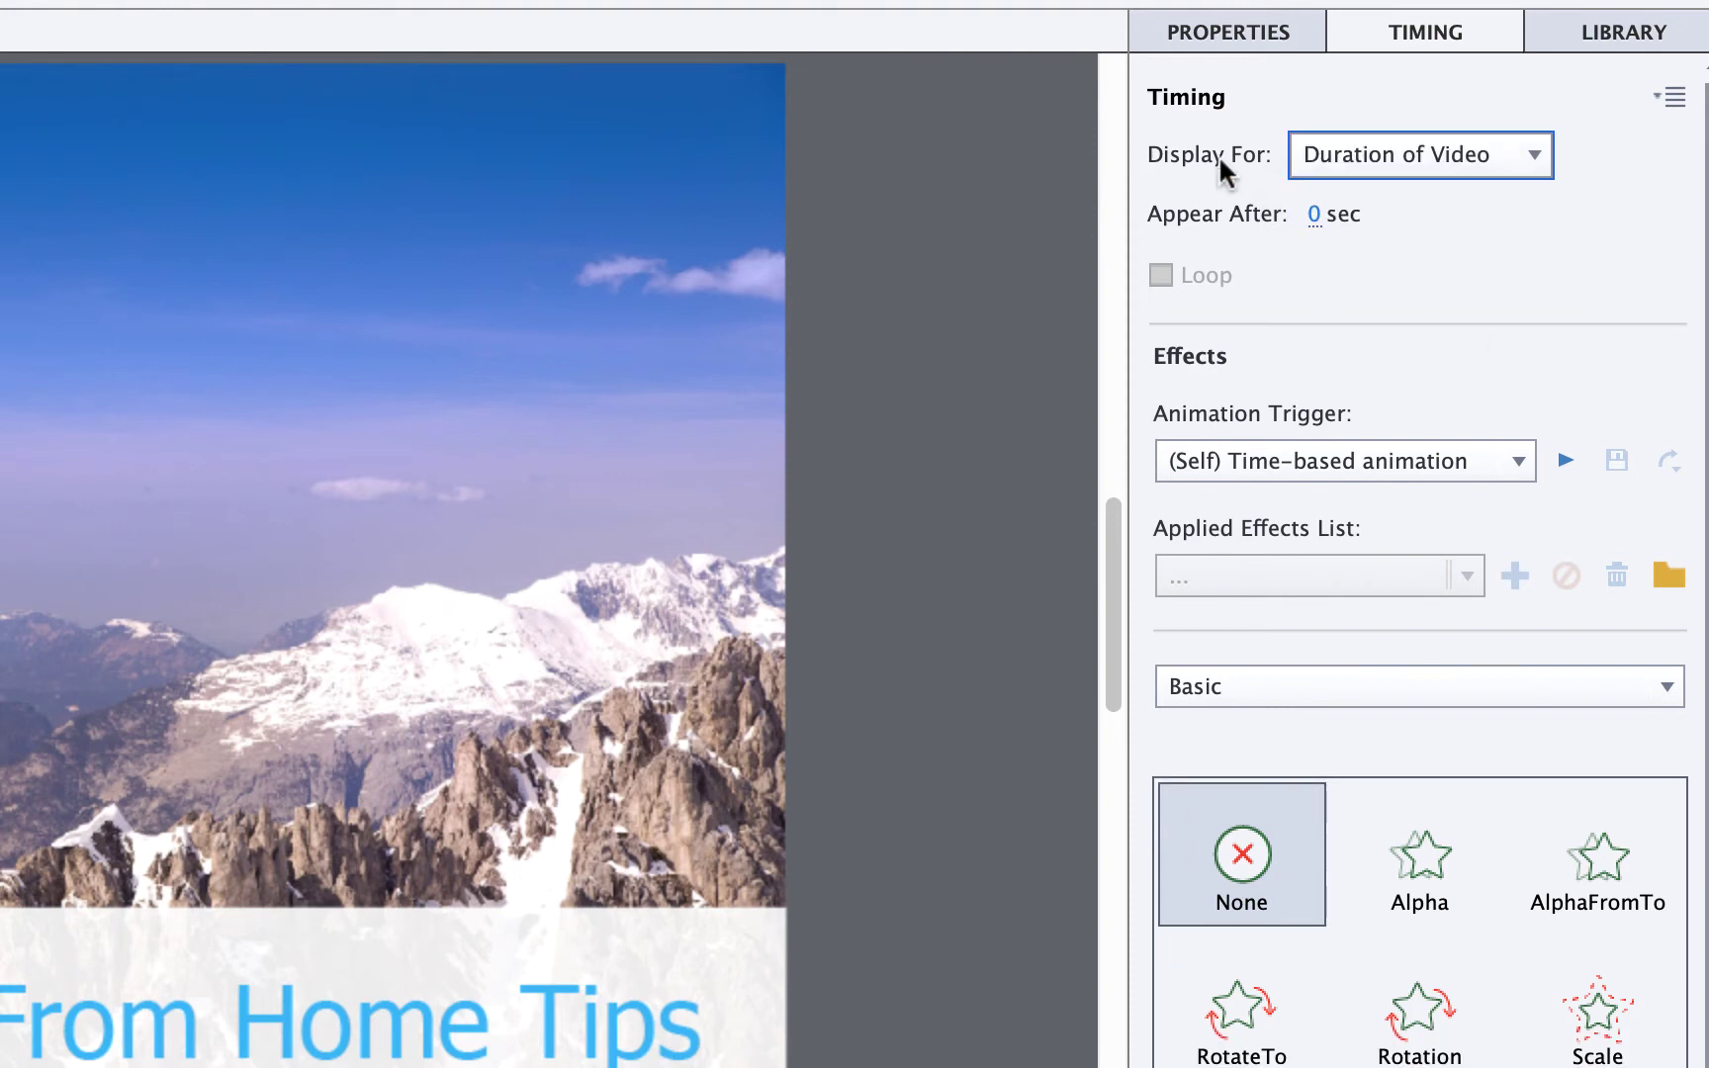
left_click(1217, 34)
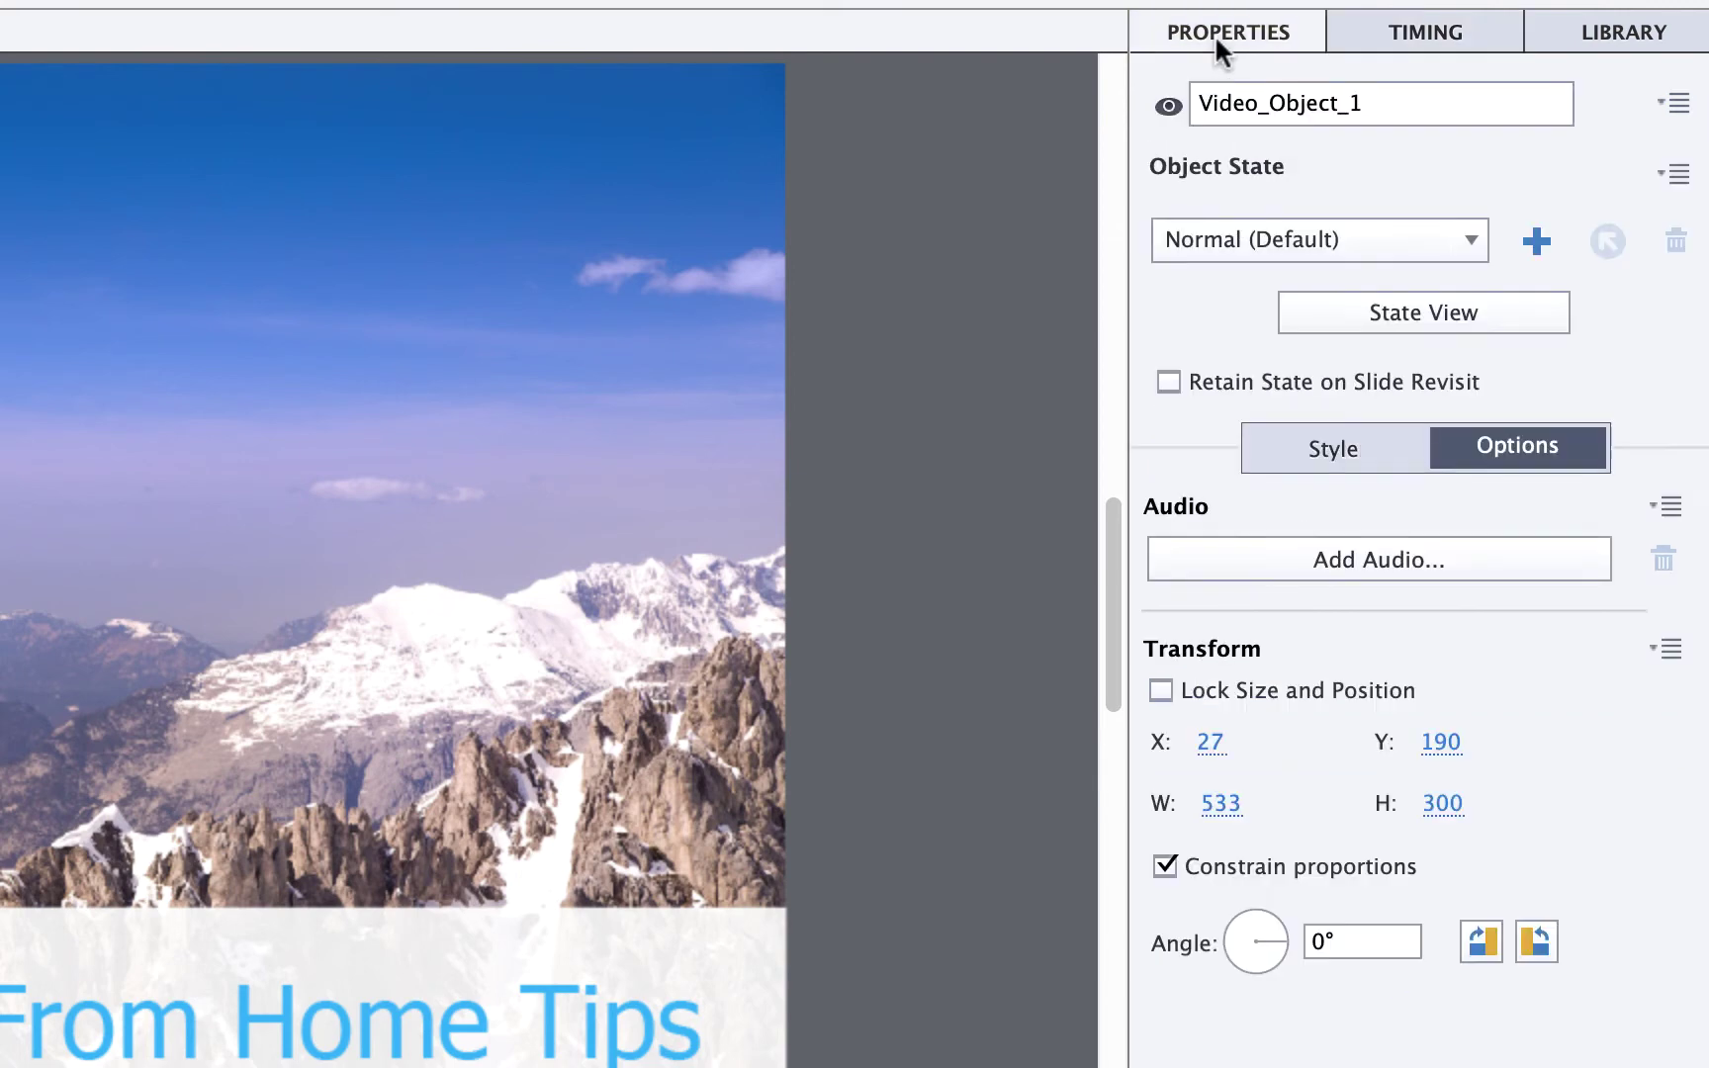
left_click(1343, 449)
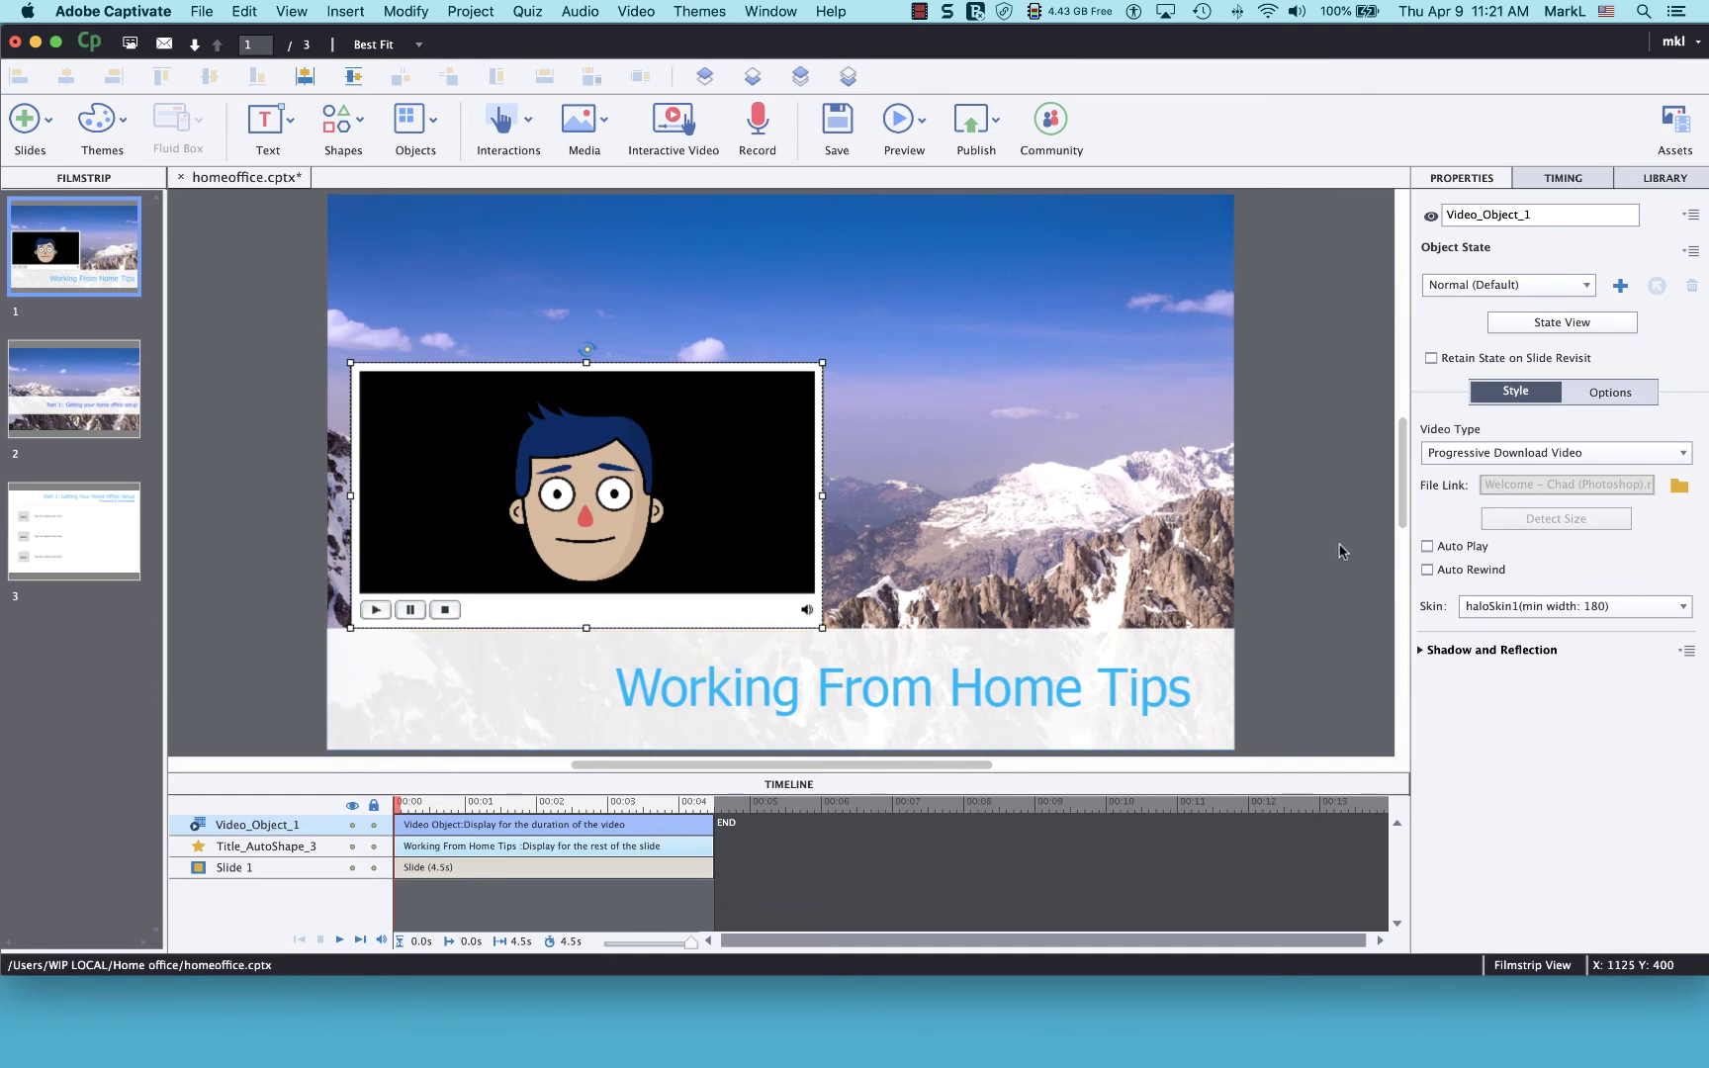
Set the video's skin to None and turn on Auto Rewind.
left_click(1520, 607)
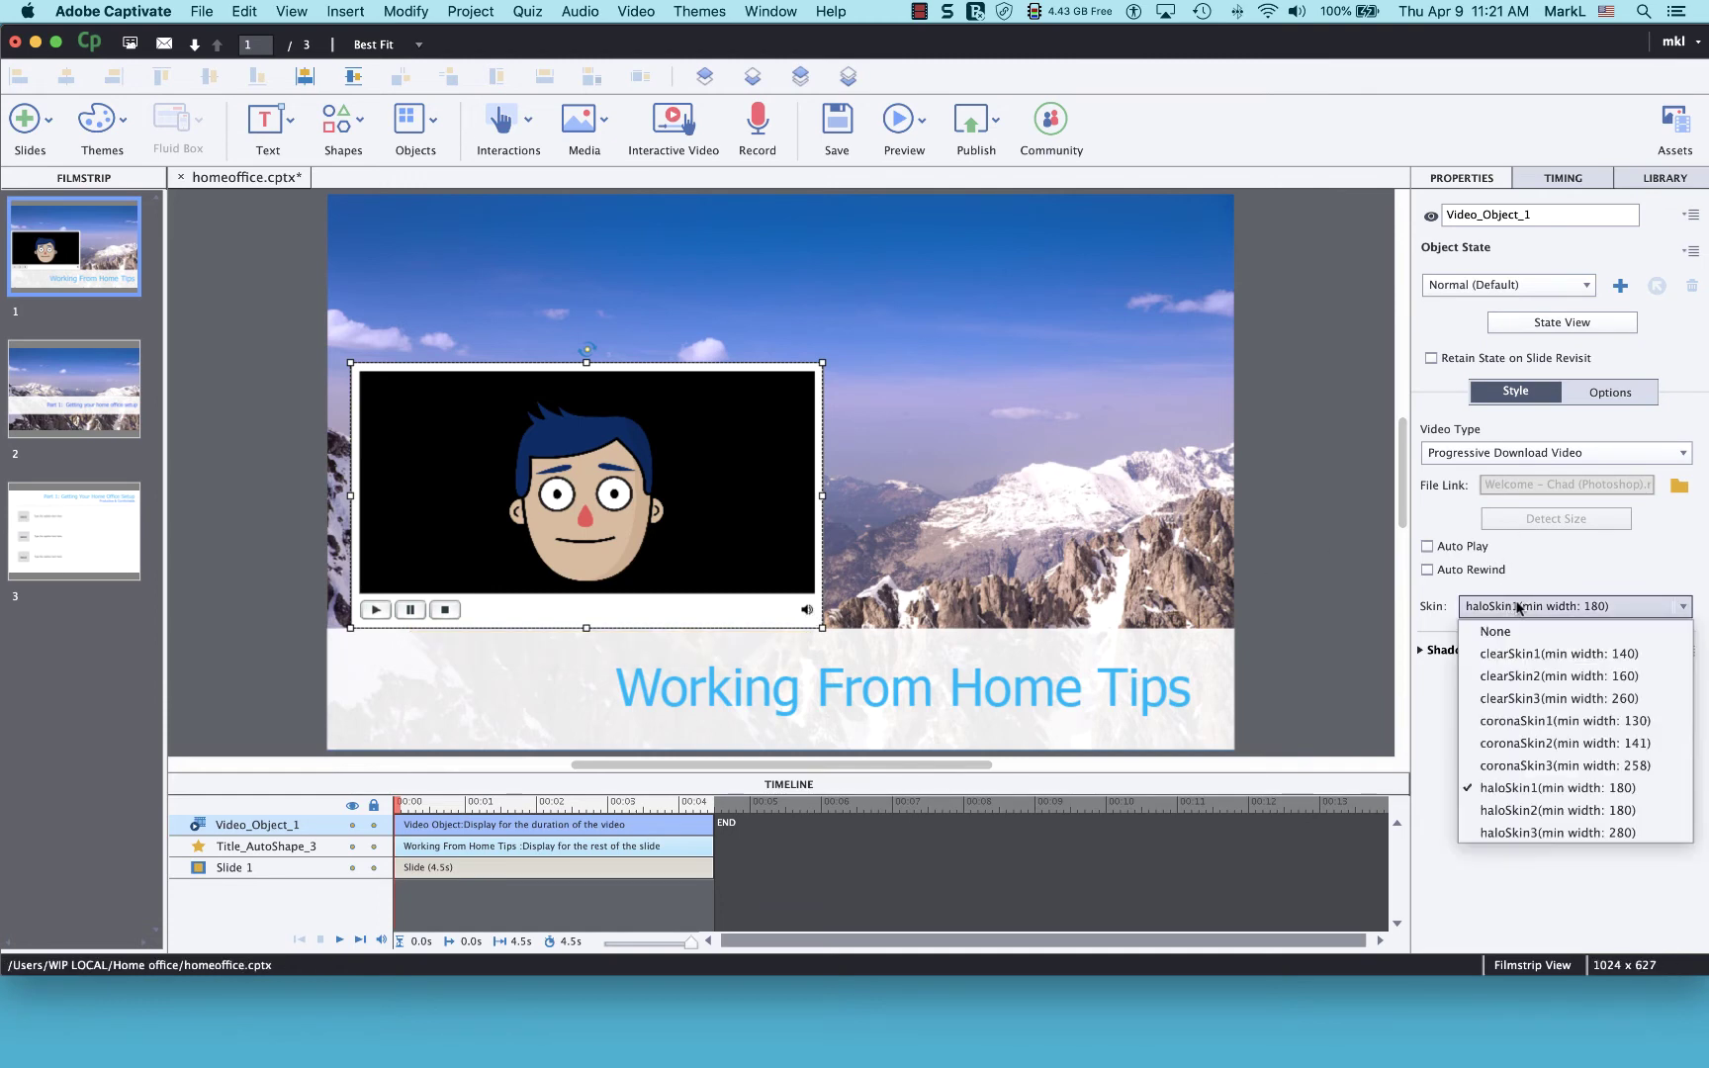
left_click(1500, 631)
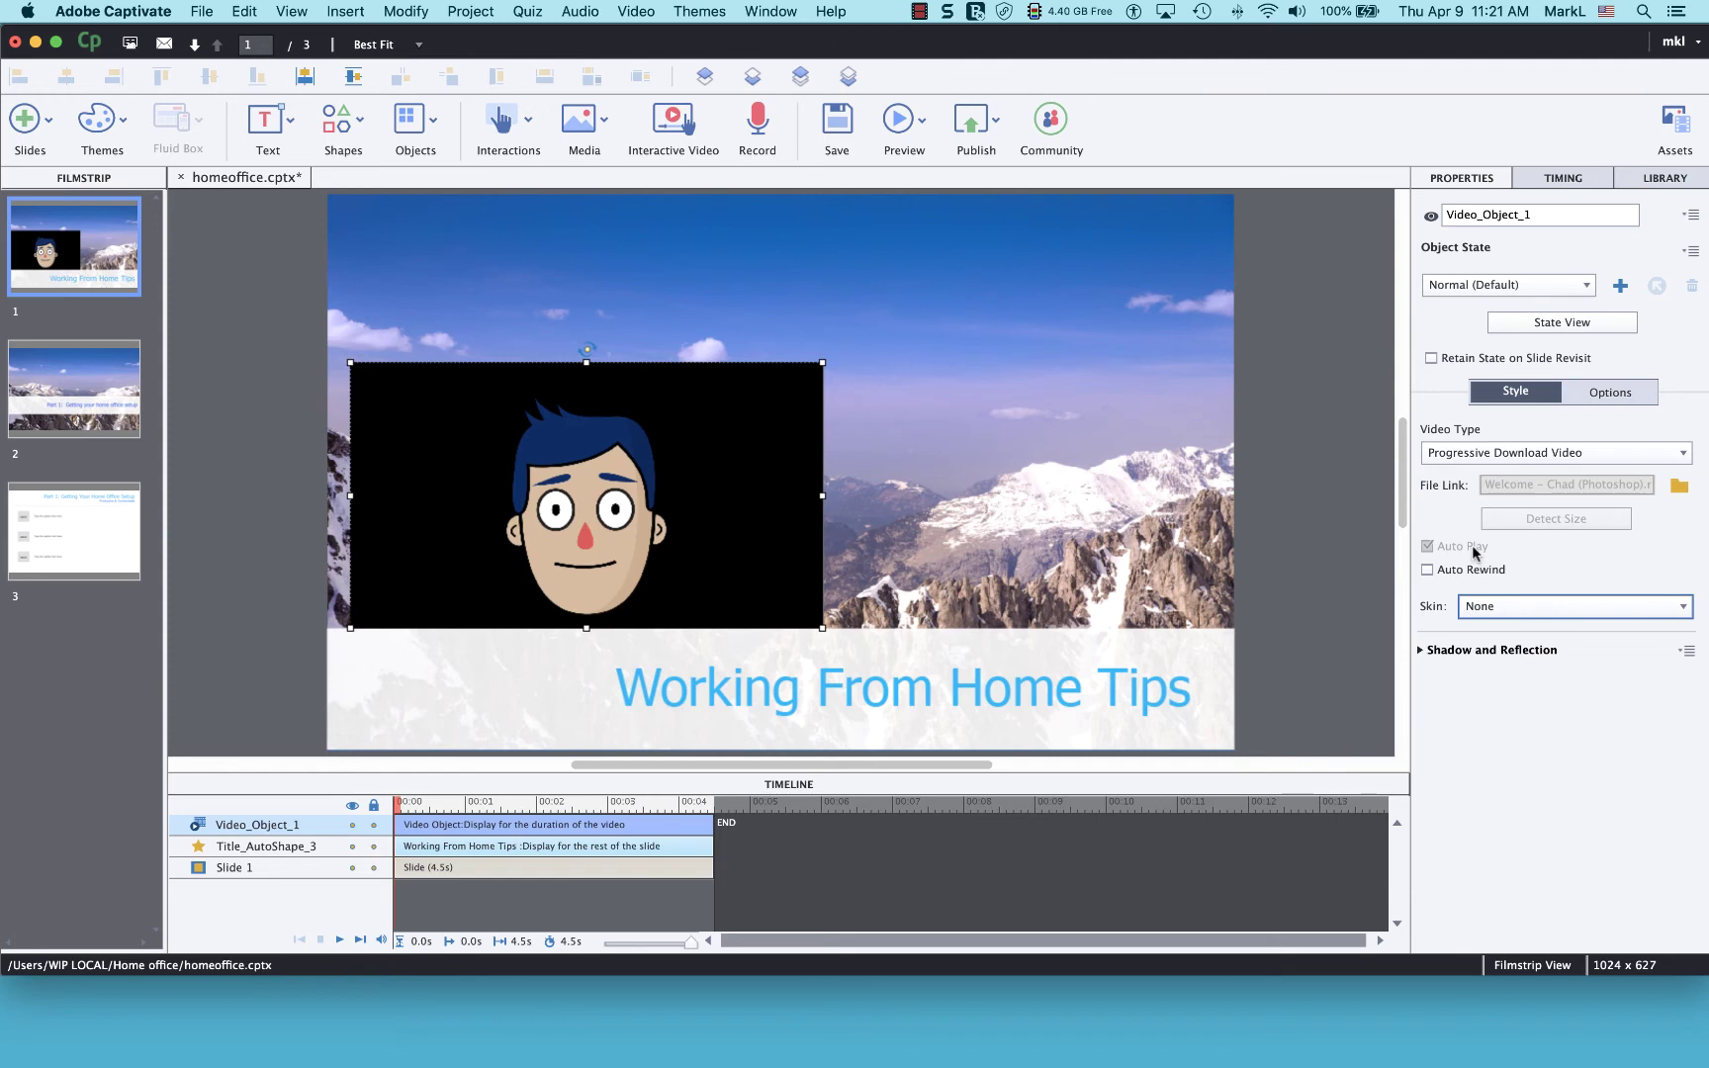
left_click(1426, 571)
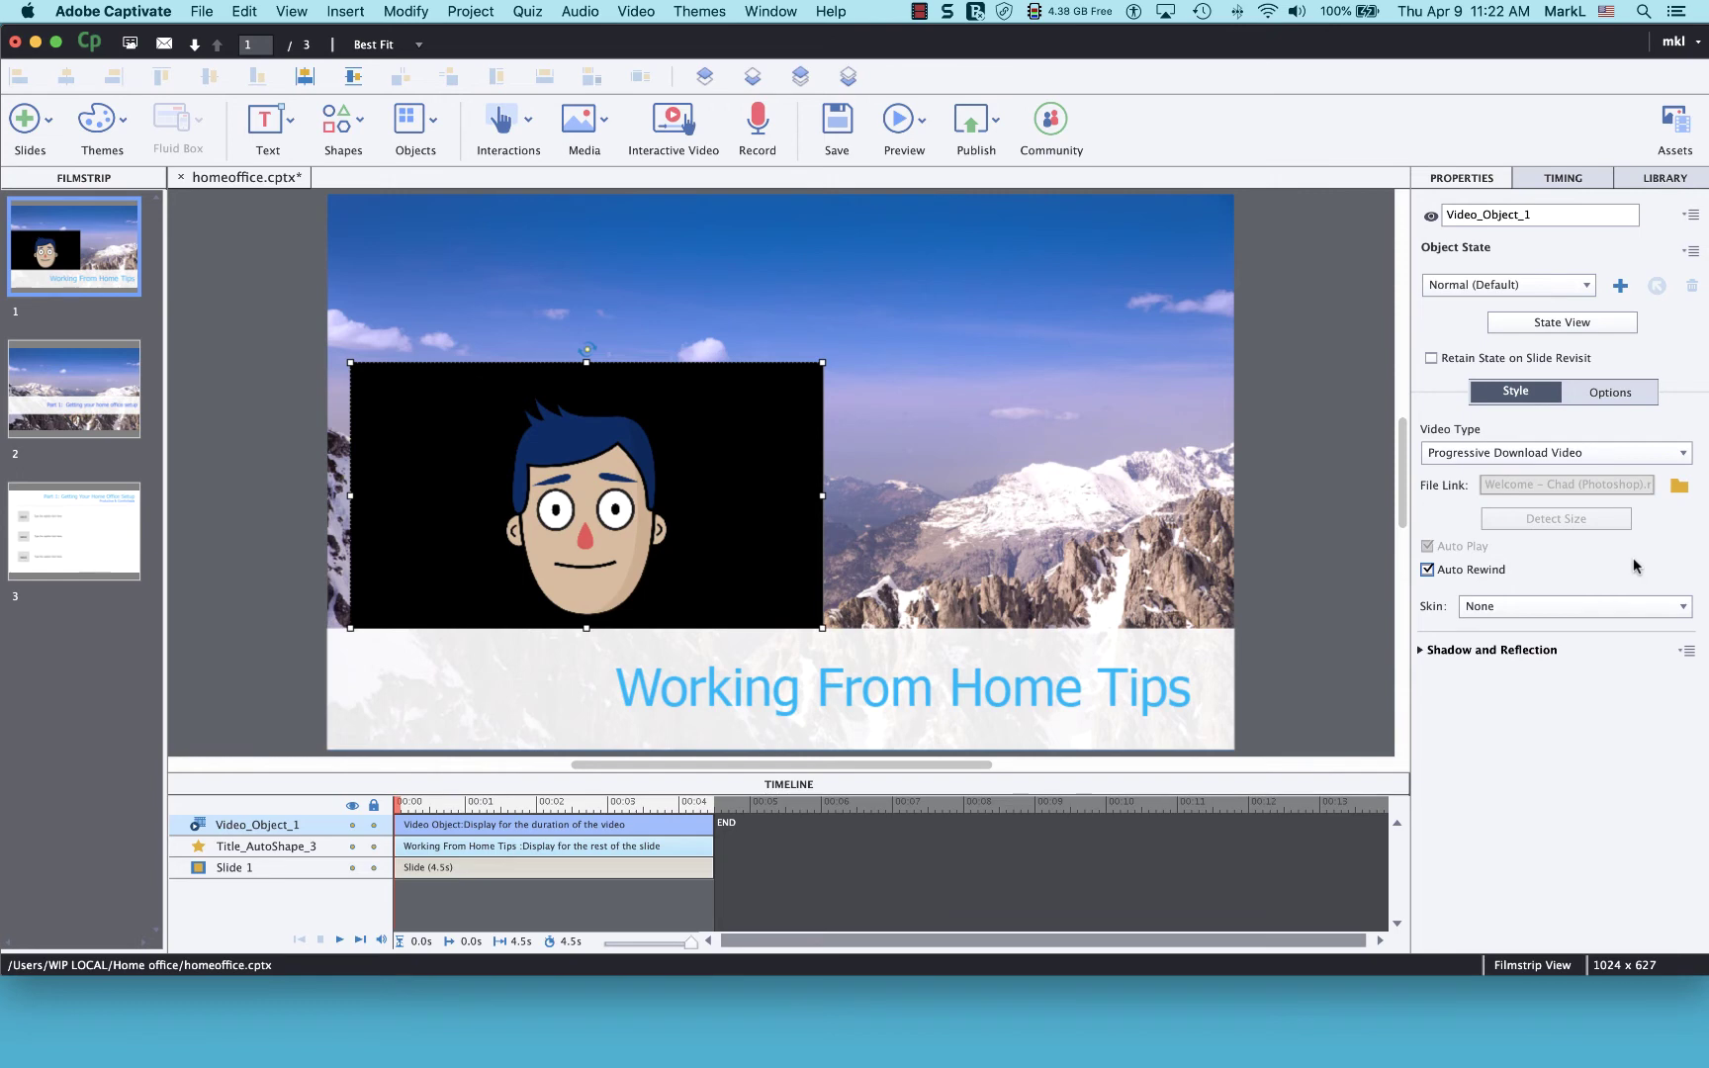
Save the homeoffice.cptx project.
left_click(201, 10)
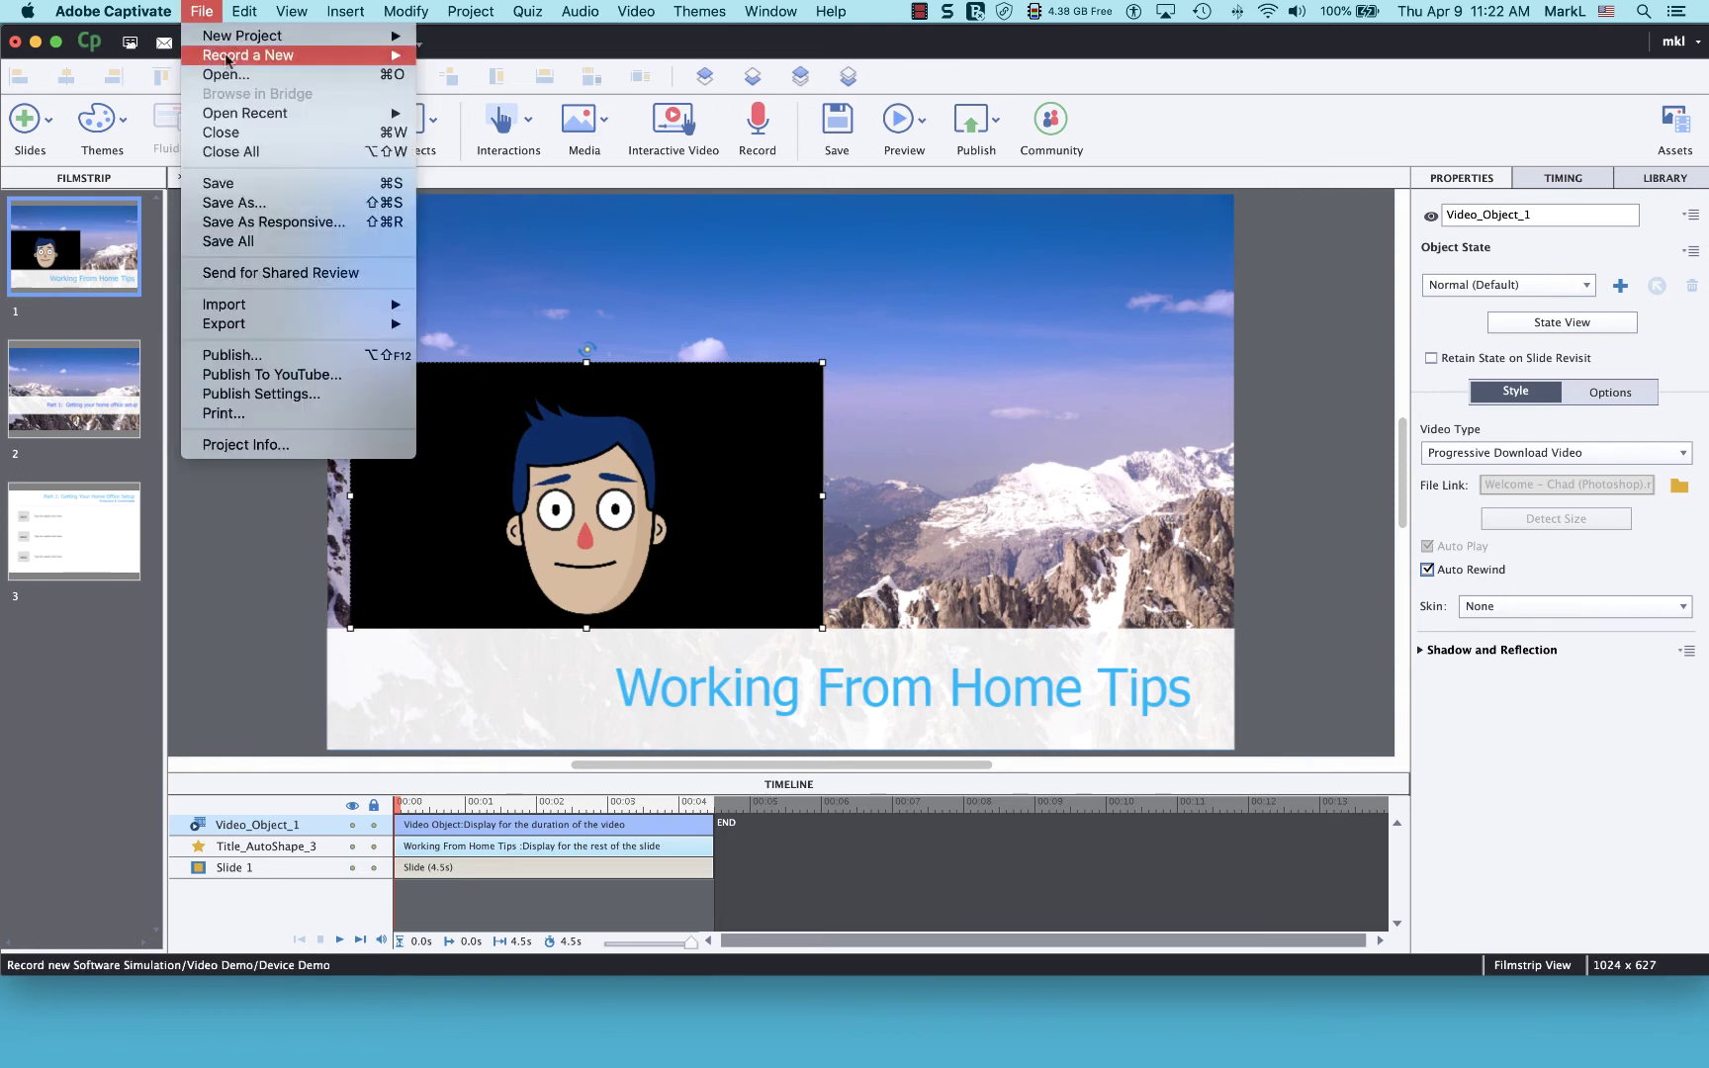
left_click(255, 188)
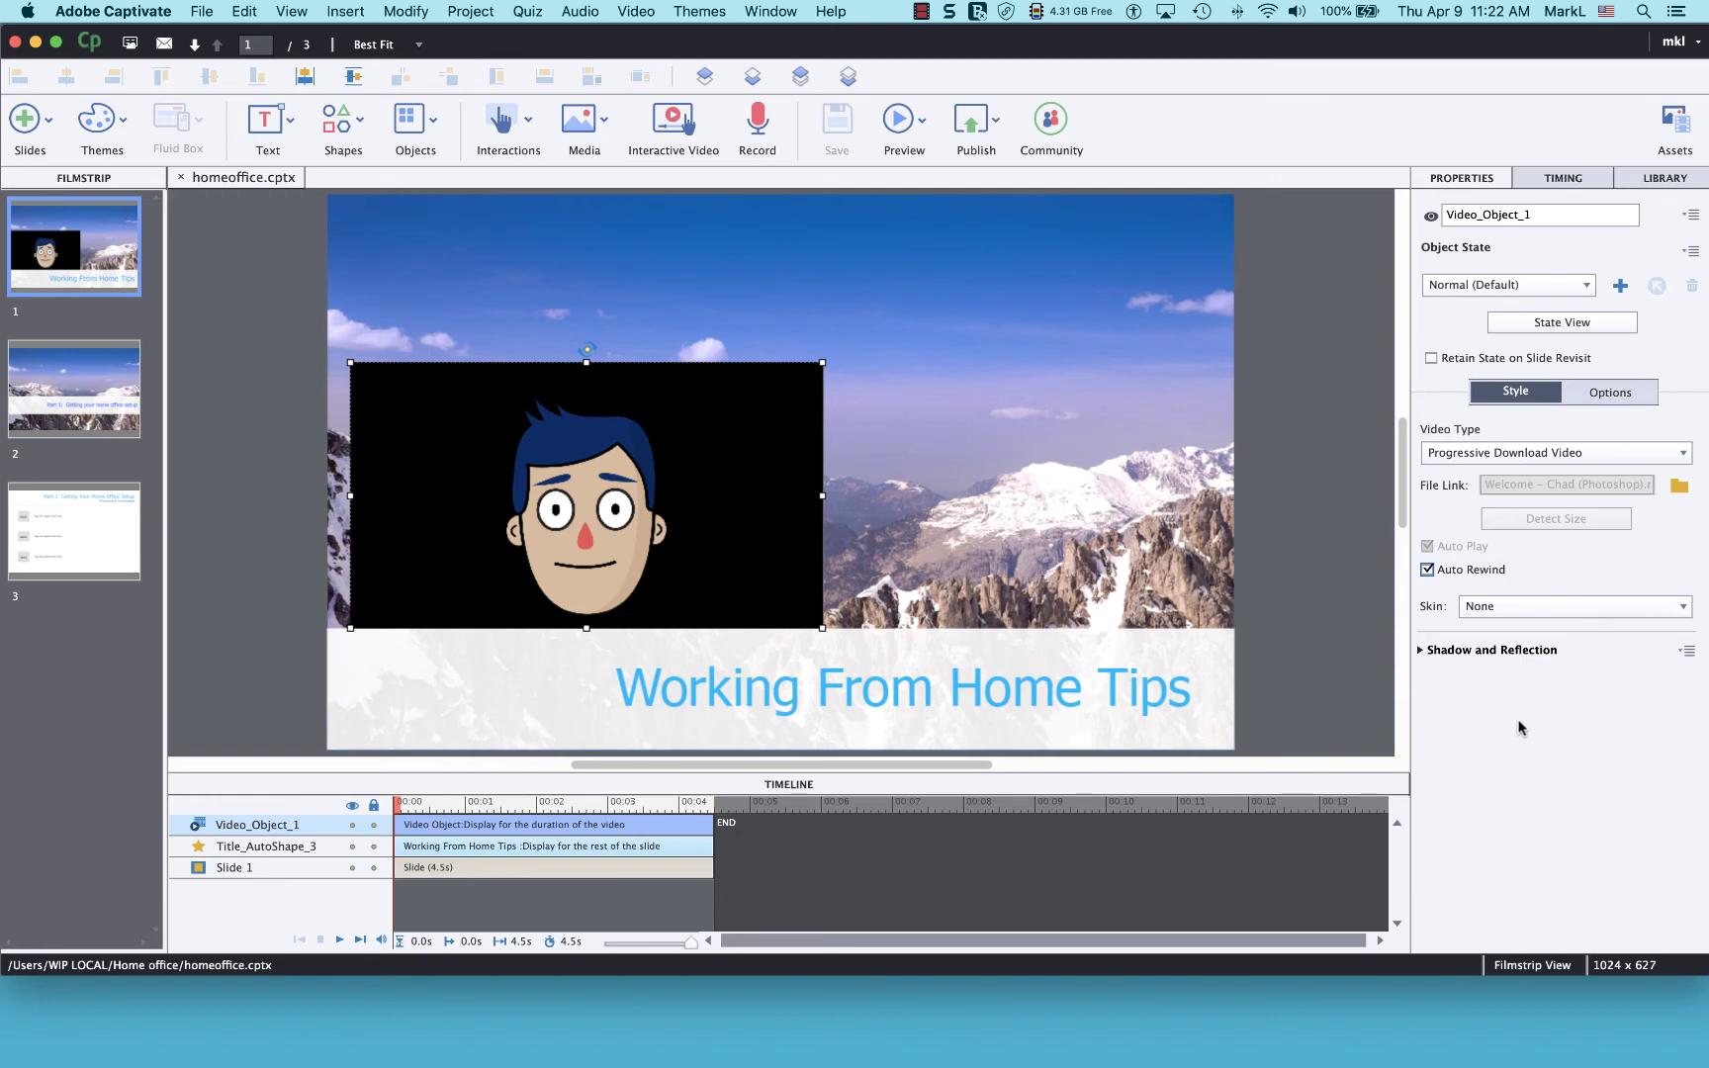
left_click(903, 122)
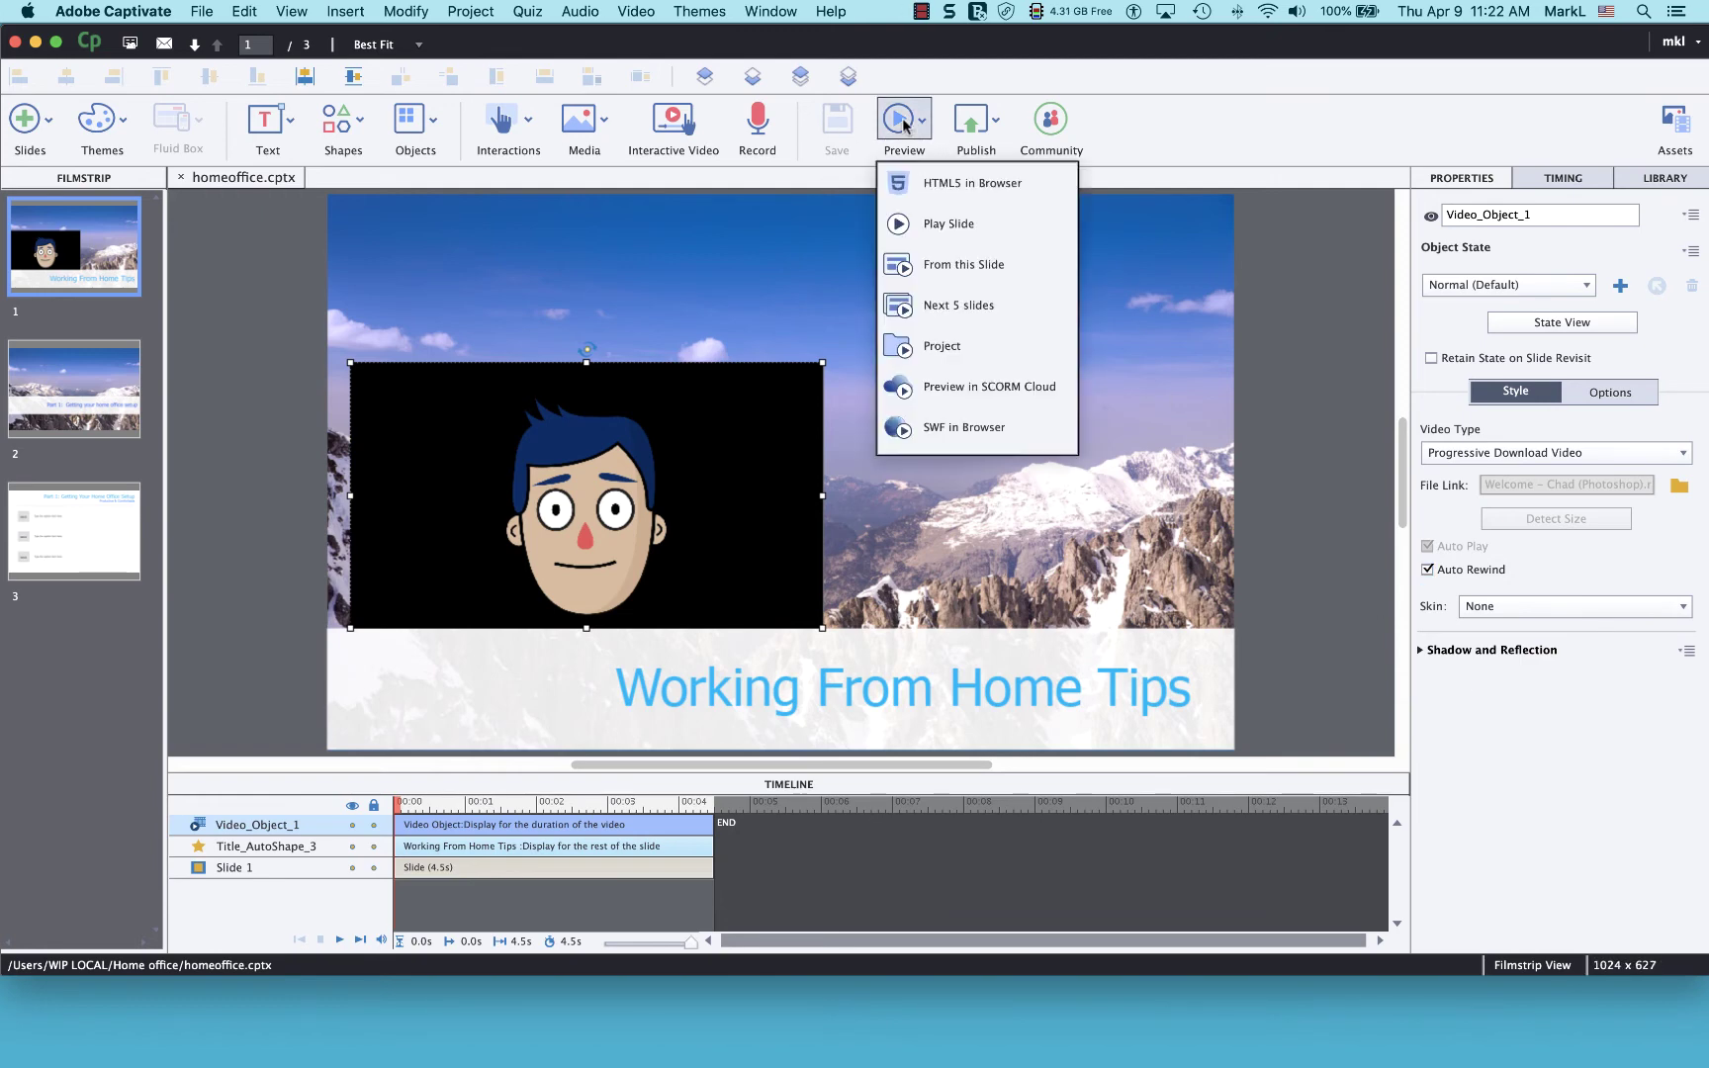
Play the project's HTML5 preview in Firefox, then minimise the browser.
left_click(927, 183)
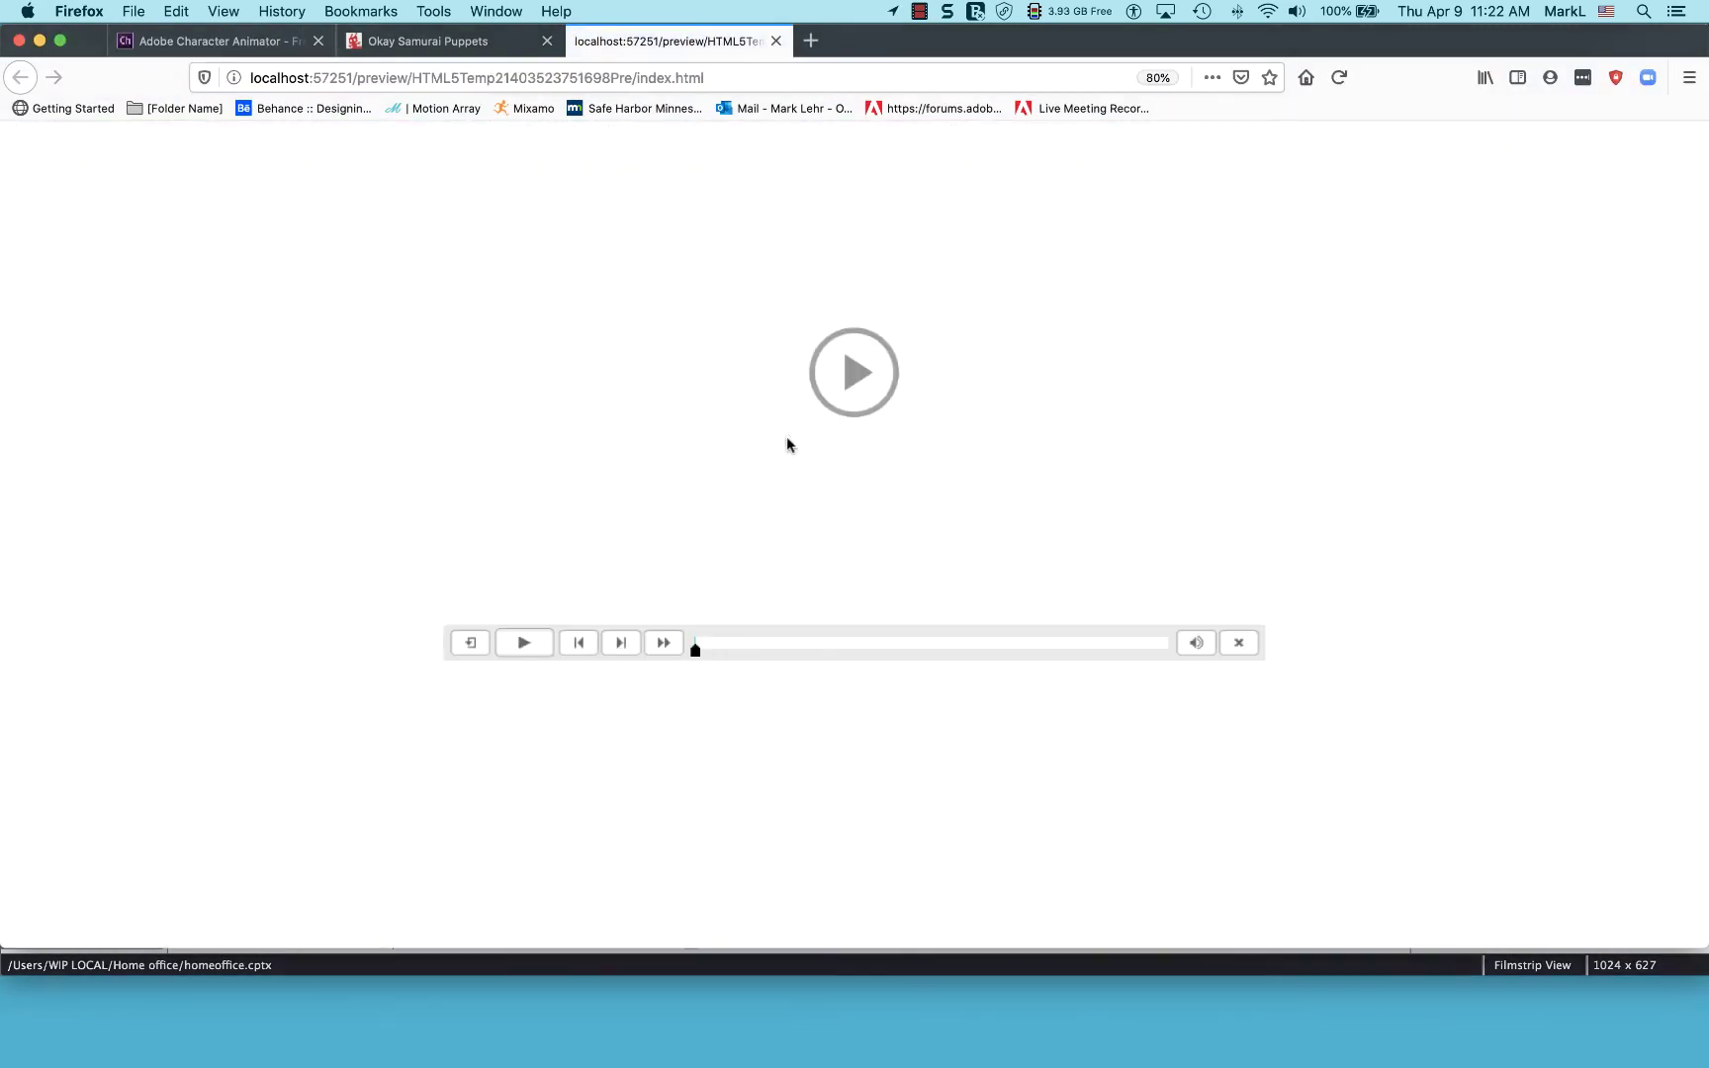
left_click(852, 372)
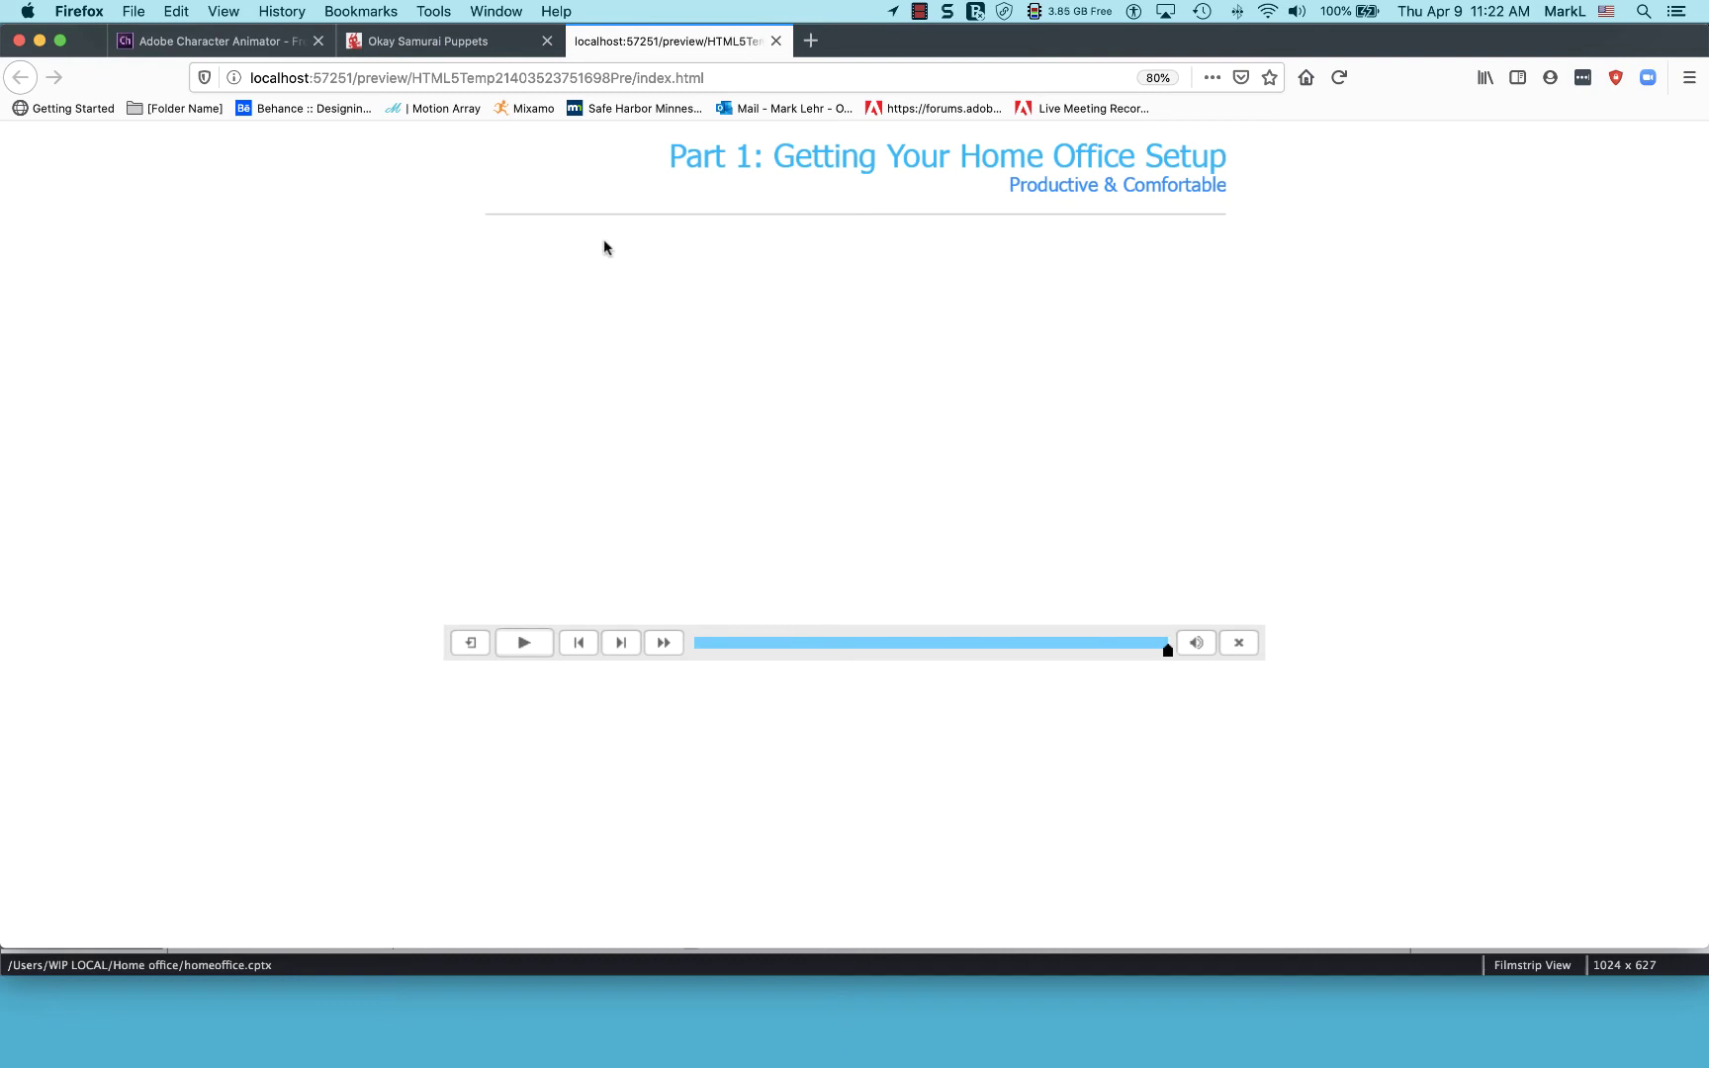
left_click(39, 40)
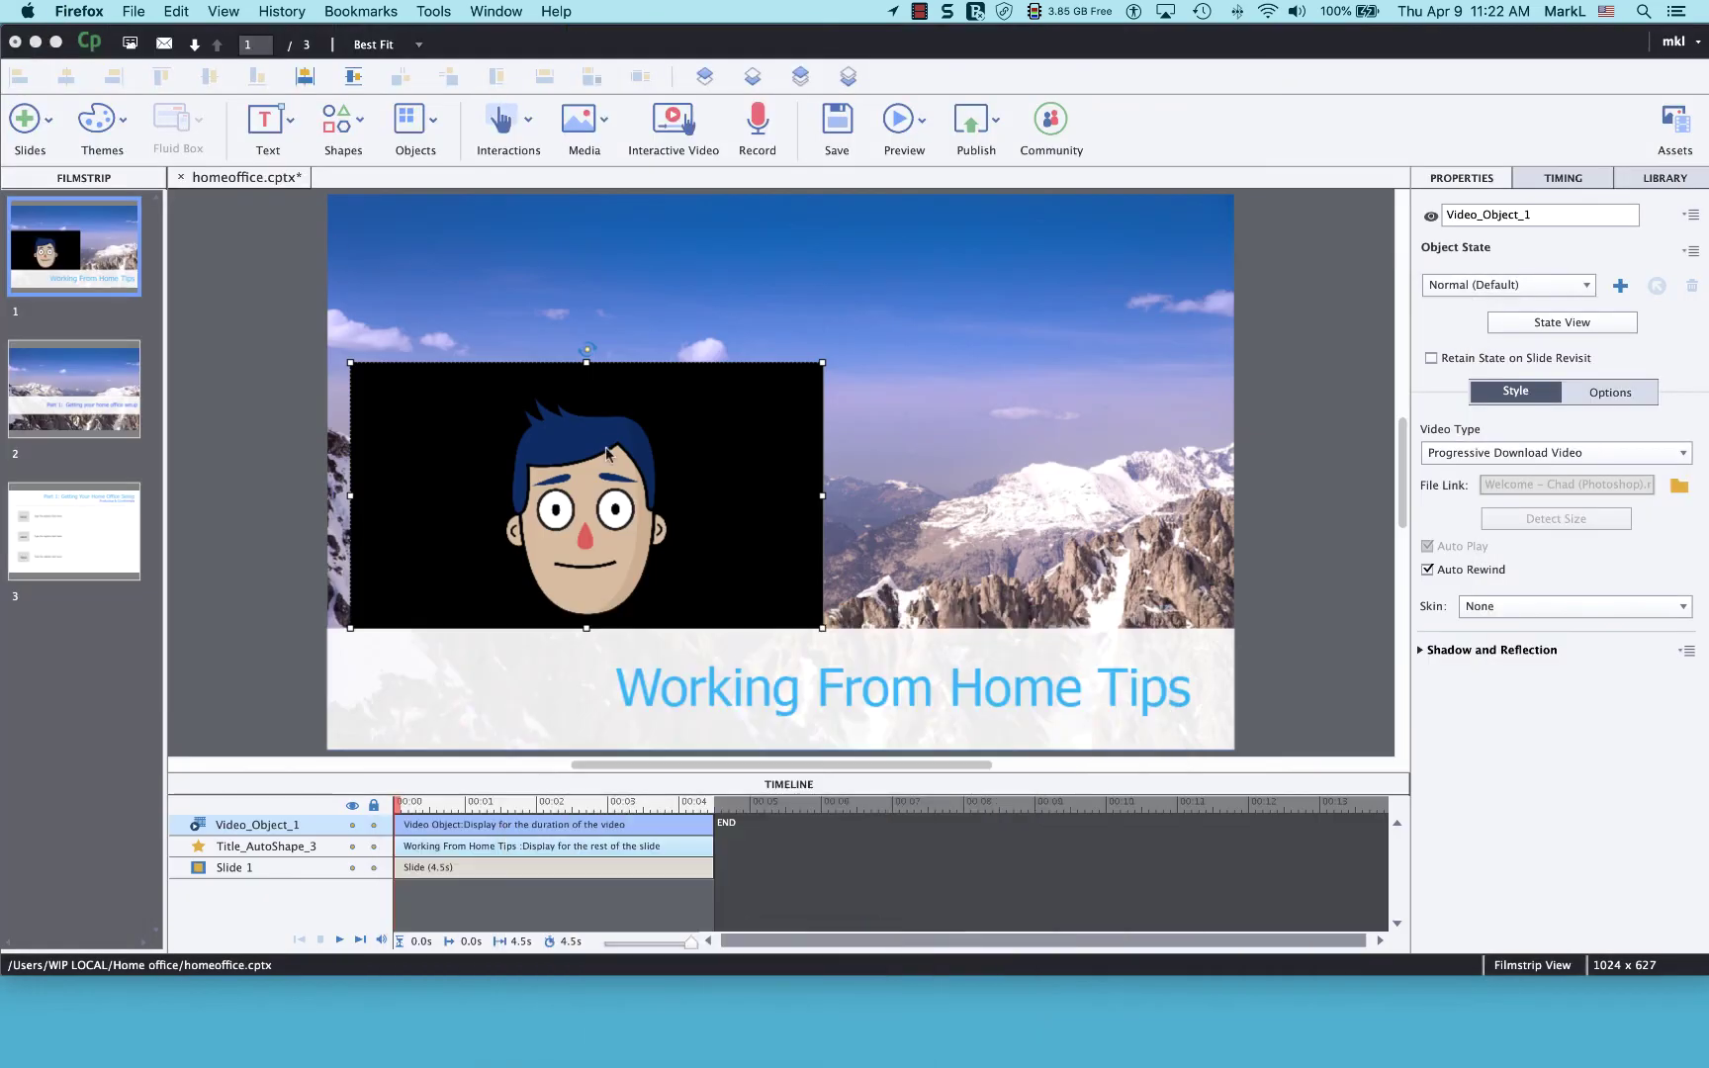
Set the Chad video's Display For timing to Rest of Slide.
left_click(737, 503)
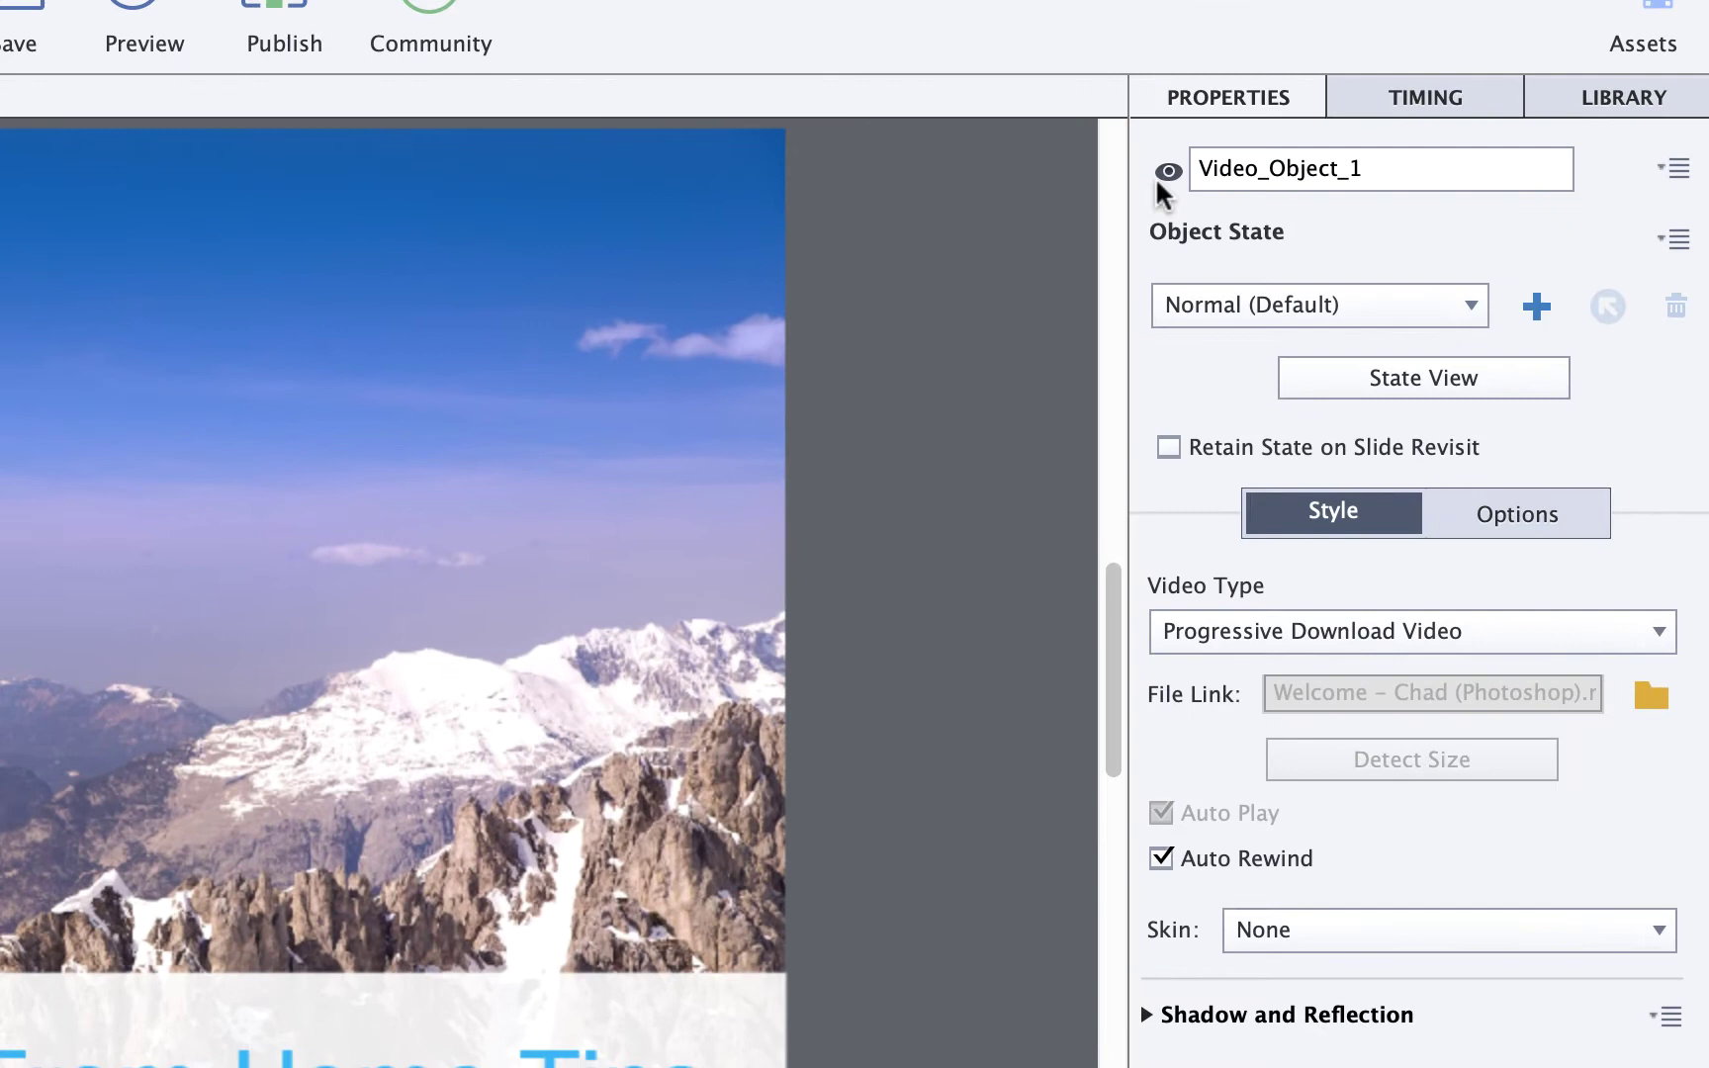
left_click(1397, 89)
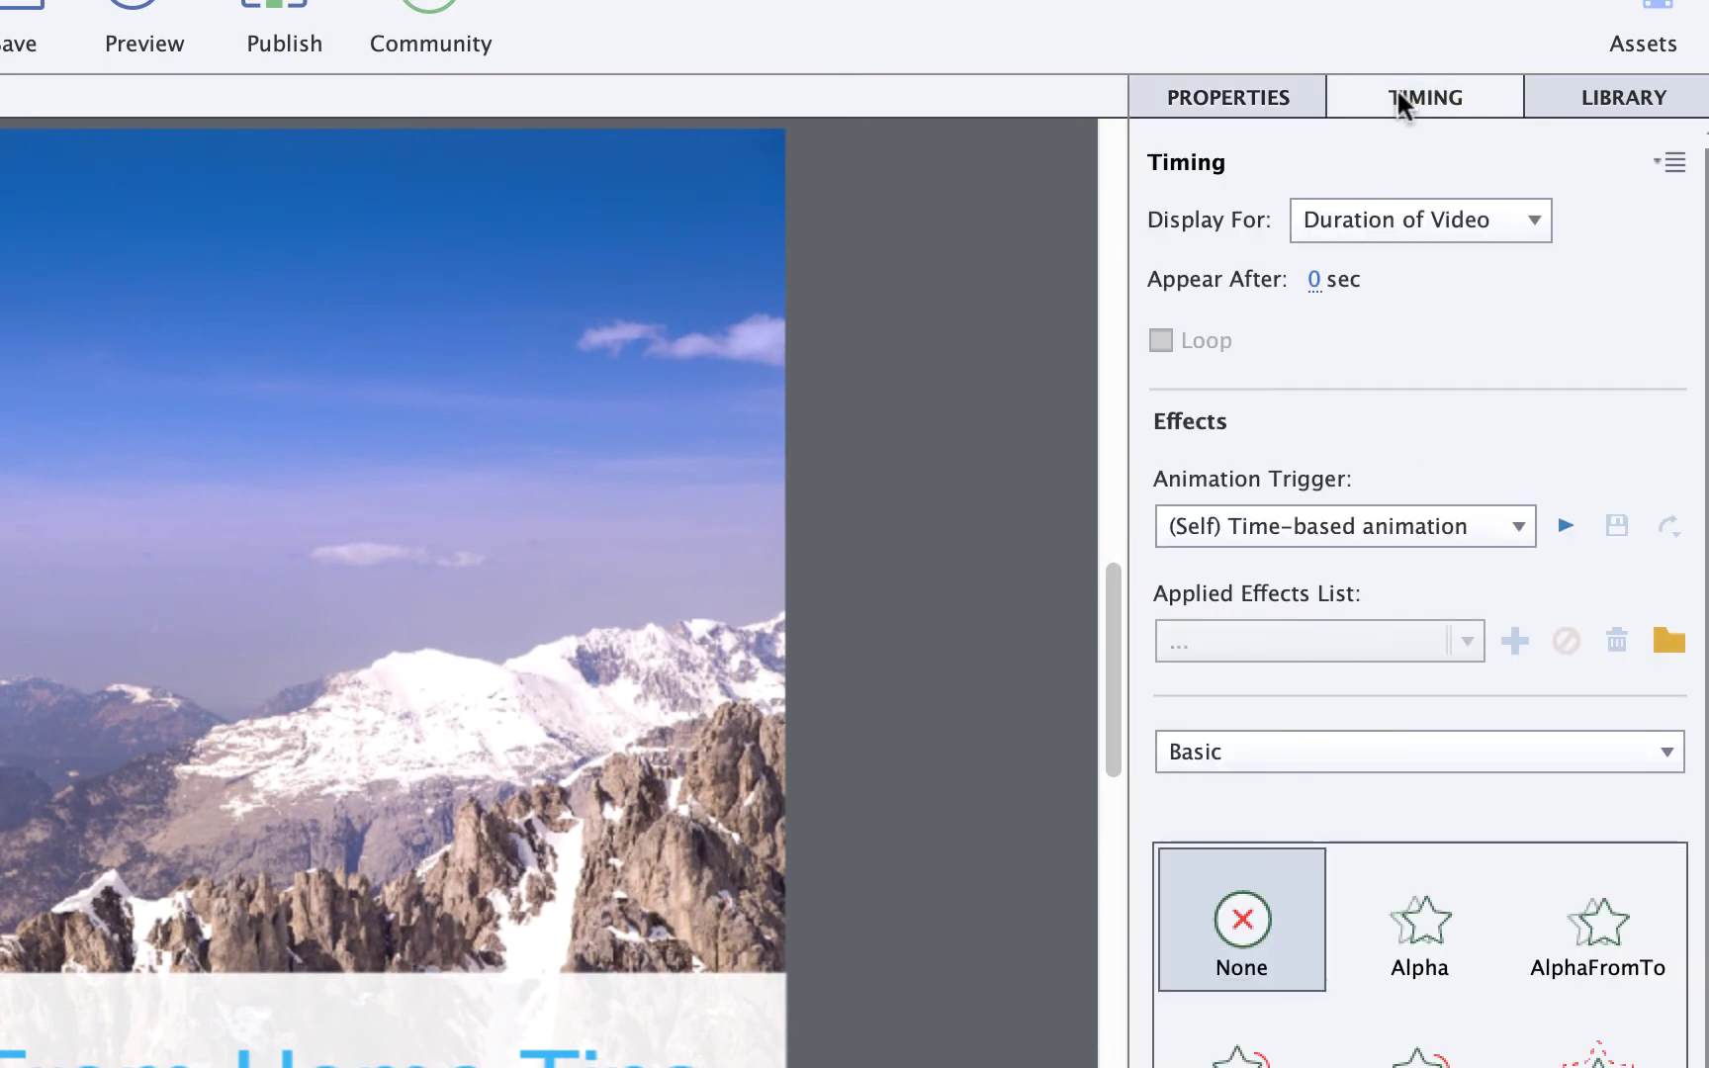
left_click(1460, 217)
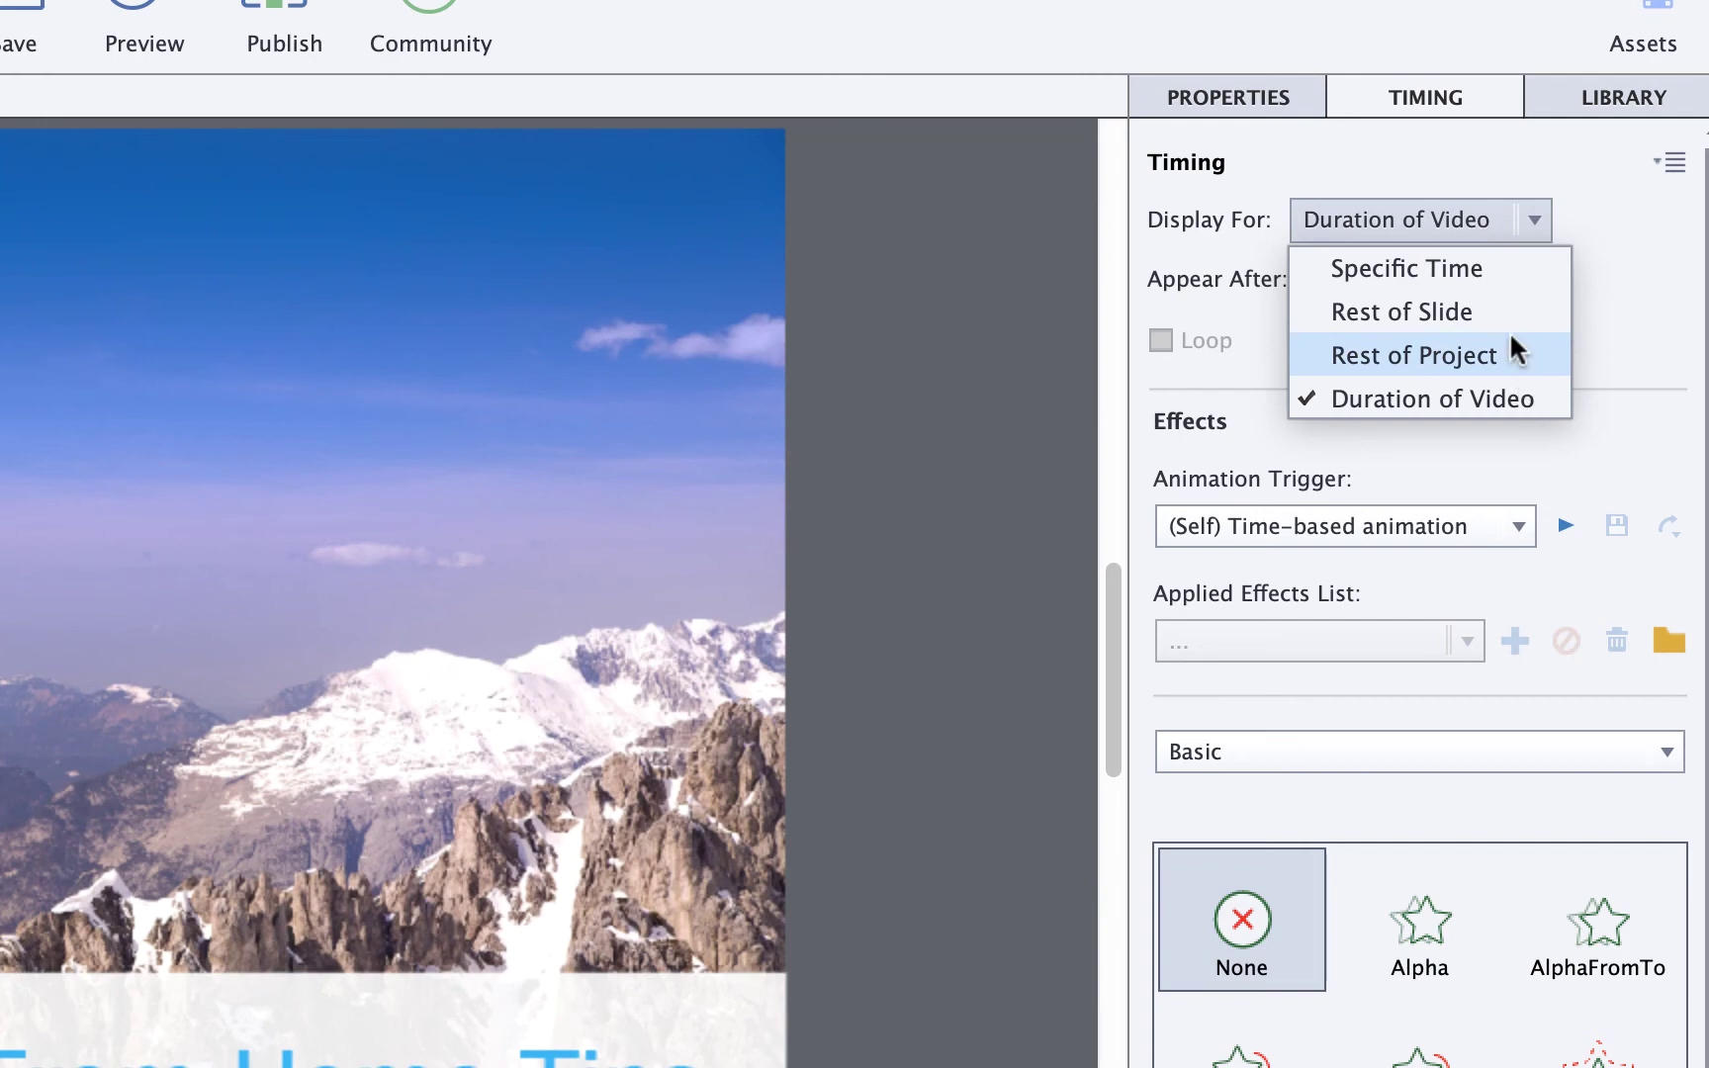
left_click(1507, 303)
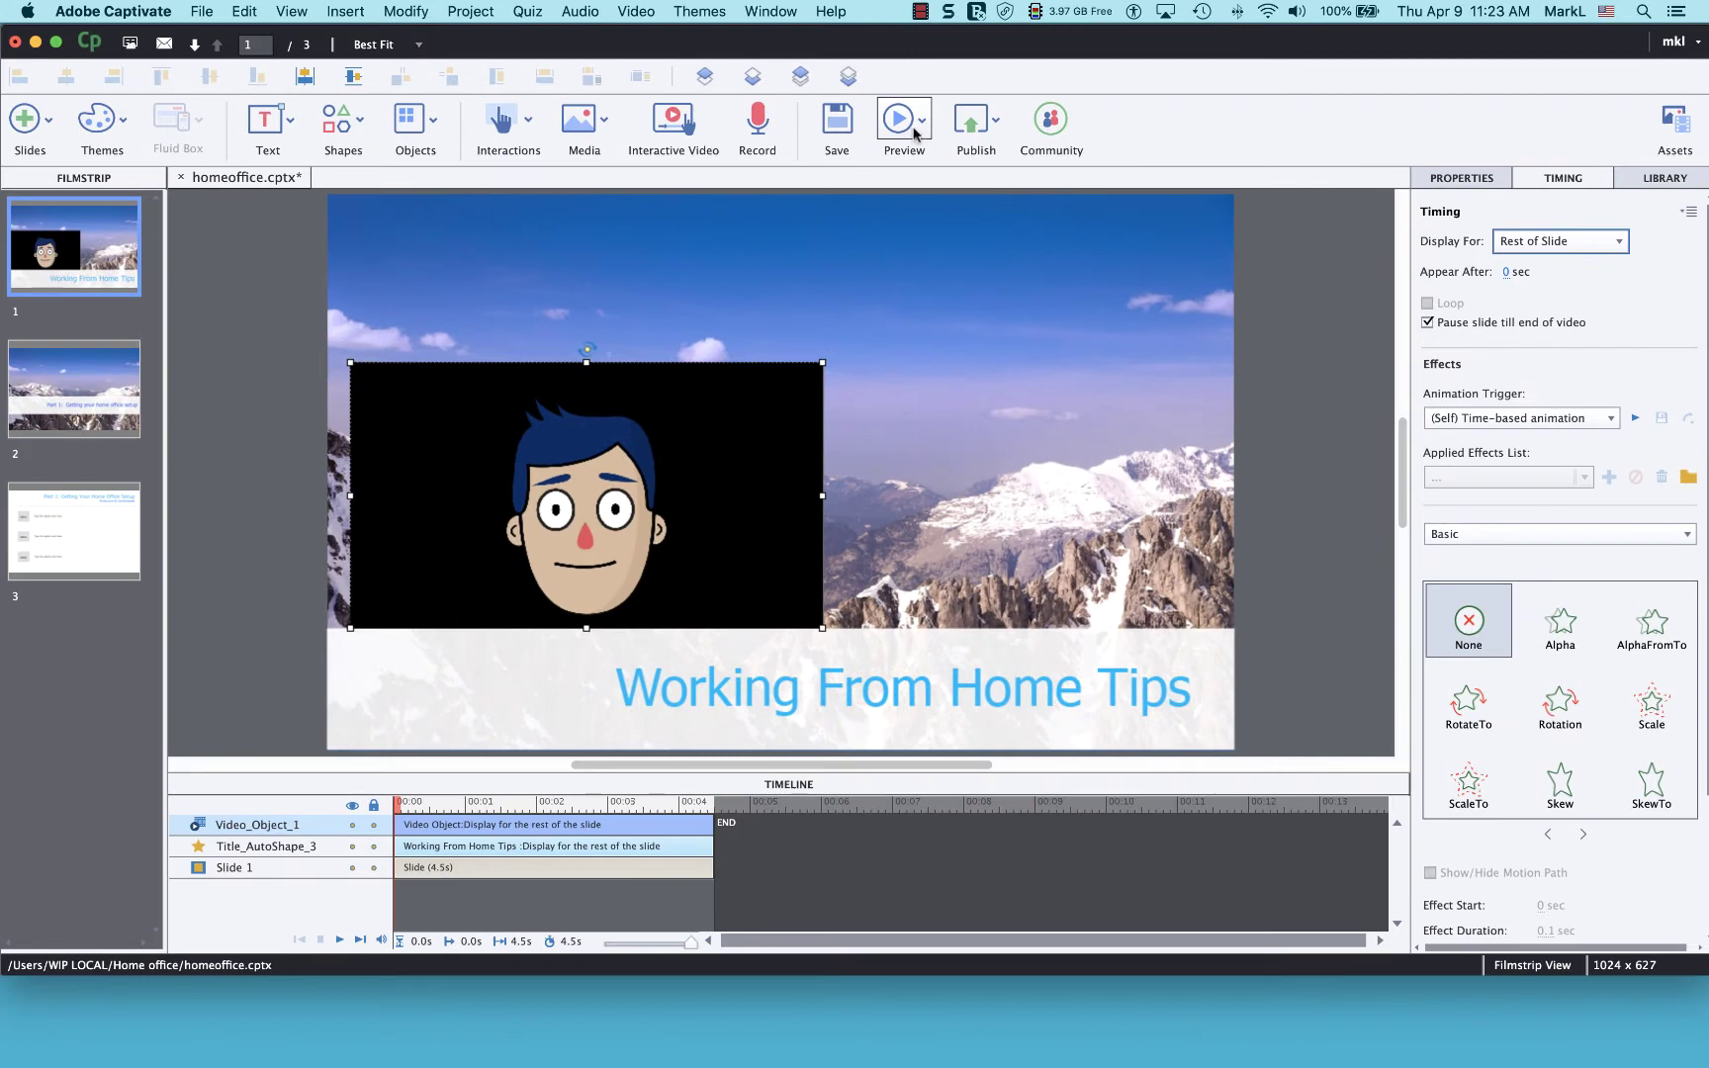
left_click(916, 134)
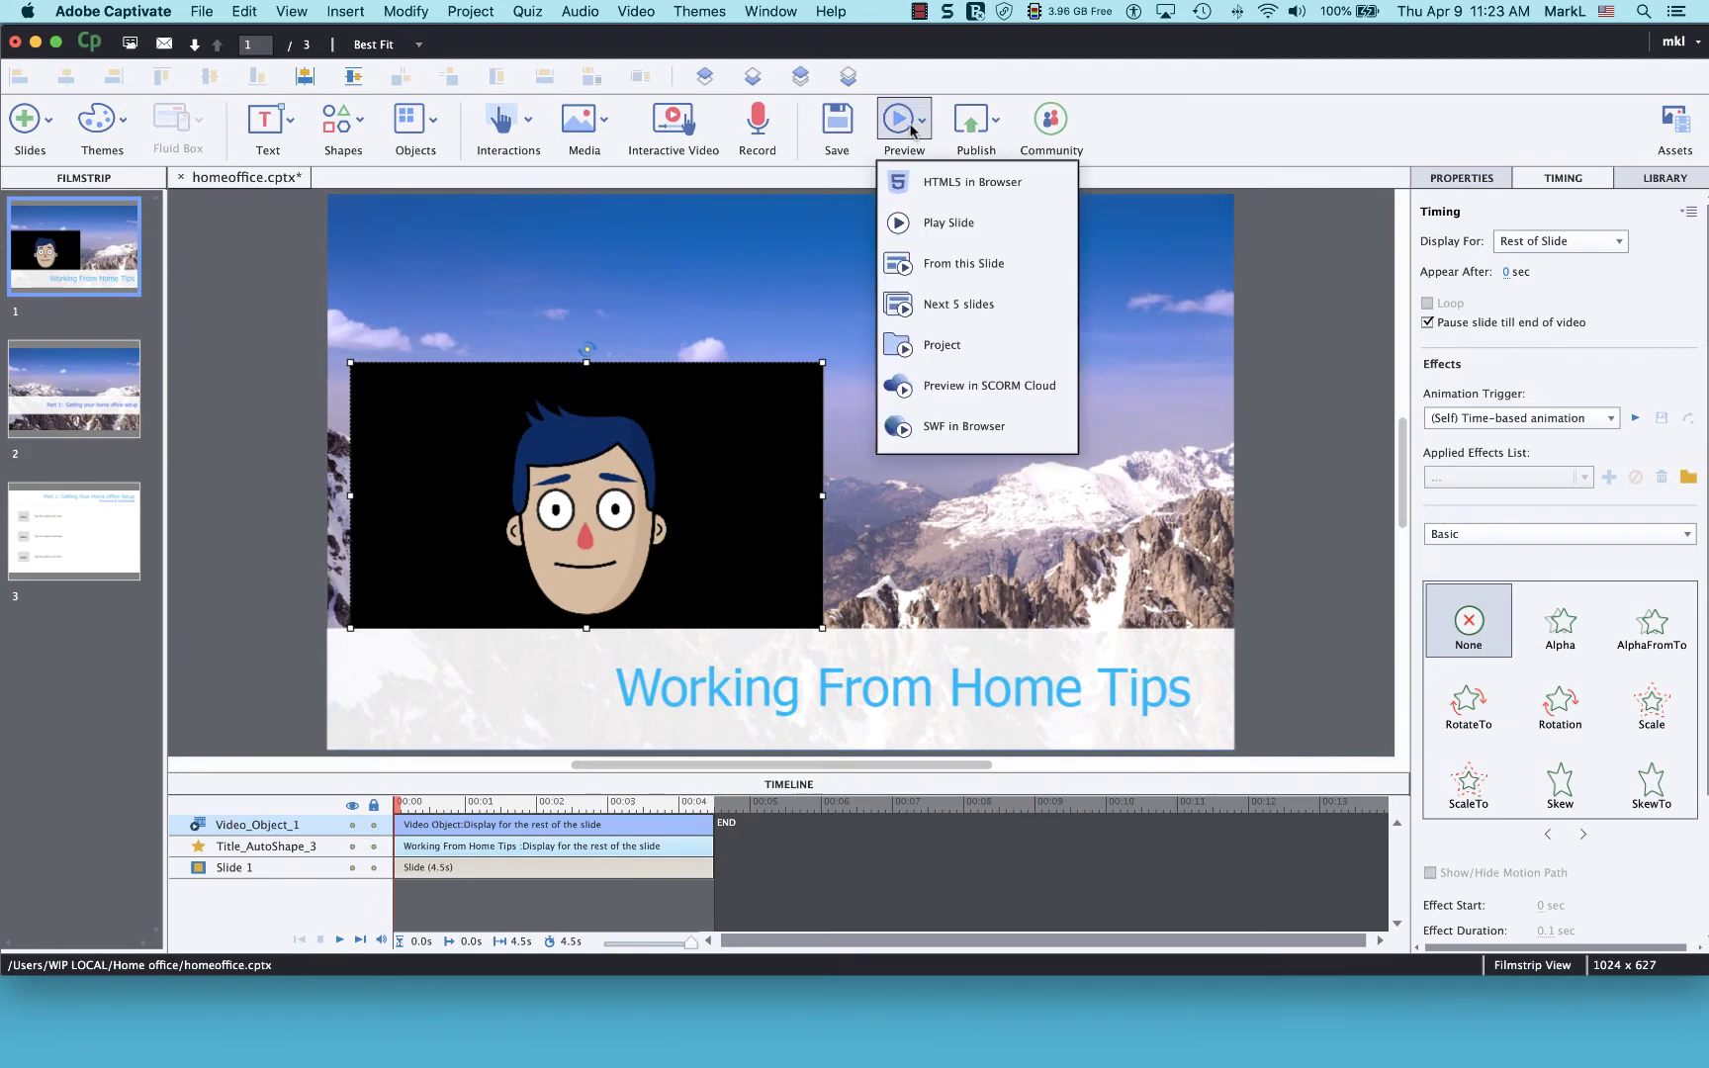
Play the updated HTML5 preview in Firefox, then close the preview window.
left_click(945, 182)
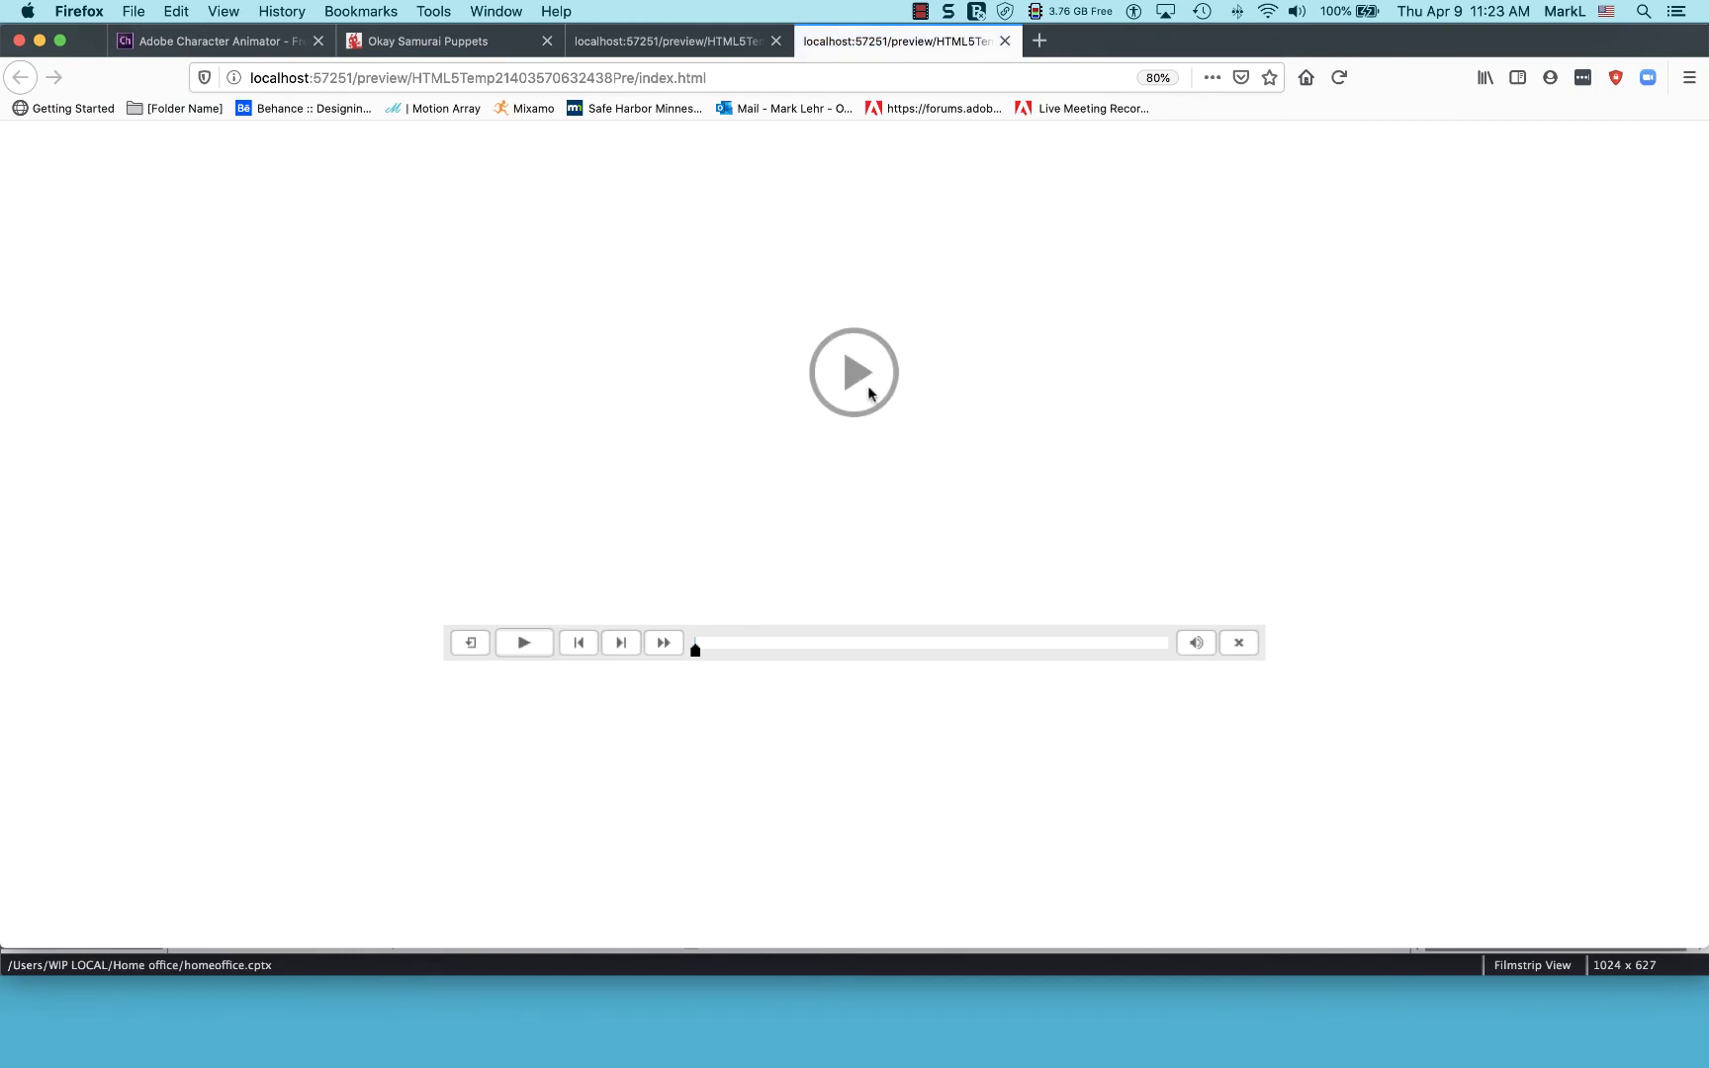
left_click(853, 373)
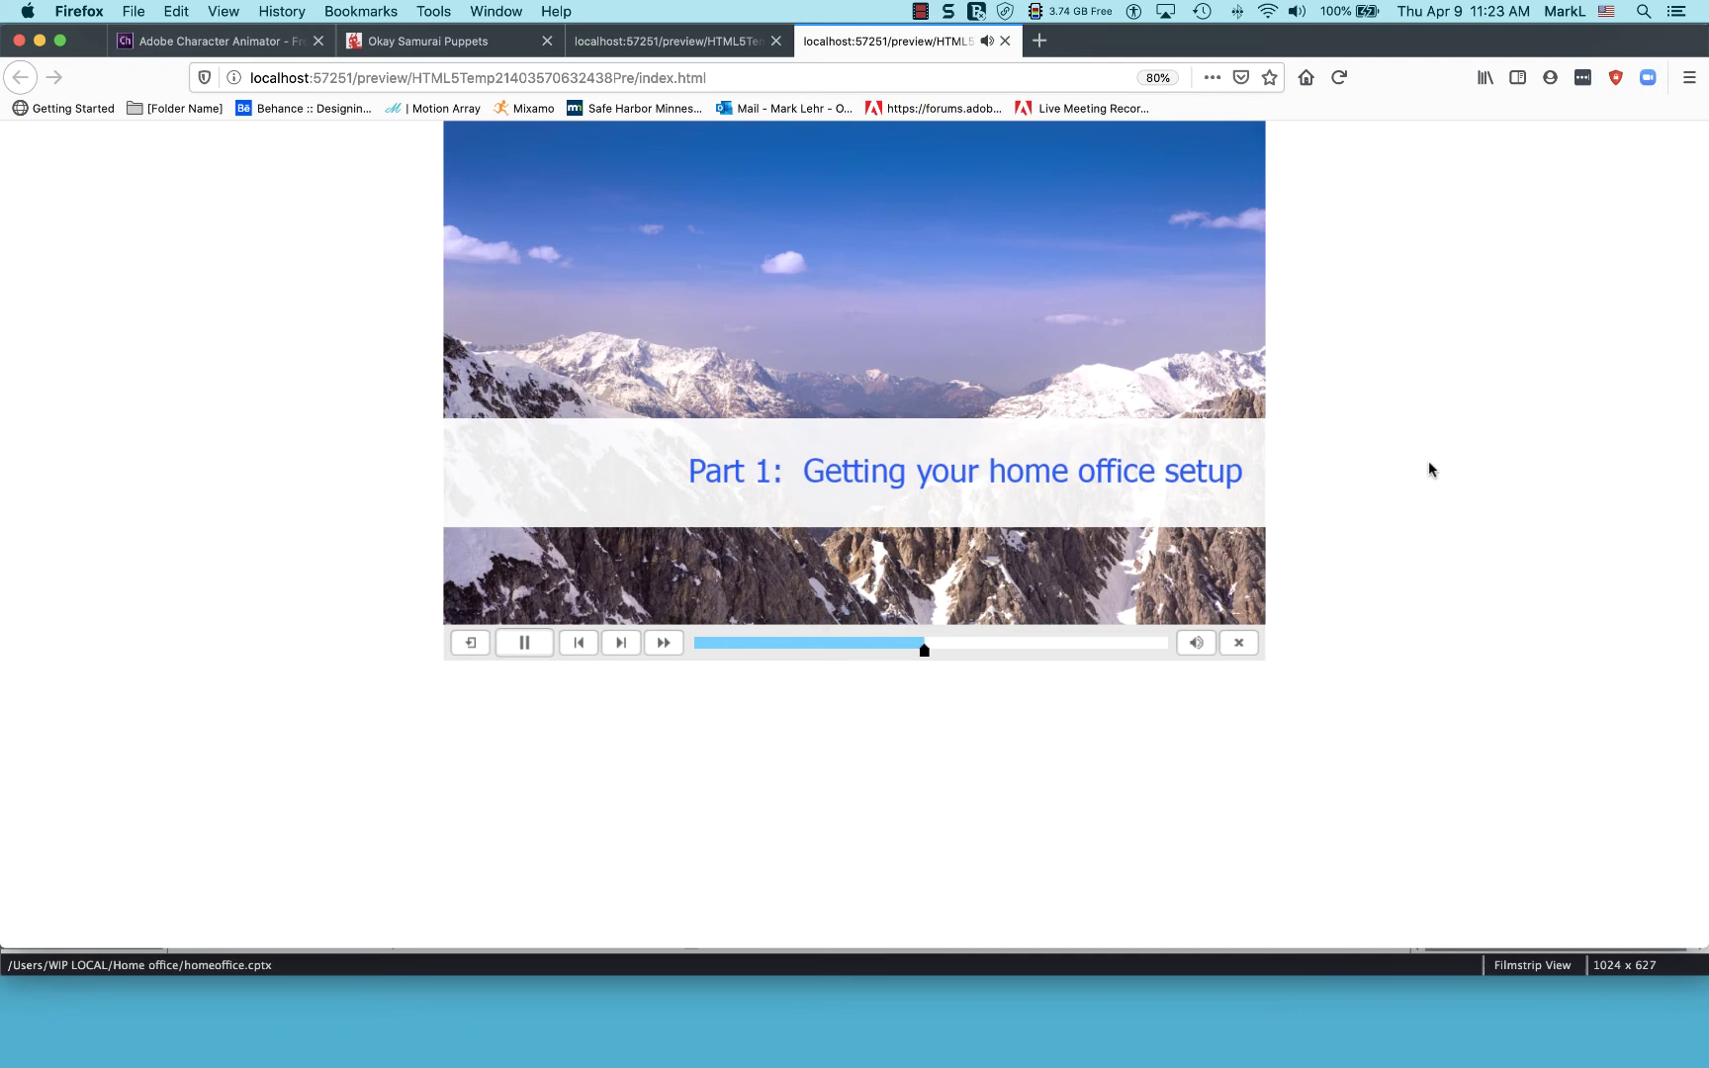
key("super+q")
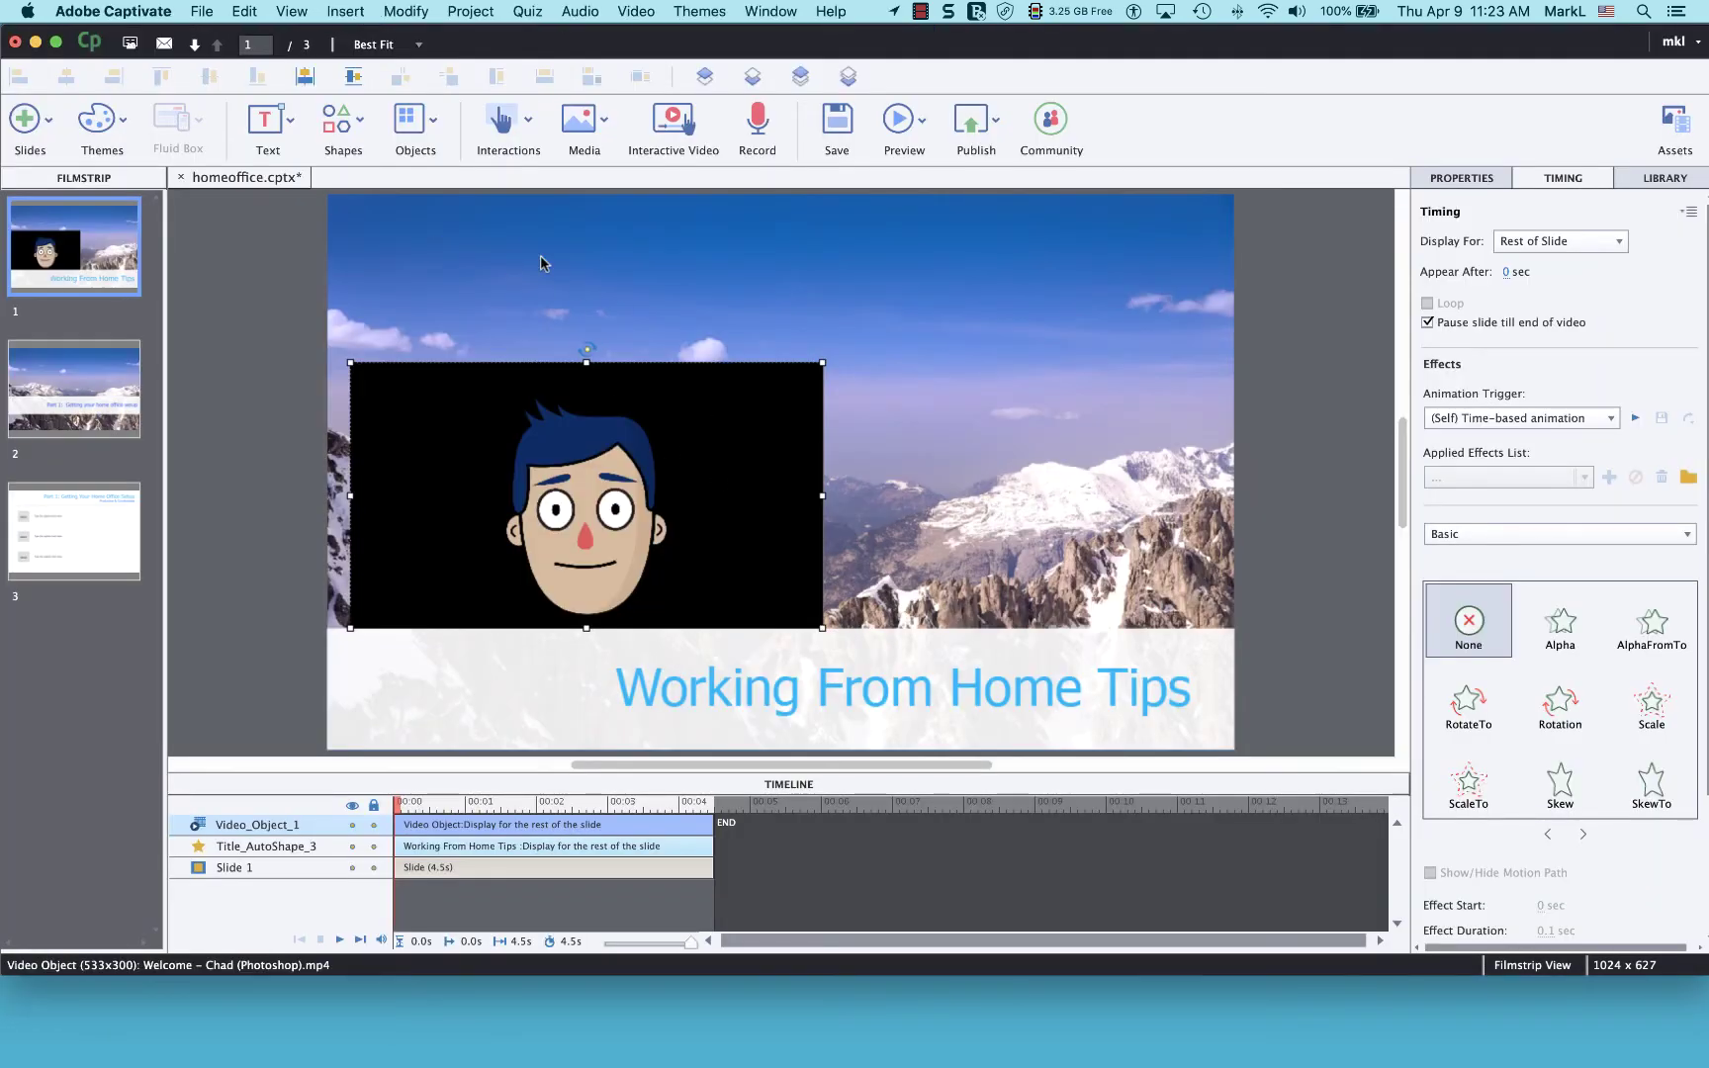
Add a new button and place it beside the Working From Home Tips title.
left_click(514, 134)
key("Escape")
key("super+shift+b")
left_click_drag(762, 481, 527, 680)
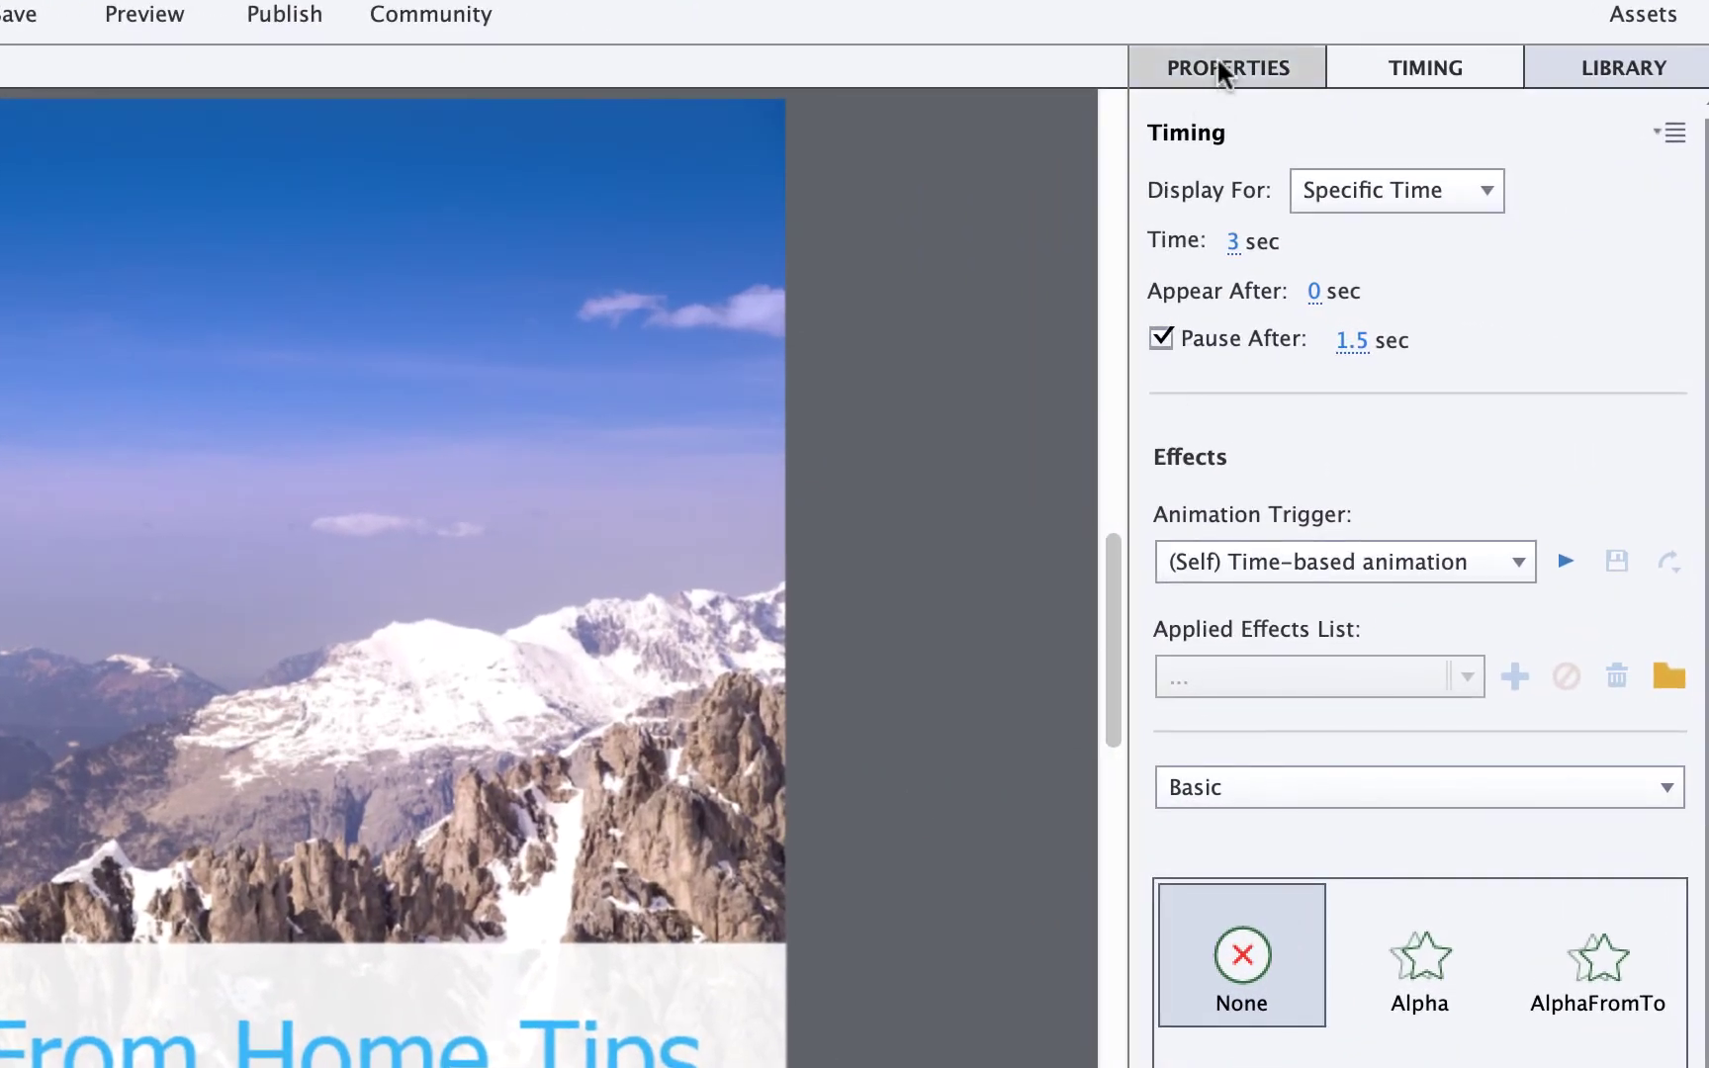
Caption the button 'Continue' and set its action to go to the next slide.
left_click(1222, 71)
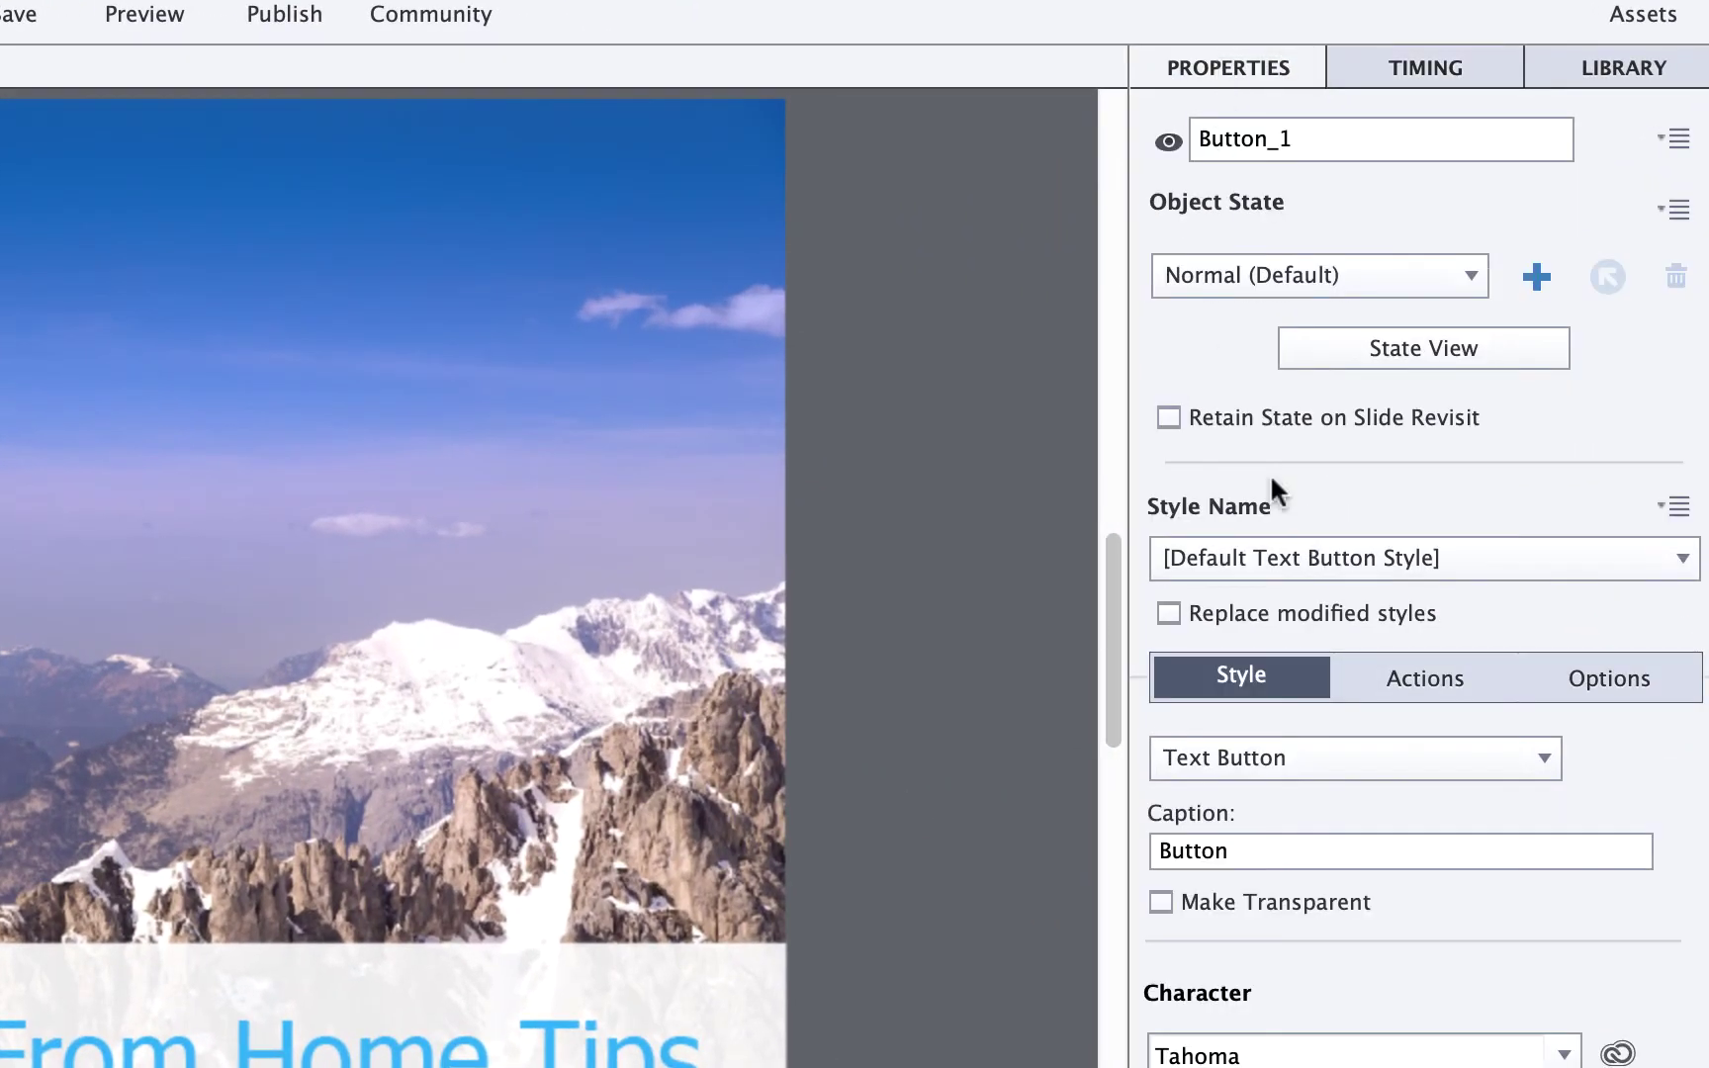
left_click(1255, 851)
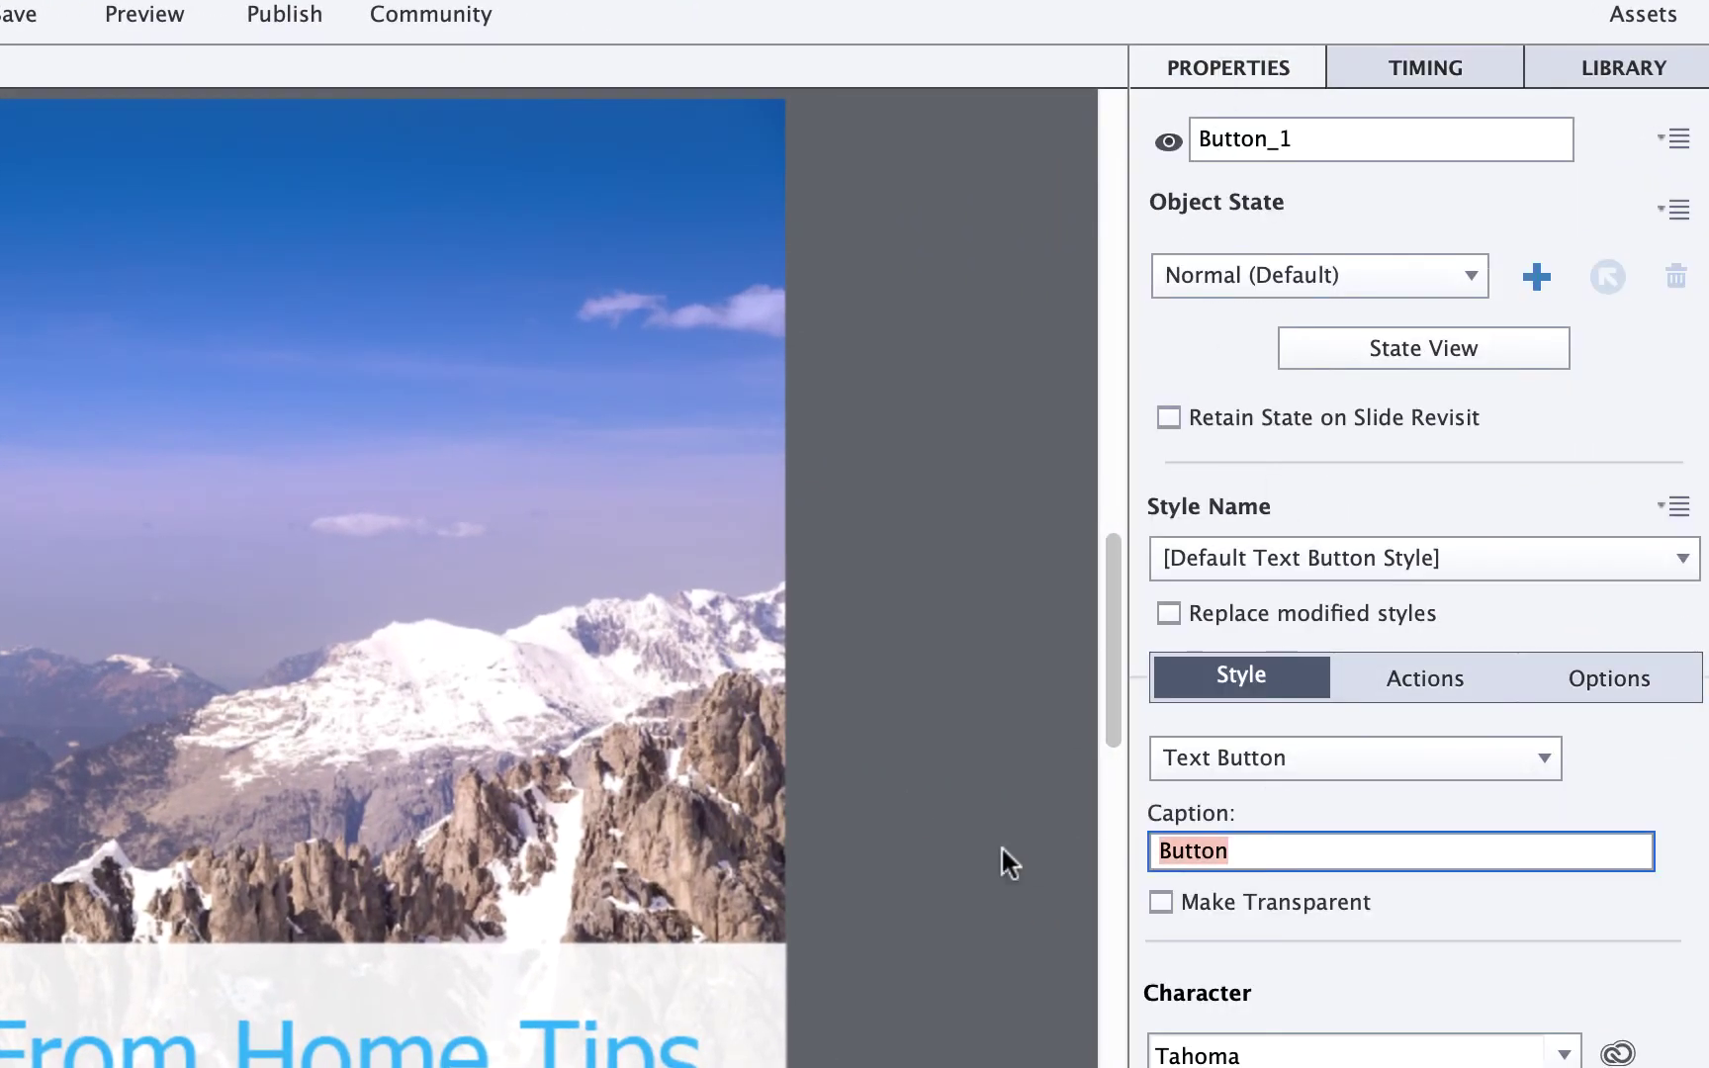
type("Continue")
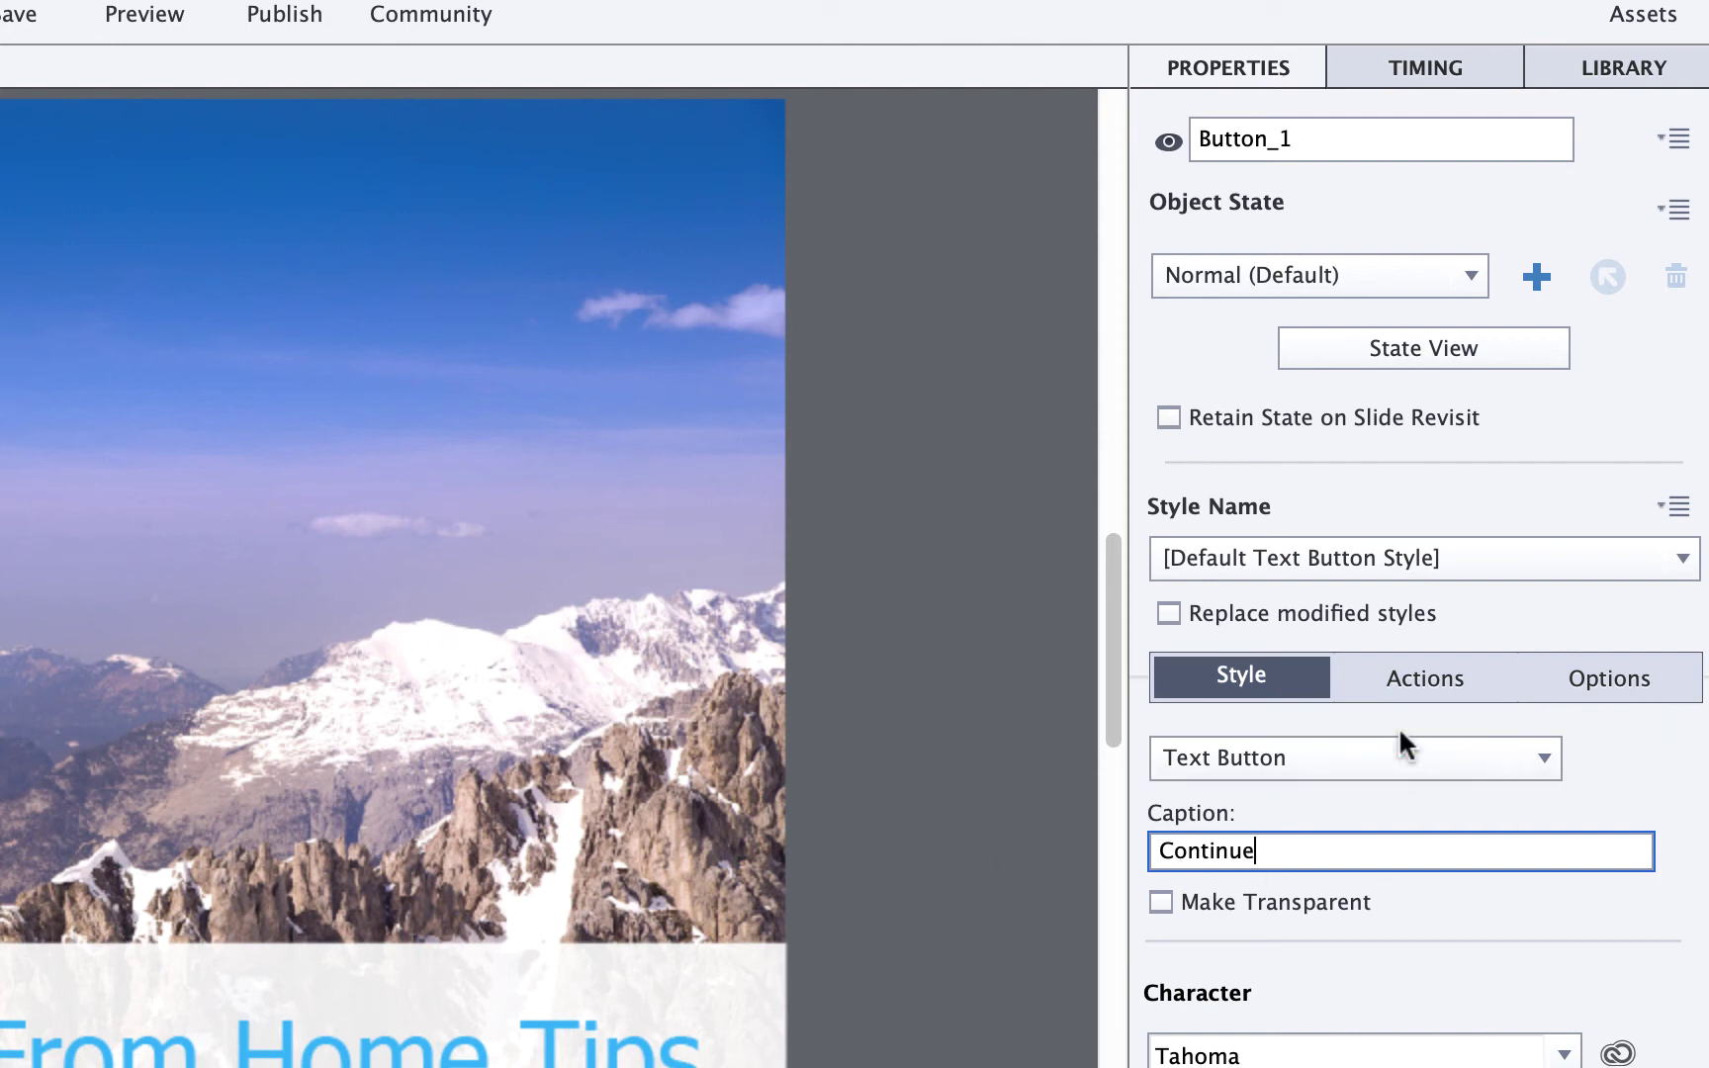
left_click(1426, 680)
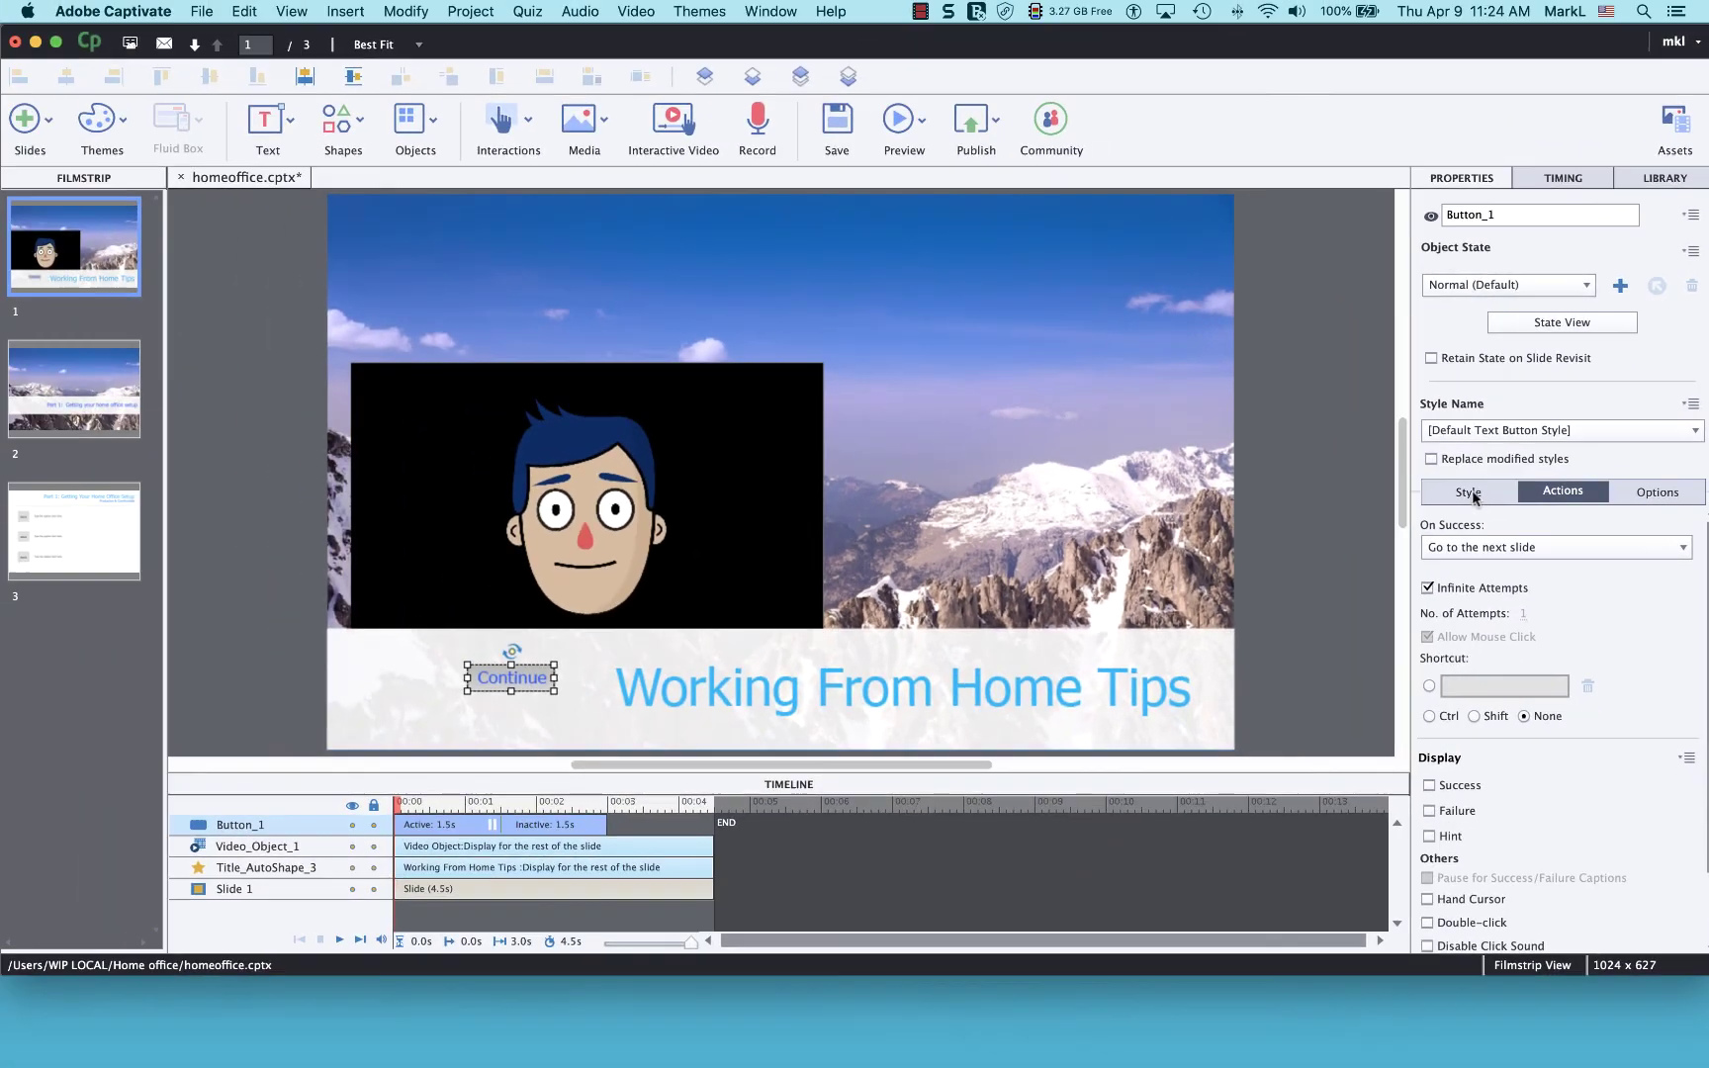
left_click(1265, 688)
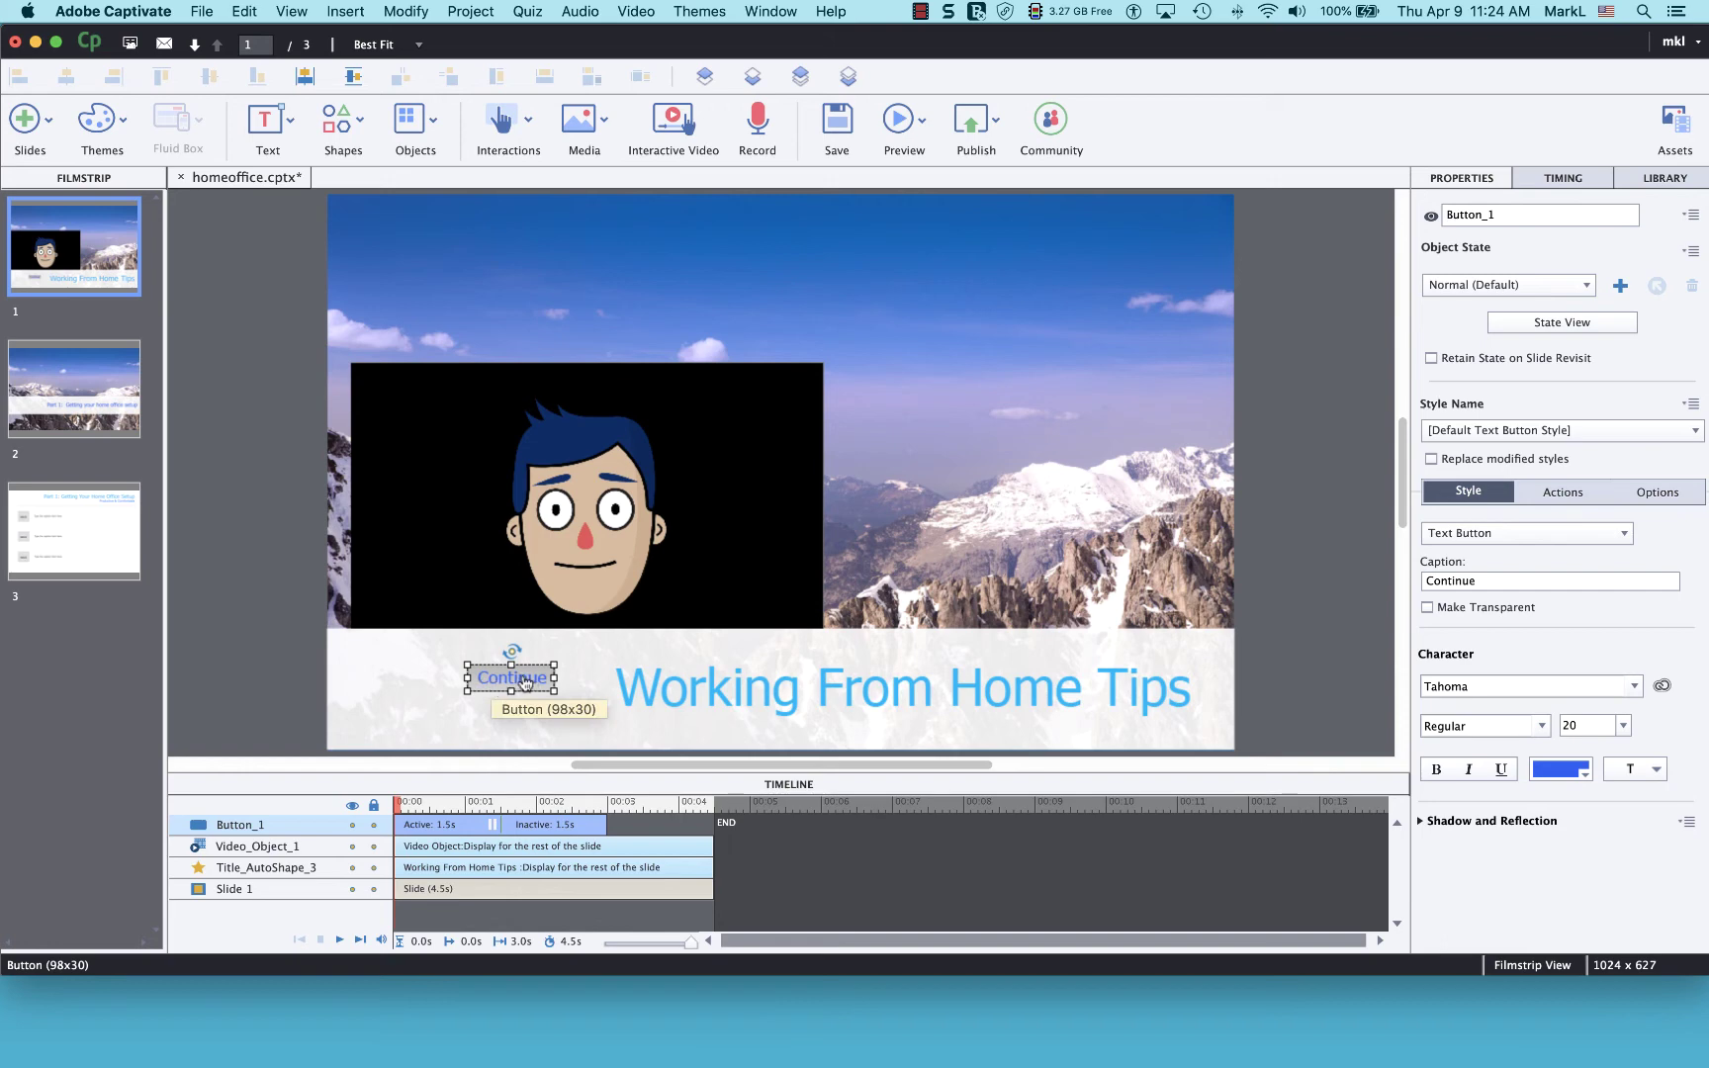
Play a fresh HTML5 preview in Firefox and test the Continue button.
left_click(915, 139)
left_click(918, 185)
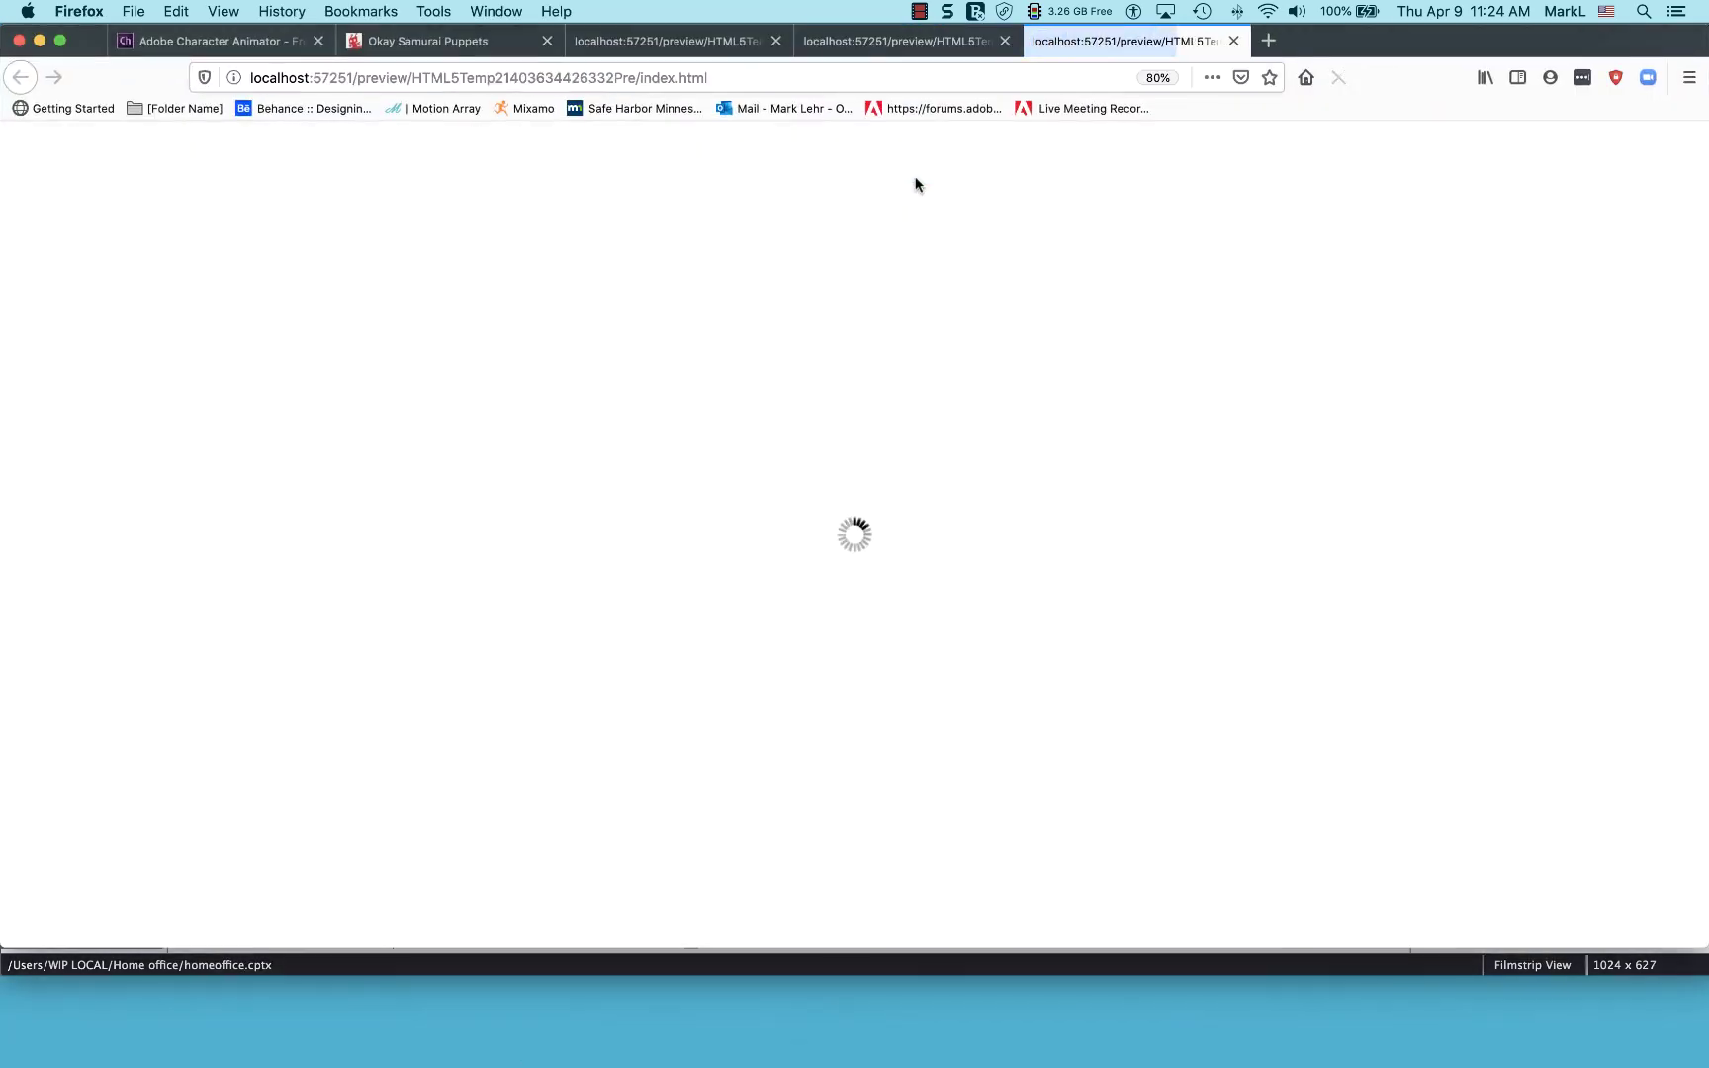
left_click(858, 367)
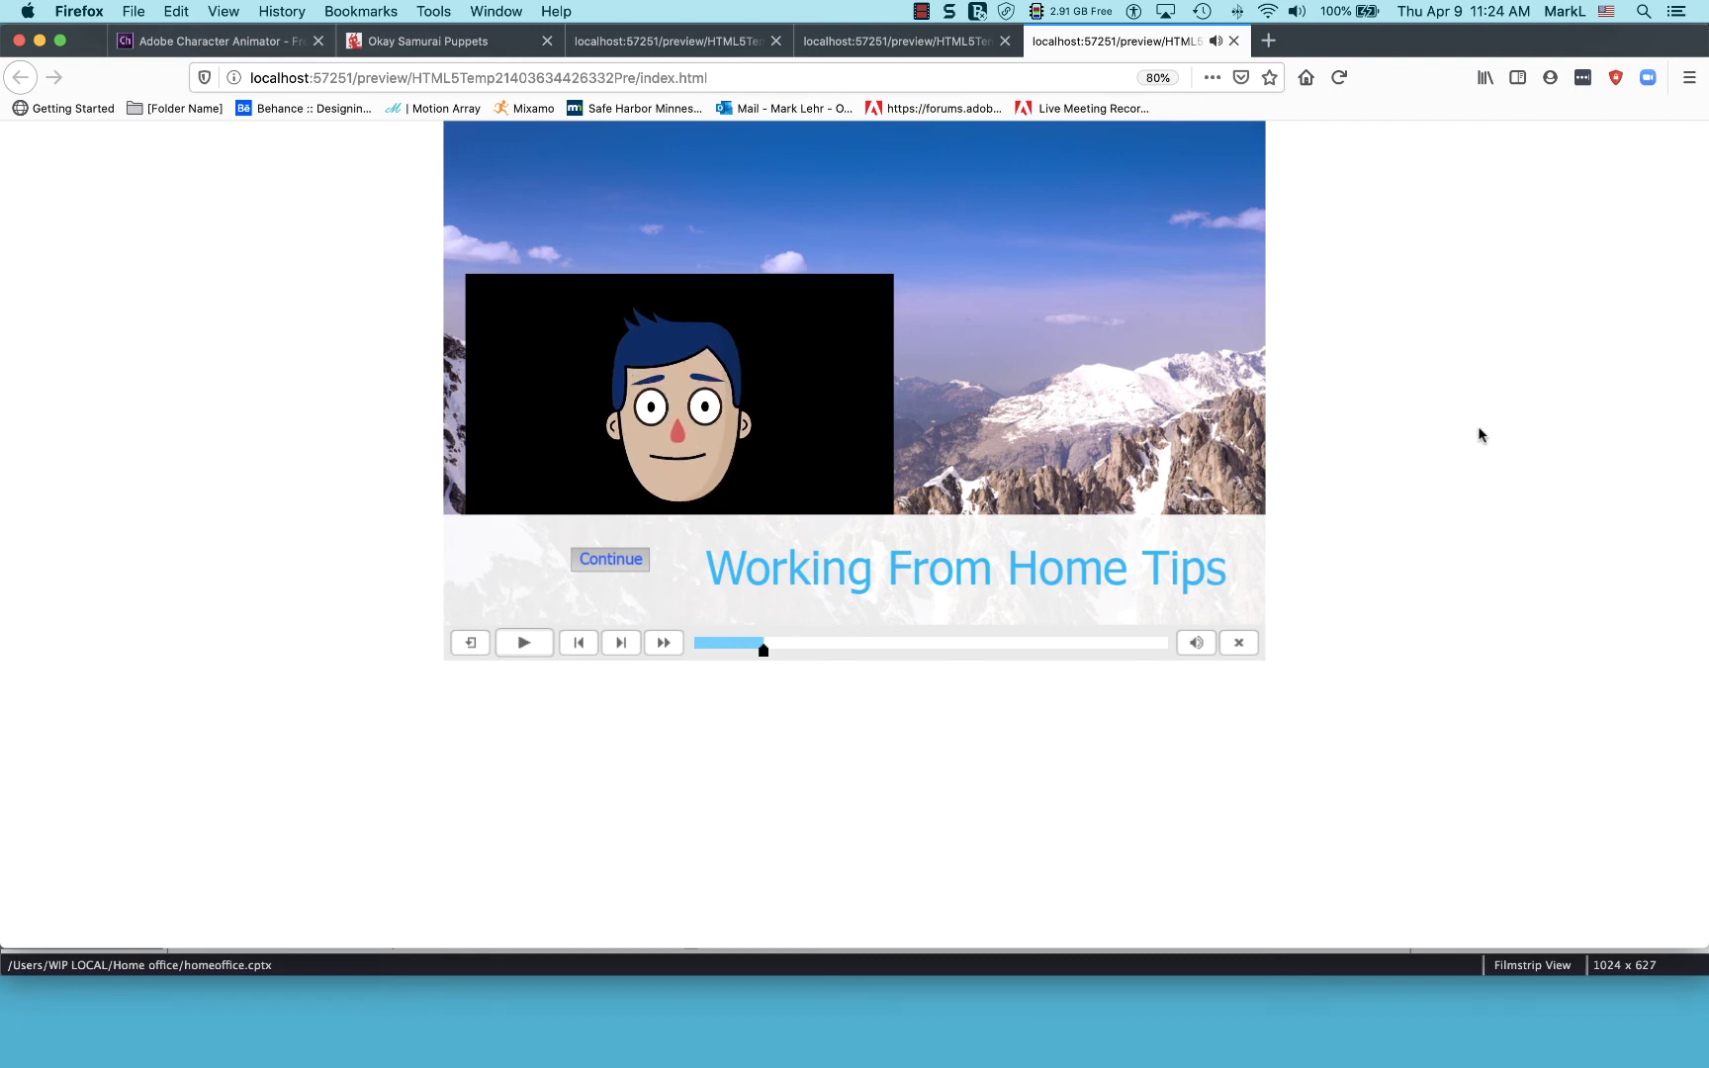
left_click(612, 559)
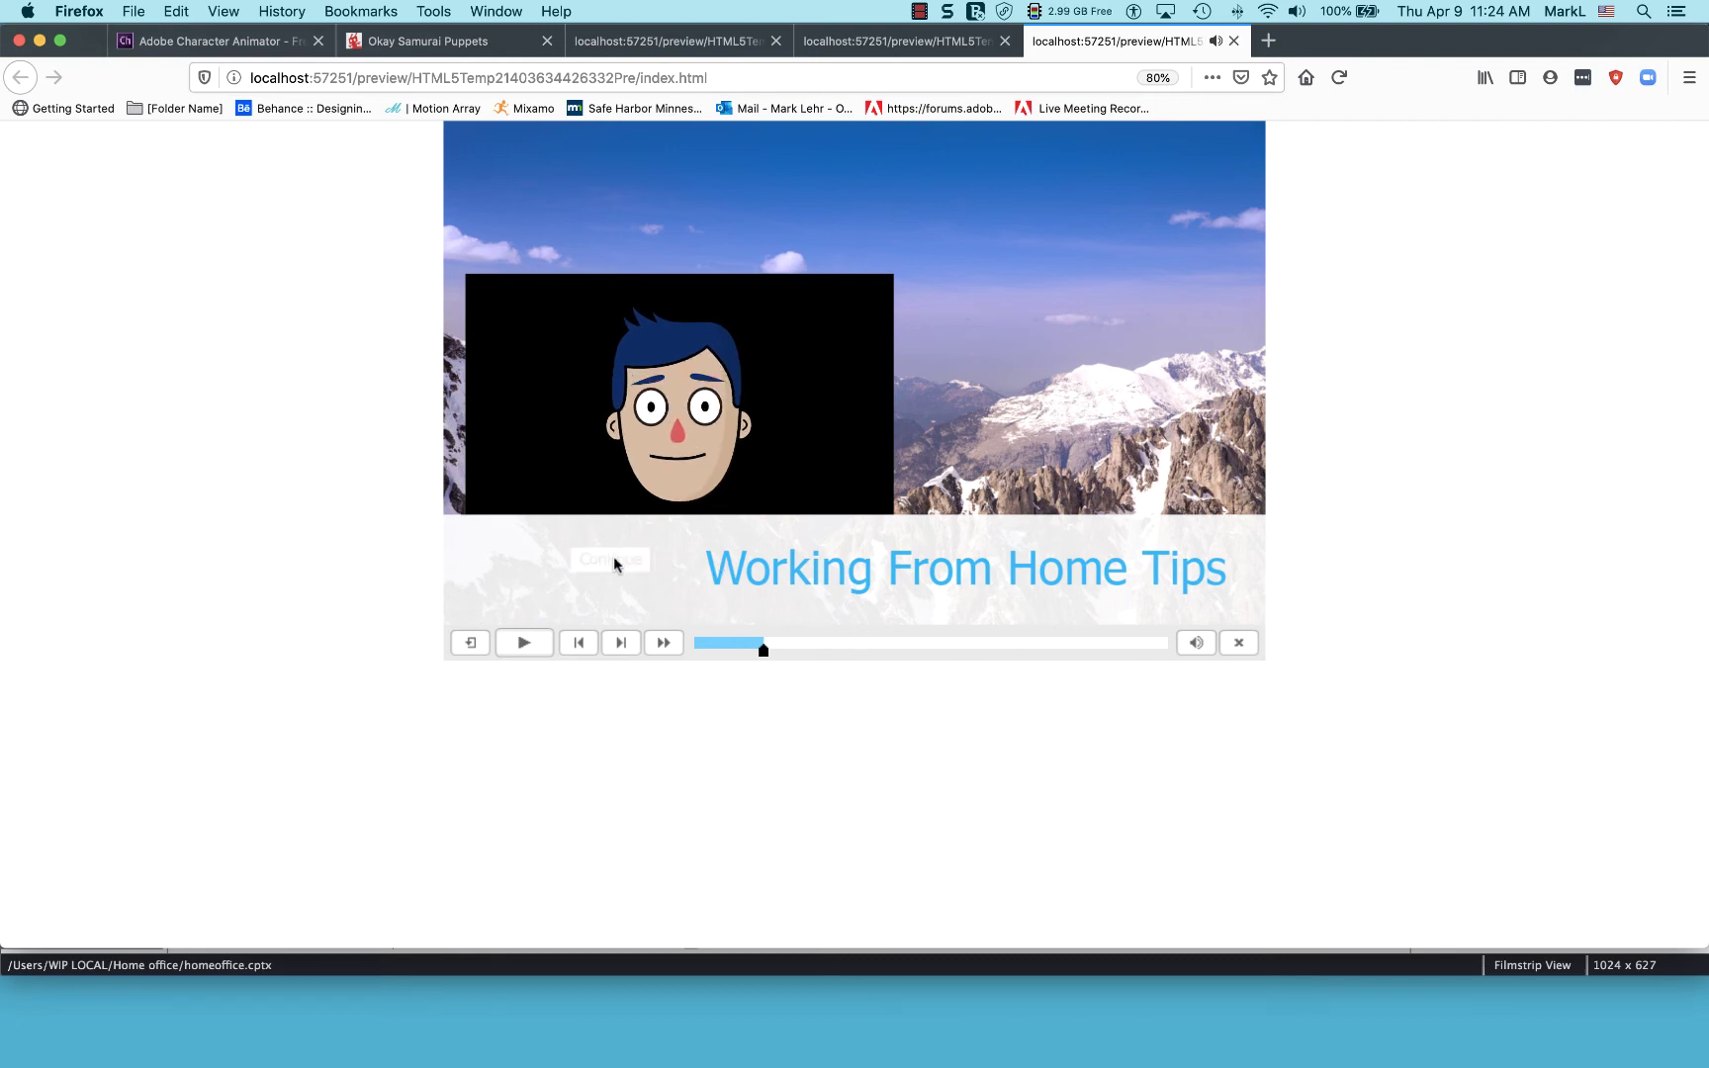